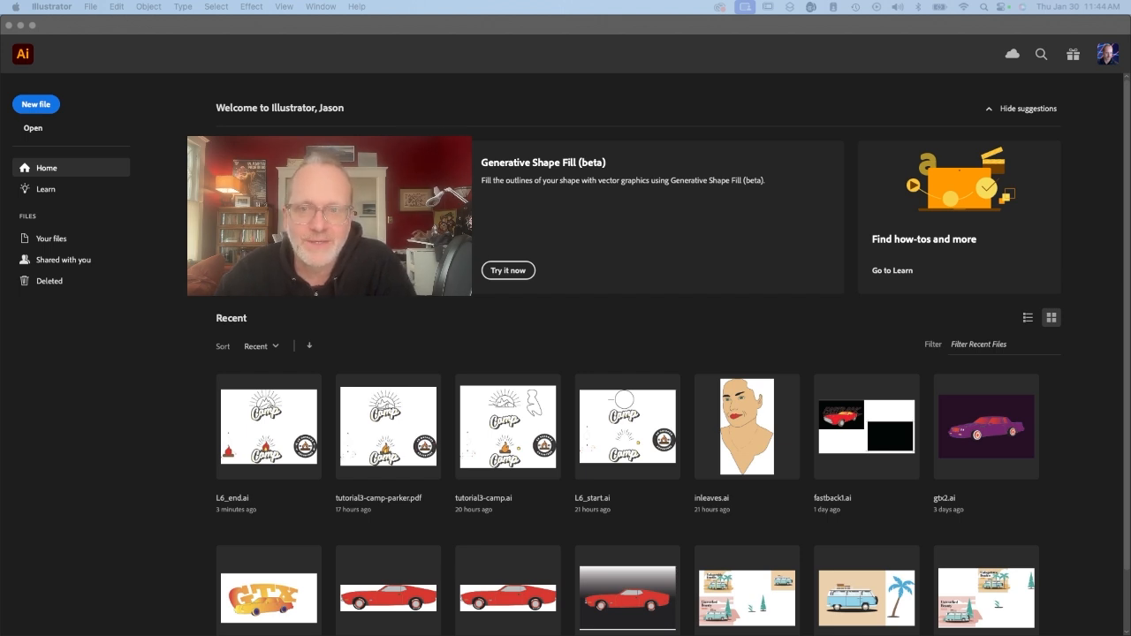
Open the practice file L6_start.ai from the Downloads folder.
left_click(130, 220)
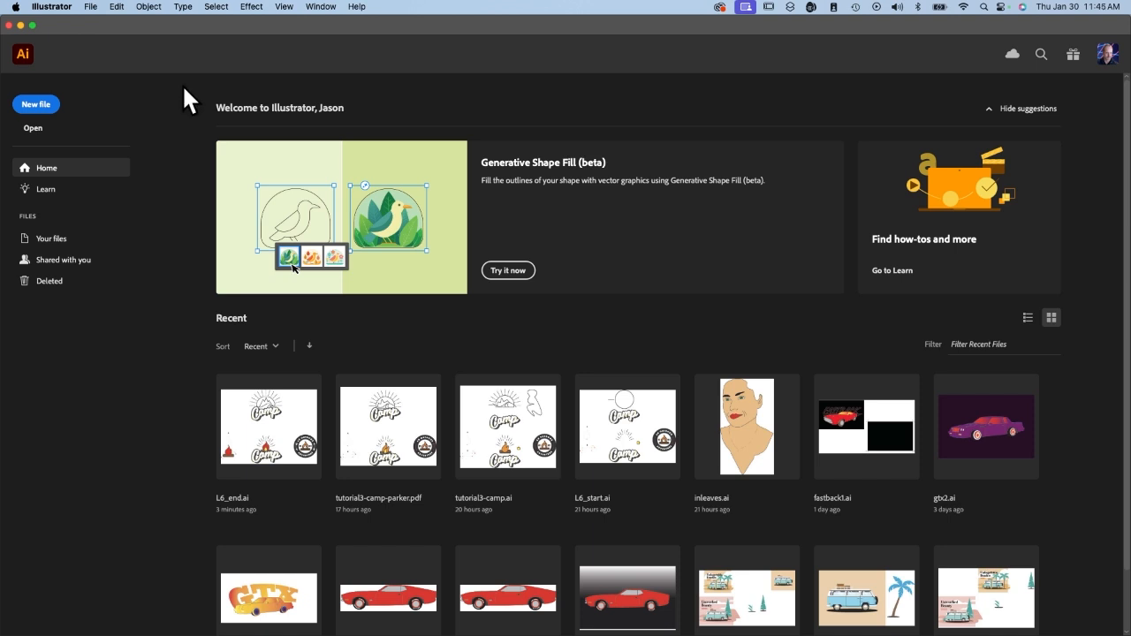
left_click(92, 7)
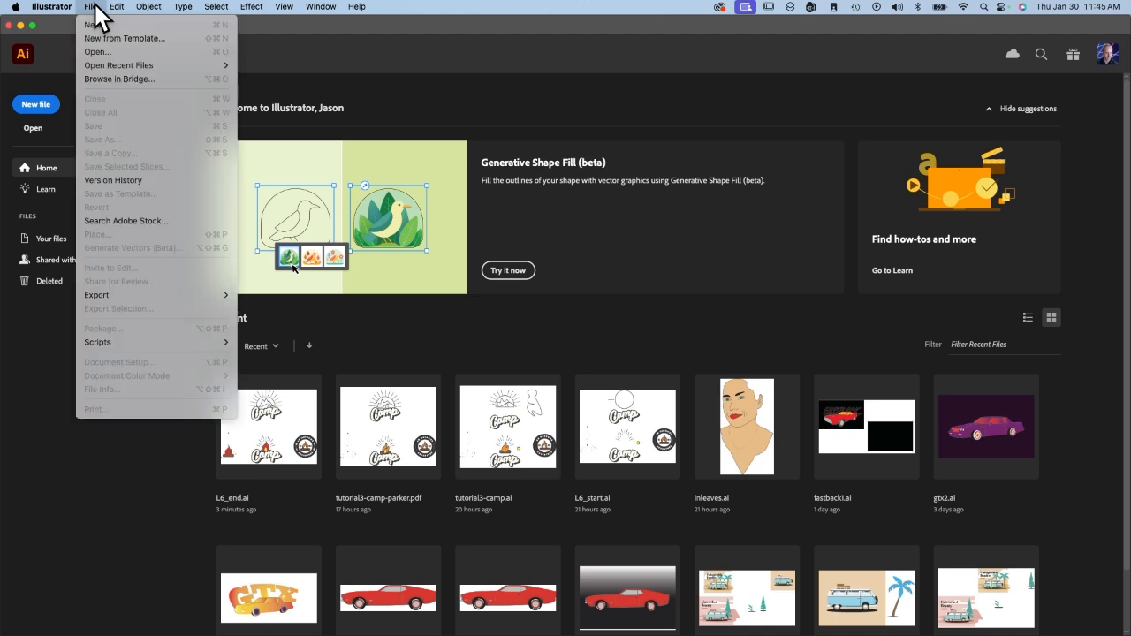
left_click(99, 51)
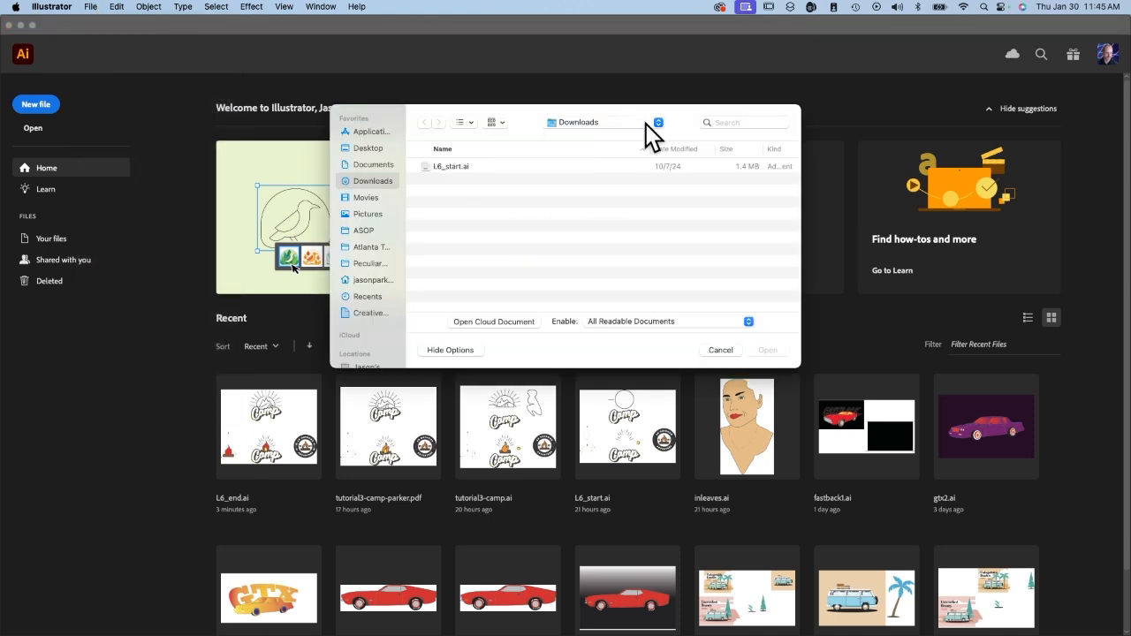
double_click(478, 168)
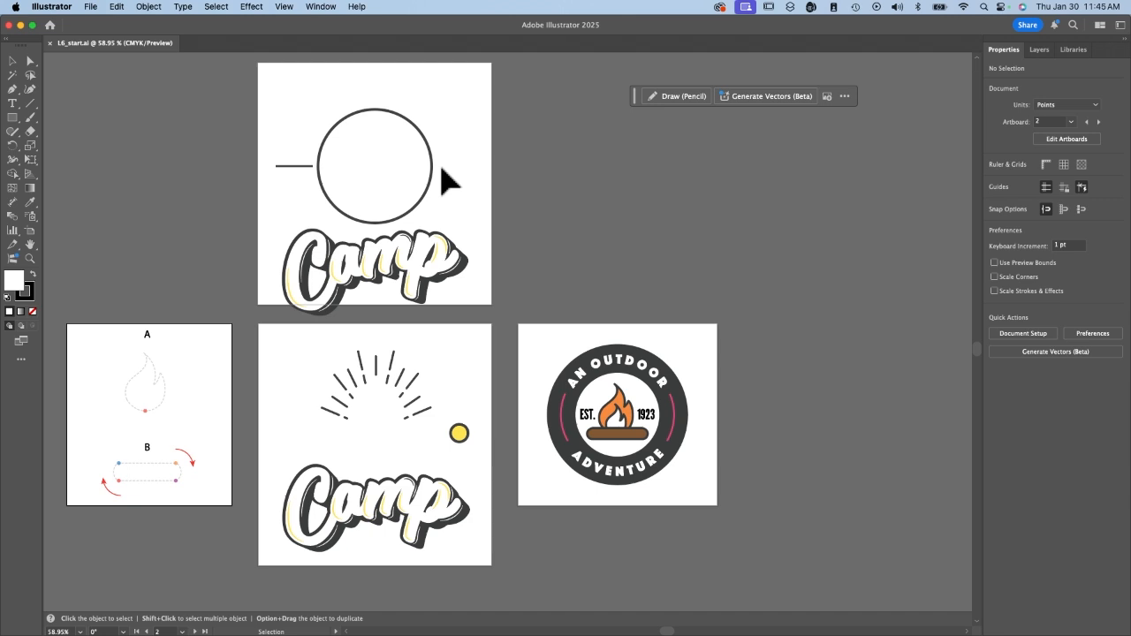
scroll(263, 427, "left", 5)
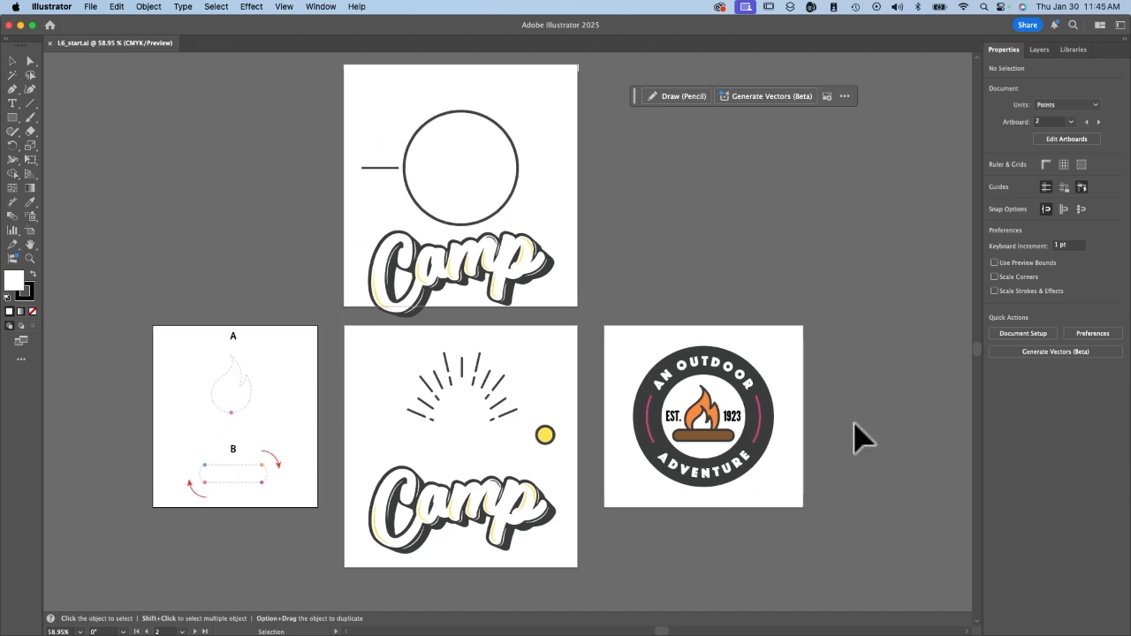
Go to the Logo 3 artboard to view it, and return to the Logo 1 artboard.
left_click(181, 632)
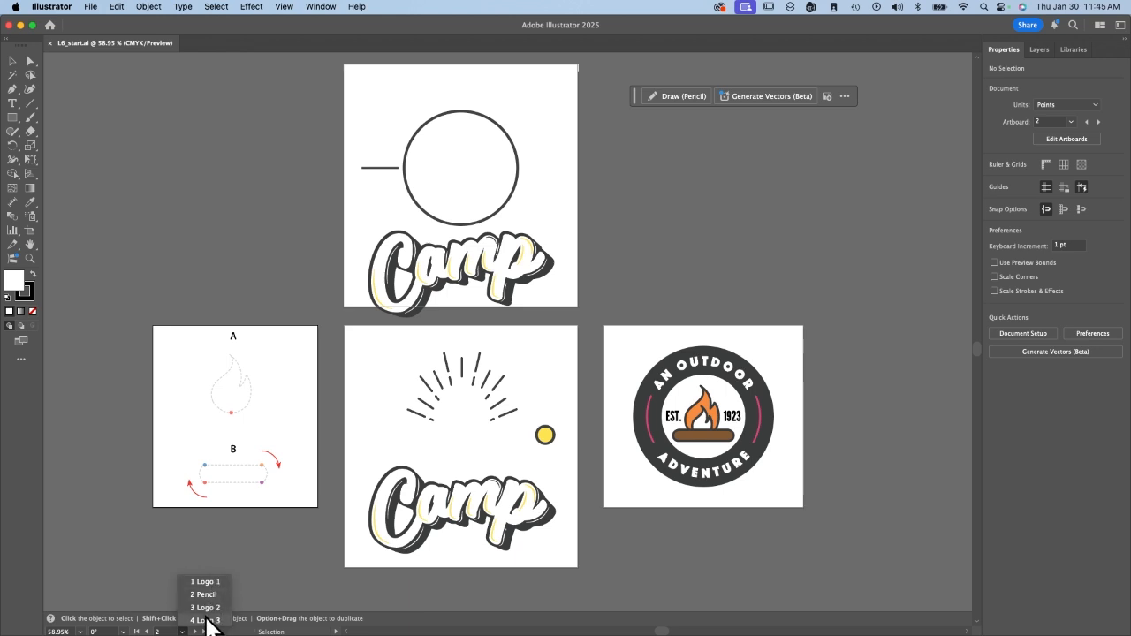
left_click(209, 621)
left_click(183, 631)
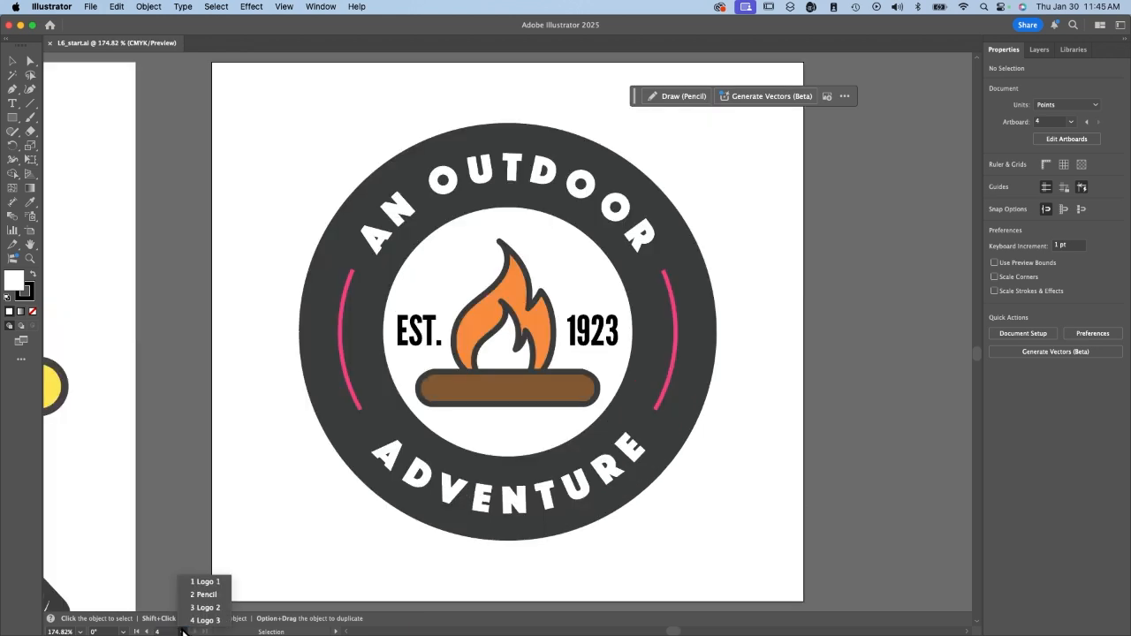
left_click(205, 582)
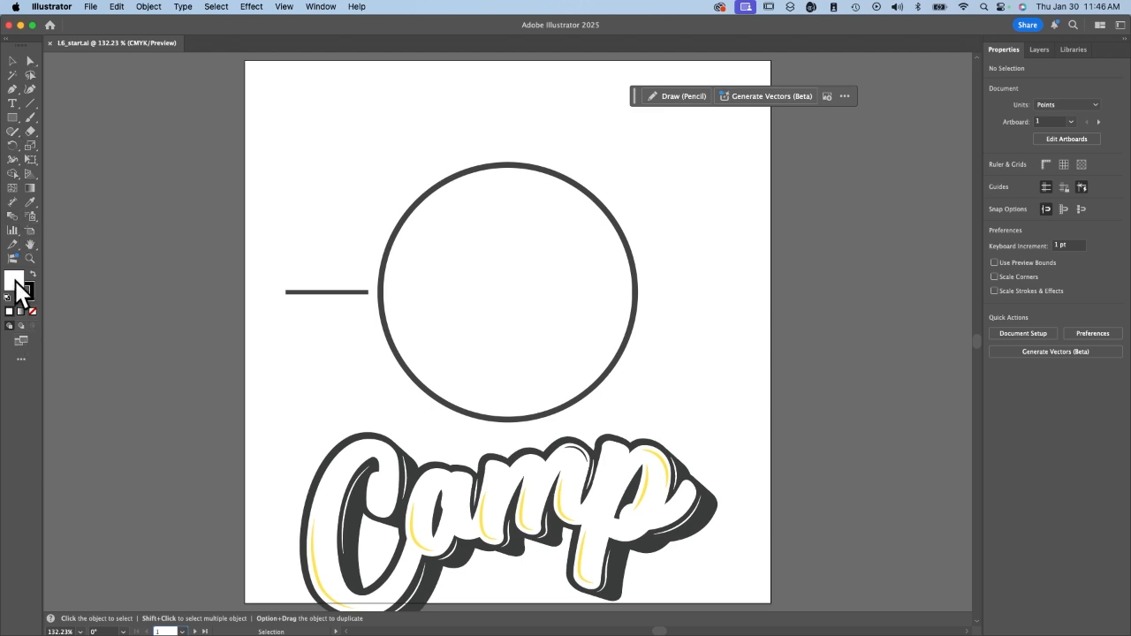
Switch the toolbar to the Basic set and restore the Advanced set.
left_click(321, 7)
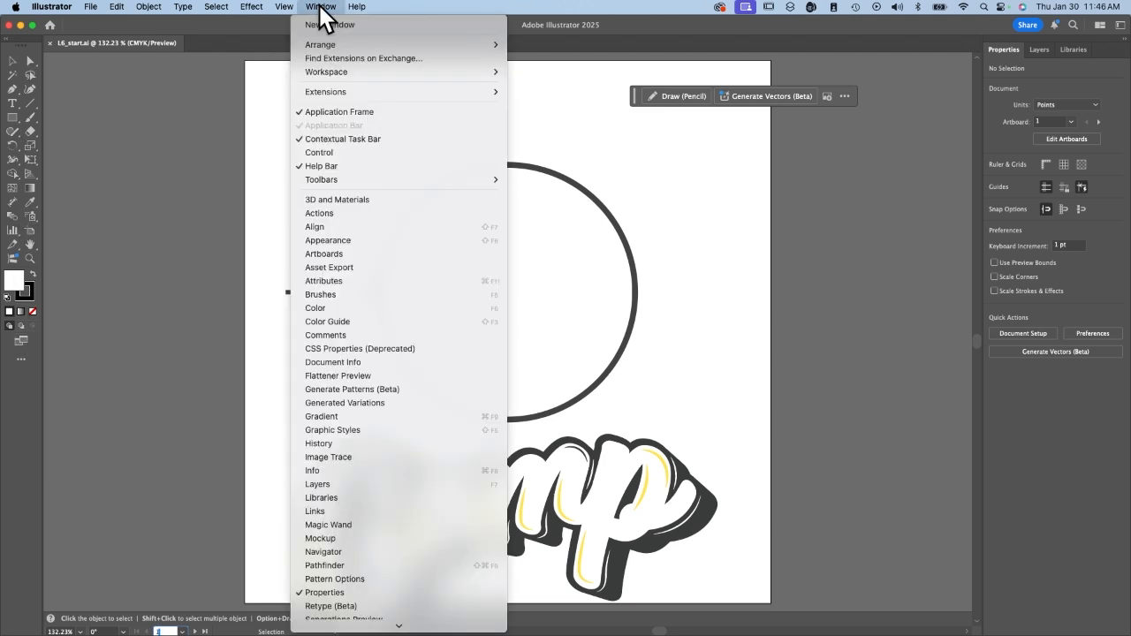
mouse_move(344, 181)
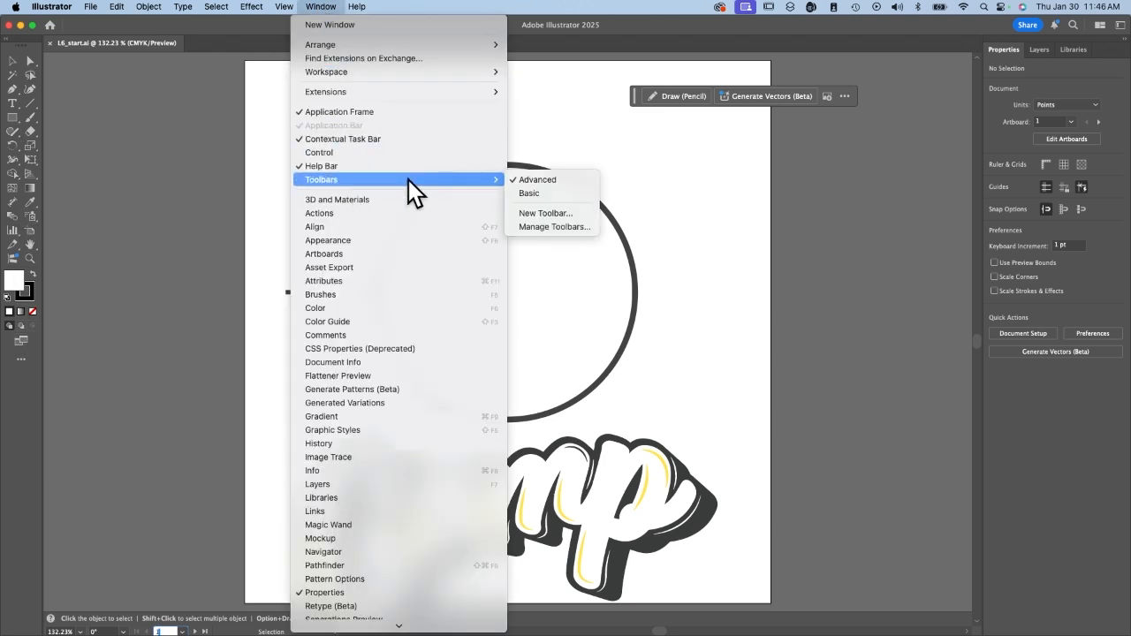
left_click(524, 193)
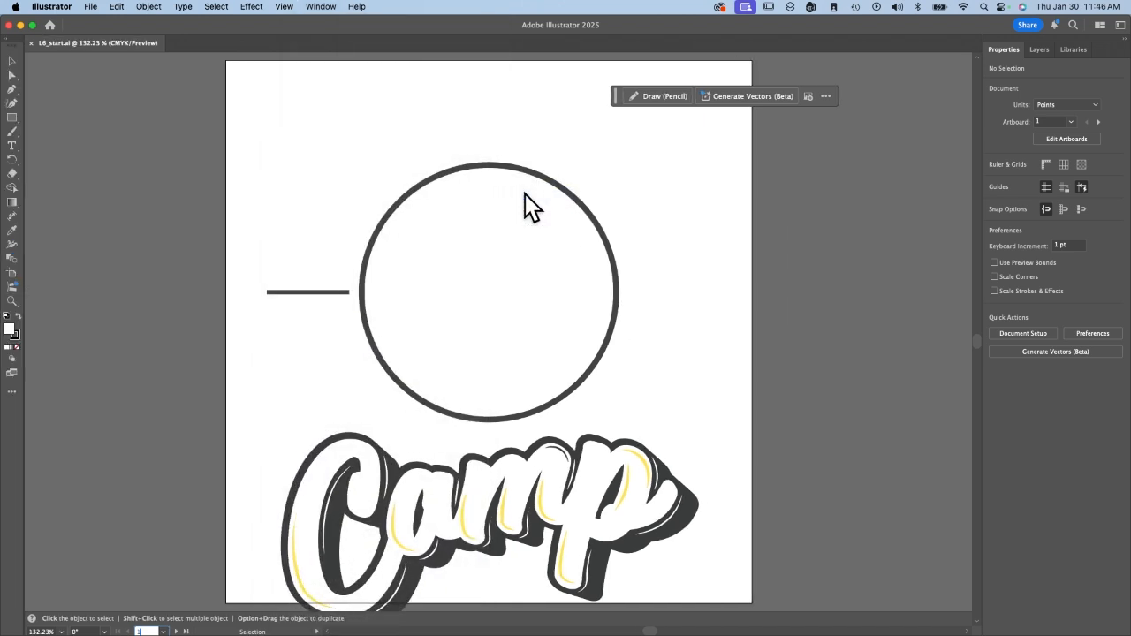
left_click(321, 6)
mouse_move(359, 181)
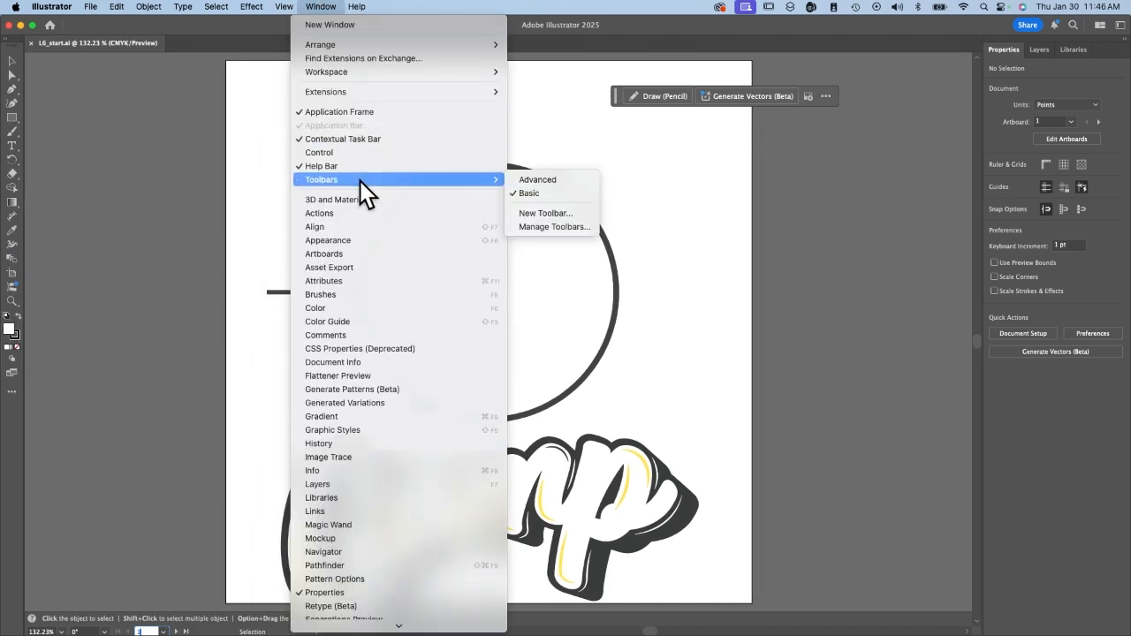
left_click(537, 181)
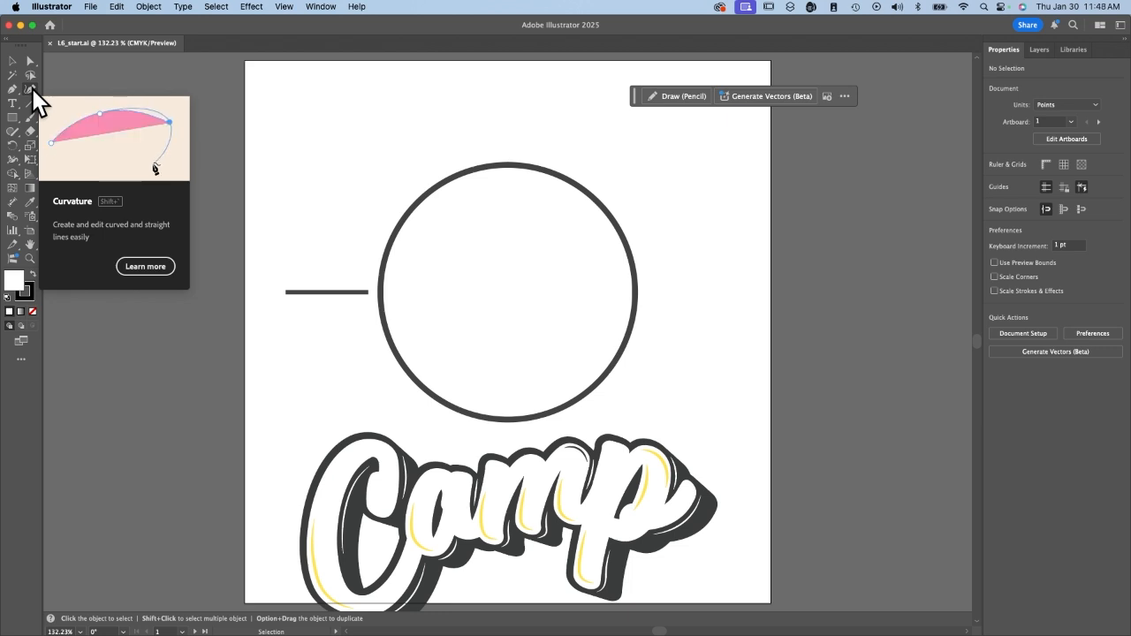
Open the recent file L6_end.ai to look over the finished logos, and return to L6_start.ai.
left_click(283, 7)
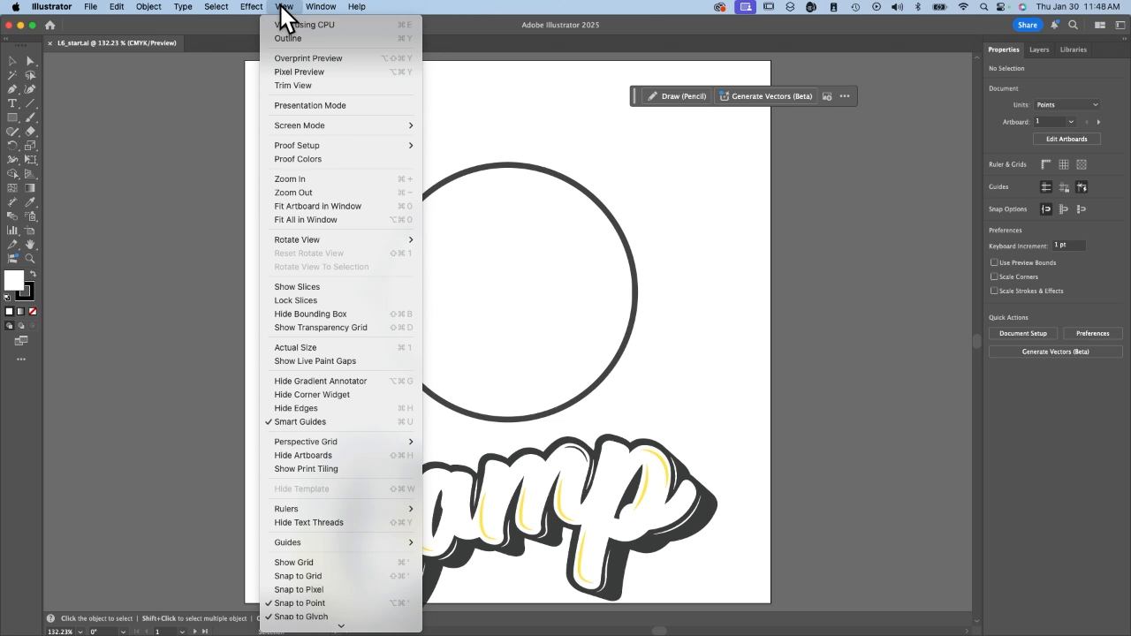
left_click(303, 219)
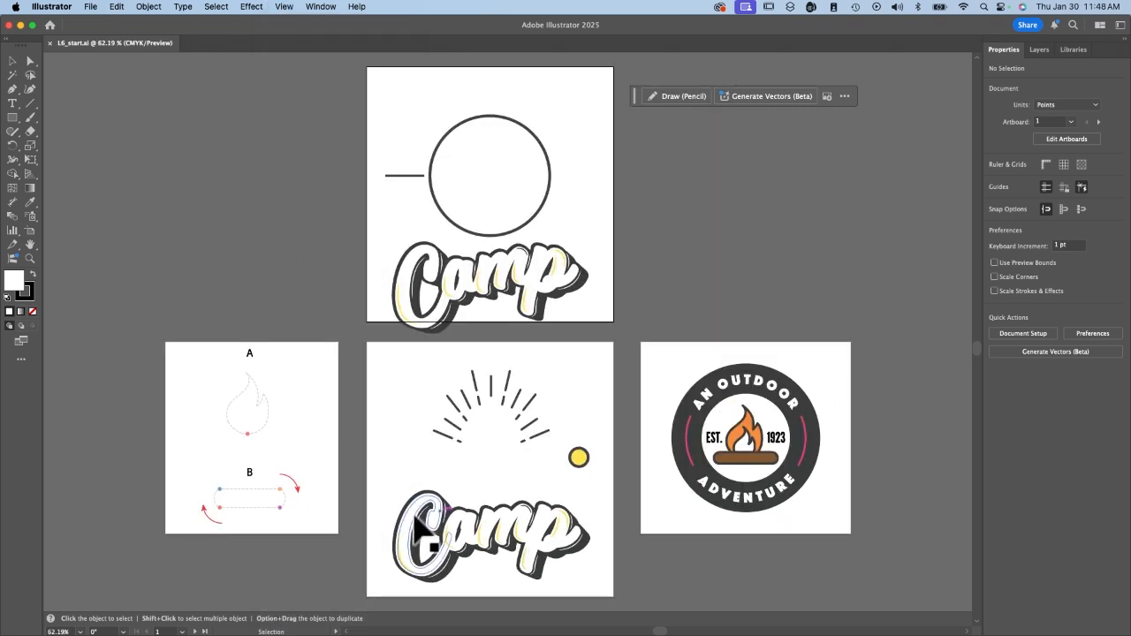
left_click(91, 7)
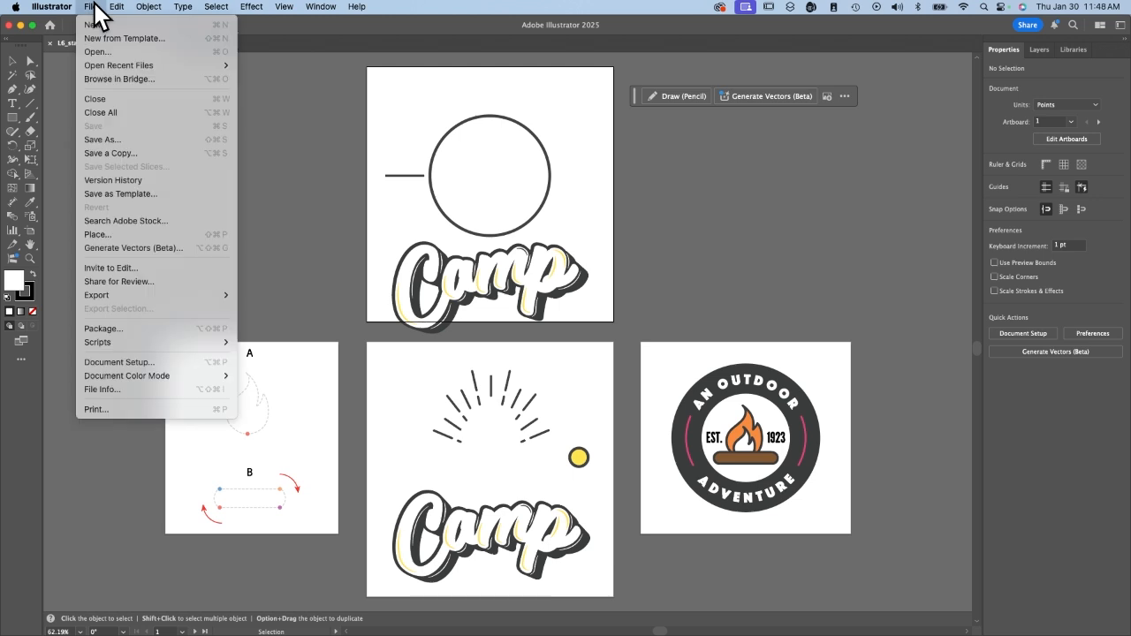
mouse_move(103, 65)
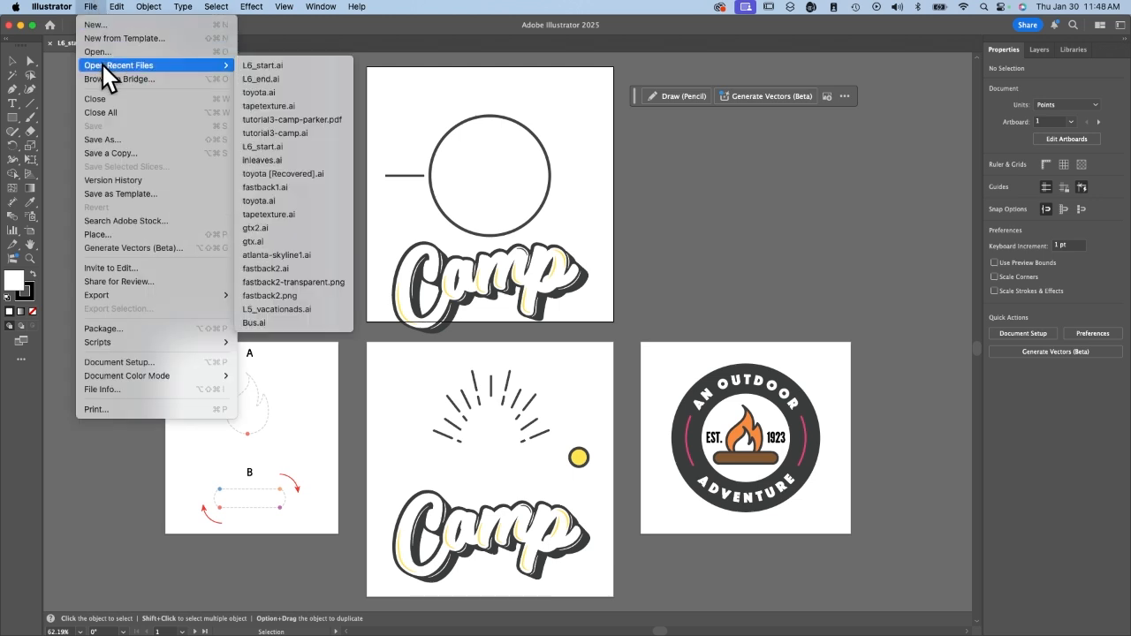
left_click(278, 79)
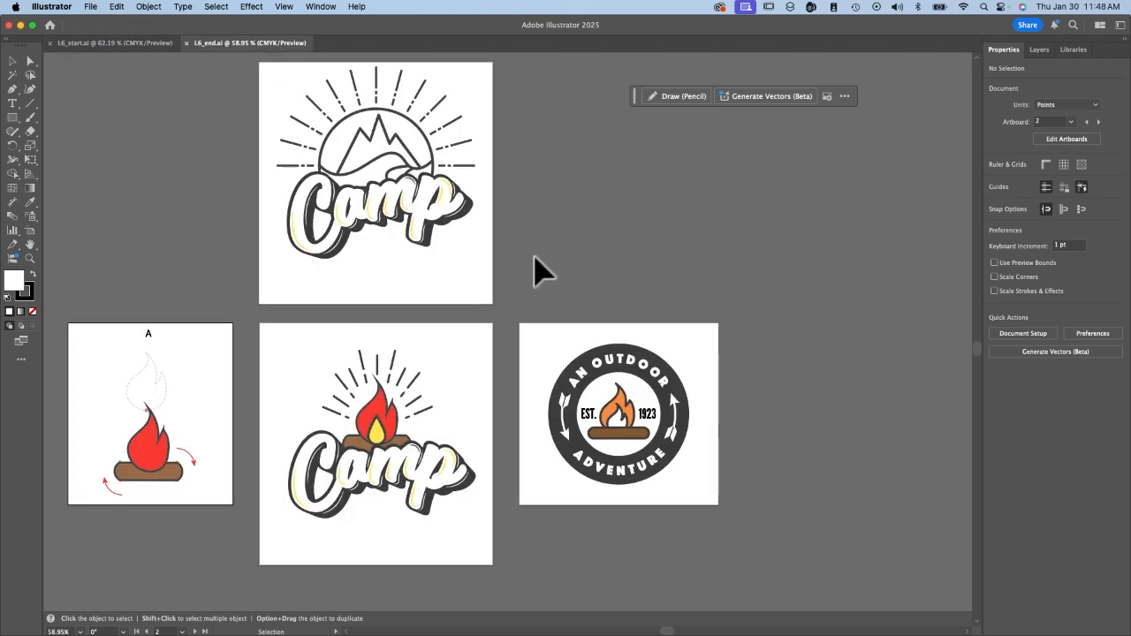
scroll(515, 265, "left", 3)
scroll(515, 265, "up", 1)
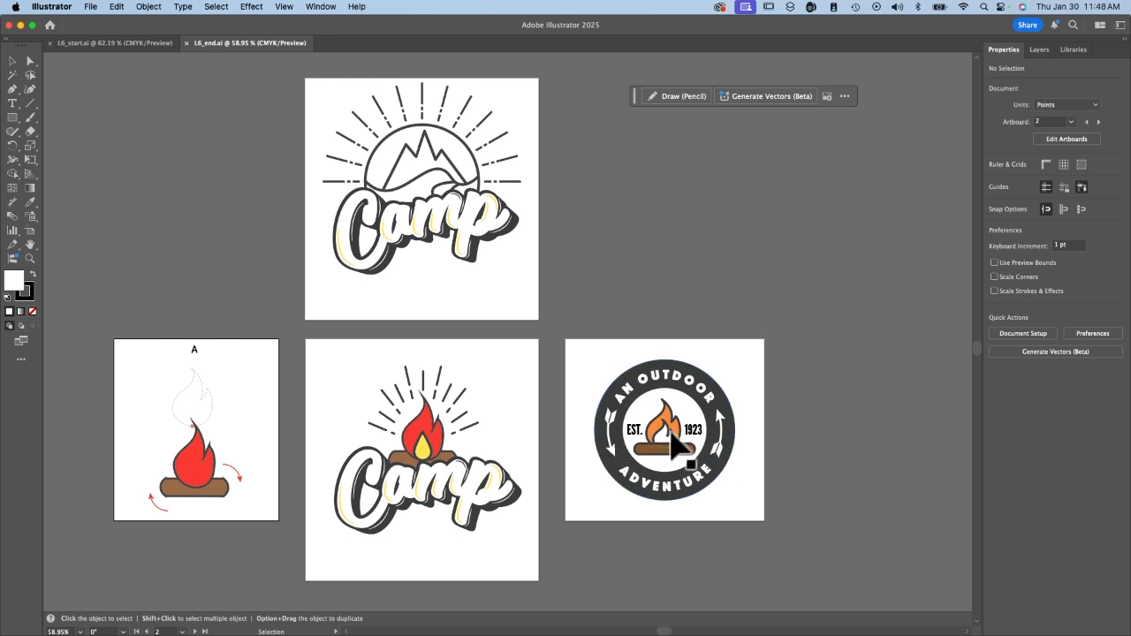
key("super+w")
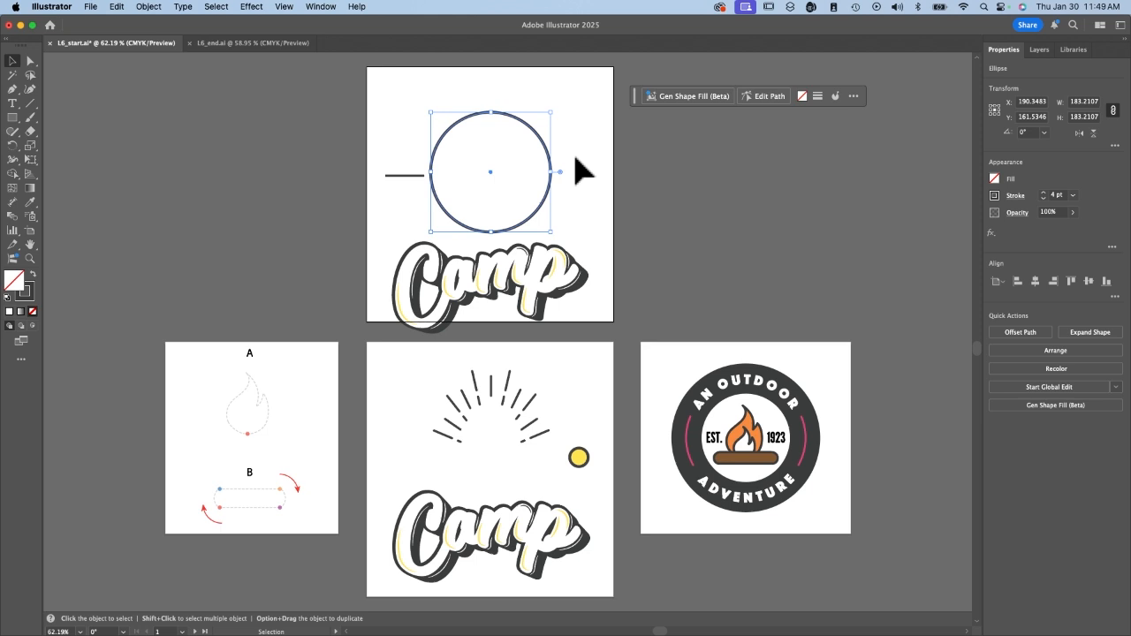
Lock the selected circle on the Logo 1 artboard.
left_click(148, 7)
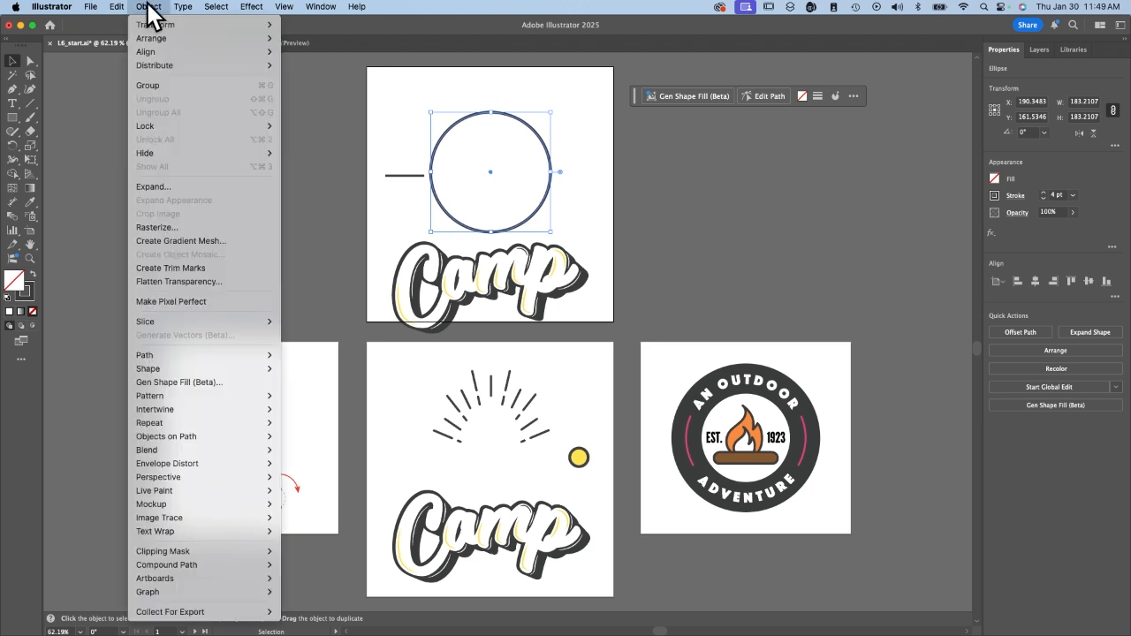
mouse_move(193, 123)
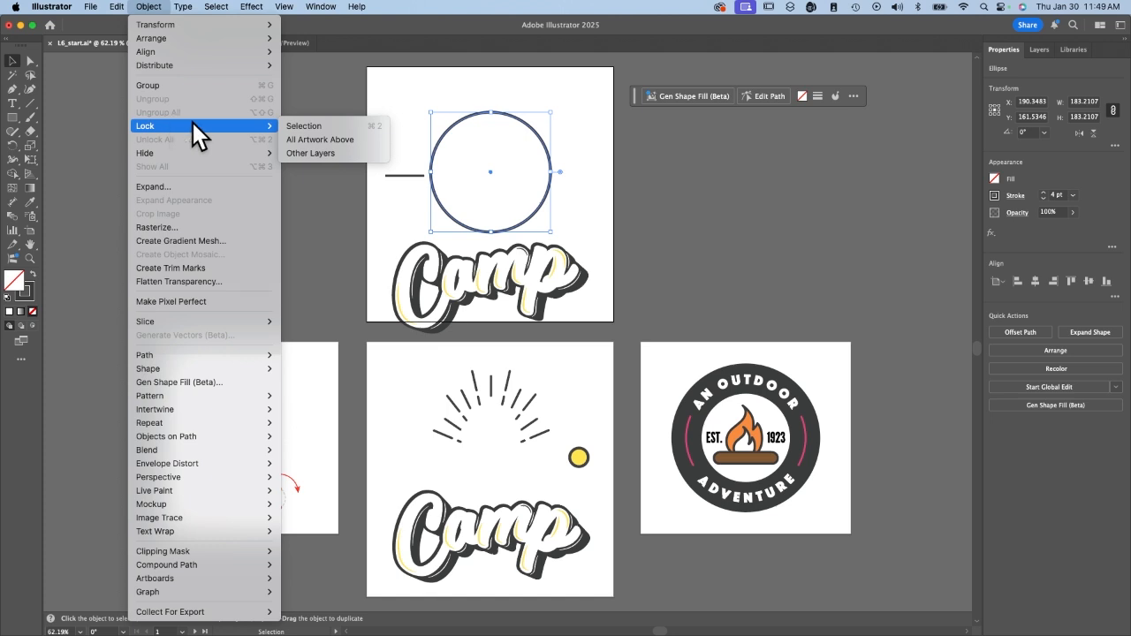
left_click(317, 128)
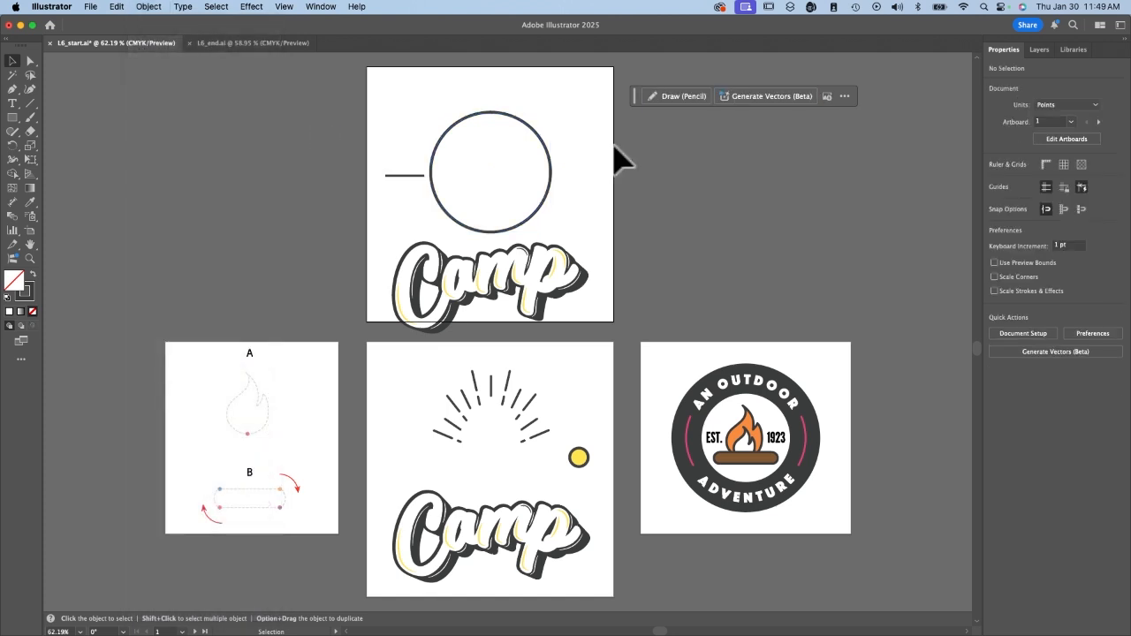
Using the Curvature tool, draw a three-point hill curve about 94 pt wide and 29 pt high from the circle's left edge to its middle.
left_click(29, 90)
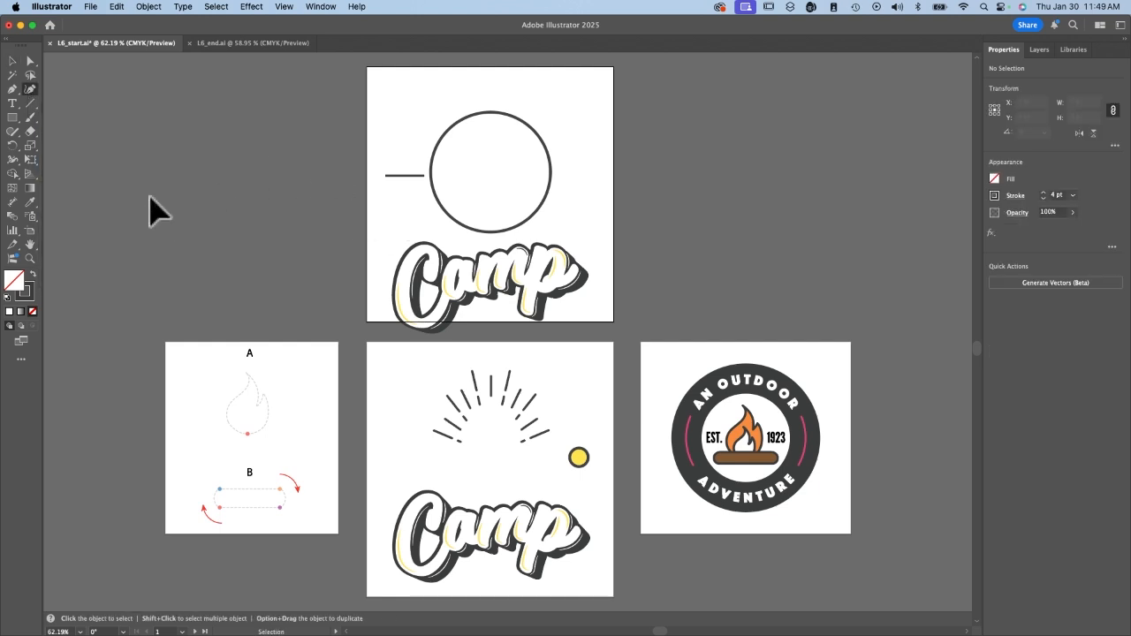
key("super+equal")
key("super+equal")
key("super+equal")
key("super+equal")
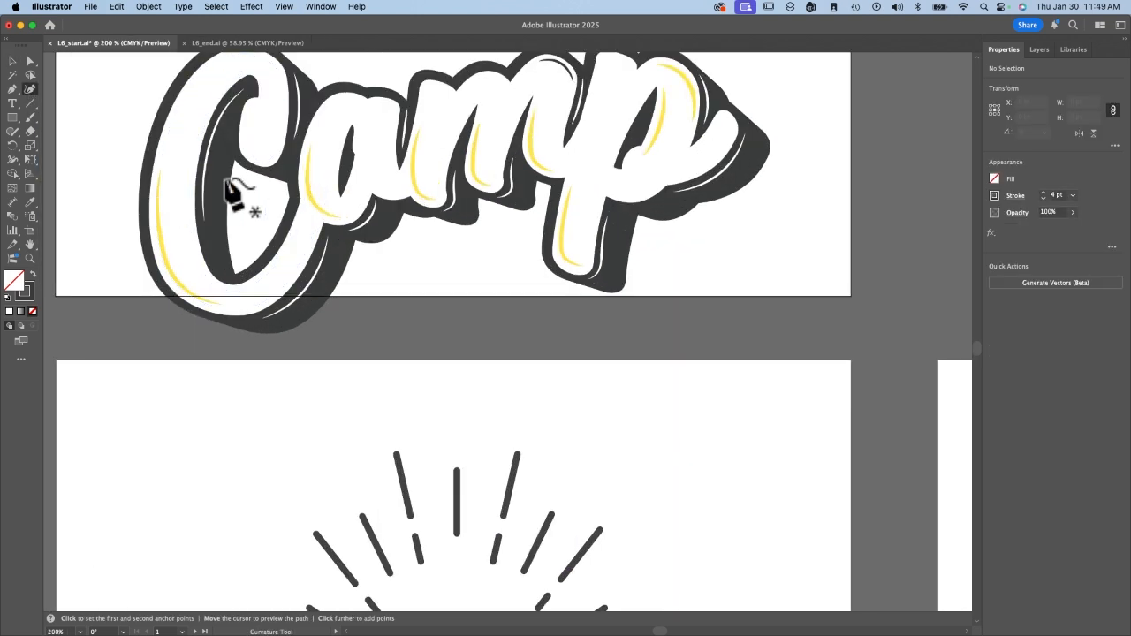
scroll(402, 173, "up", 3)
scroll(402, 177, "up", 10)
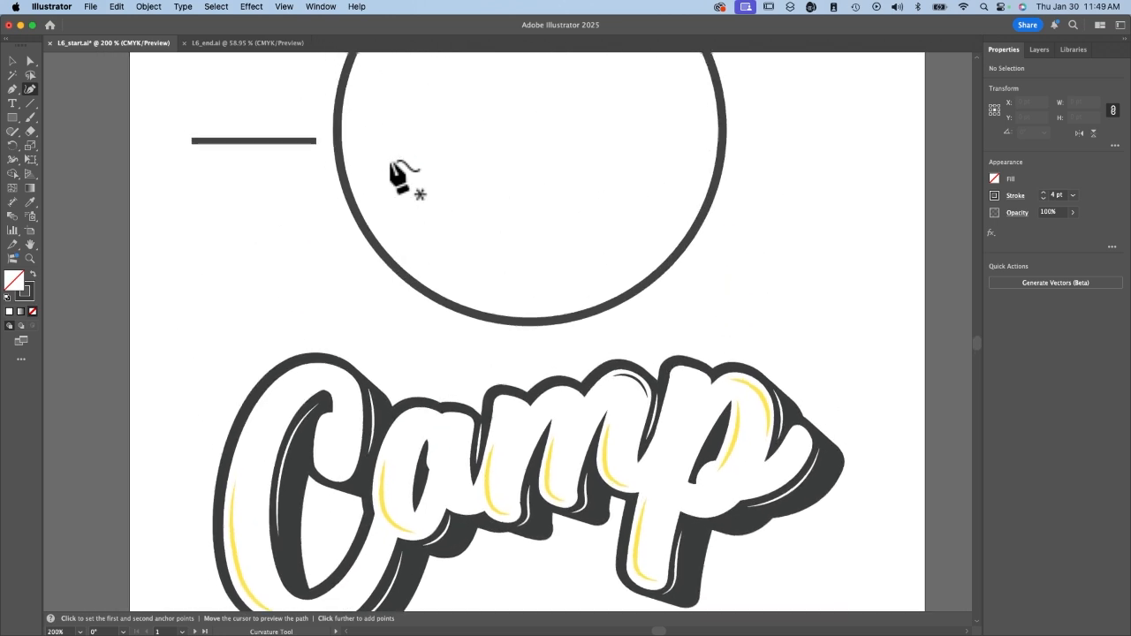
scroll(402, 177, "down", 3)
scroll(402, 177, "up", 3)
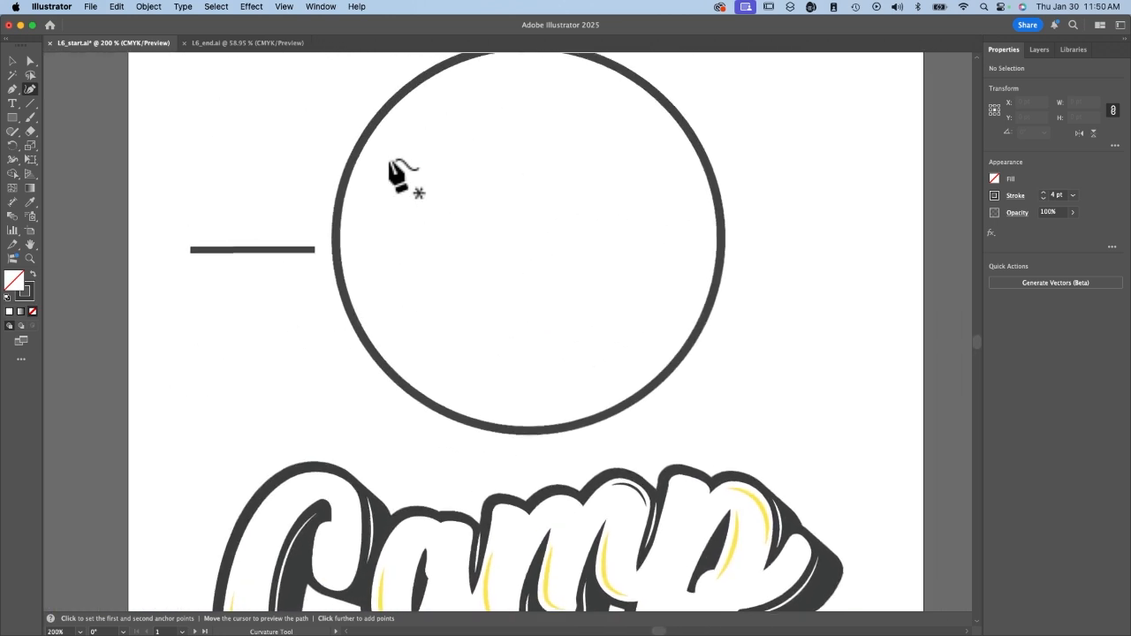
scroll(402, 177, "down", 4)
scroll(402, 176, "up", 3)
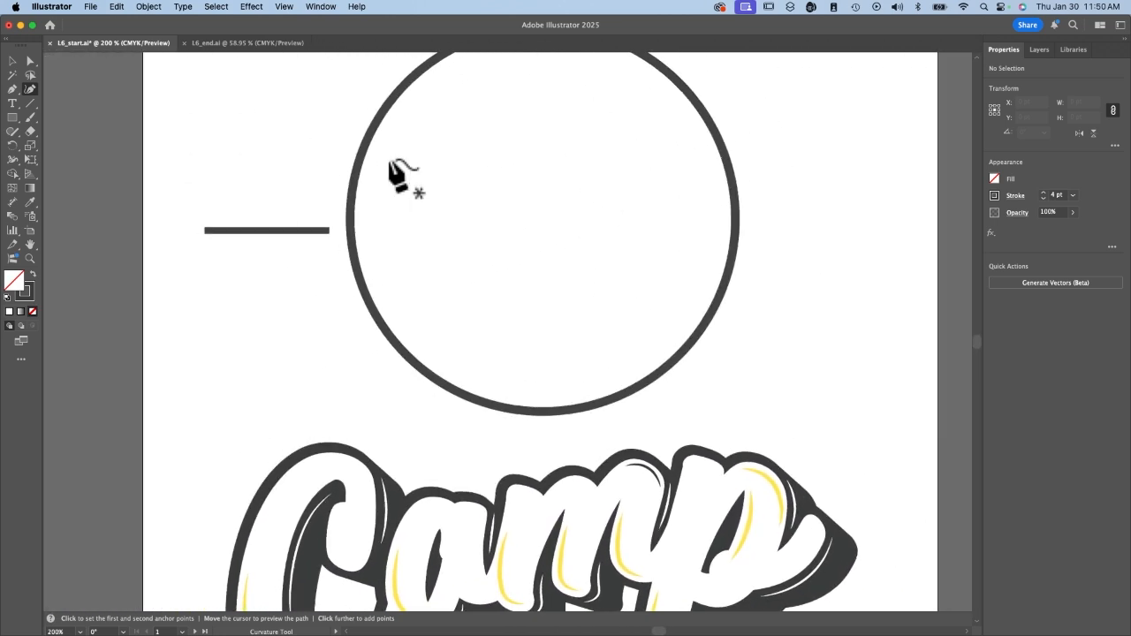
key("space")
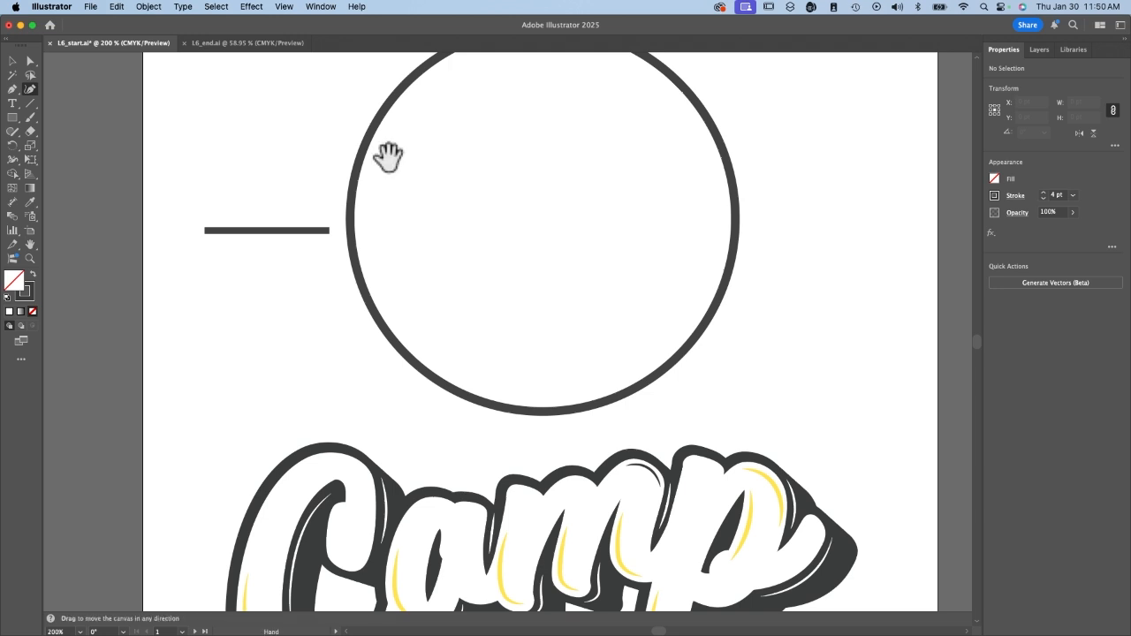
left_click_drag(387, 157, 280, 213)
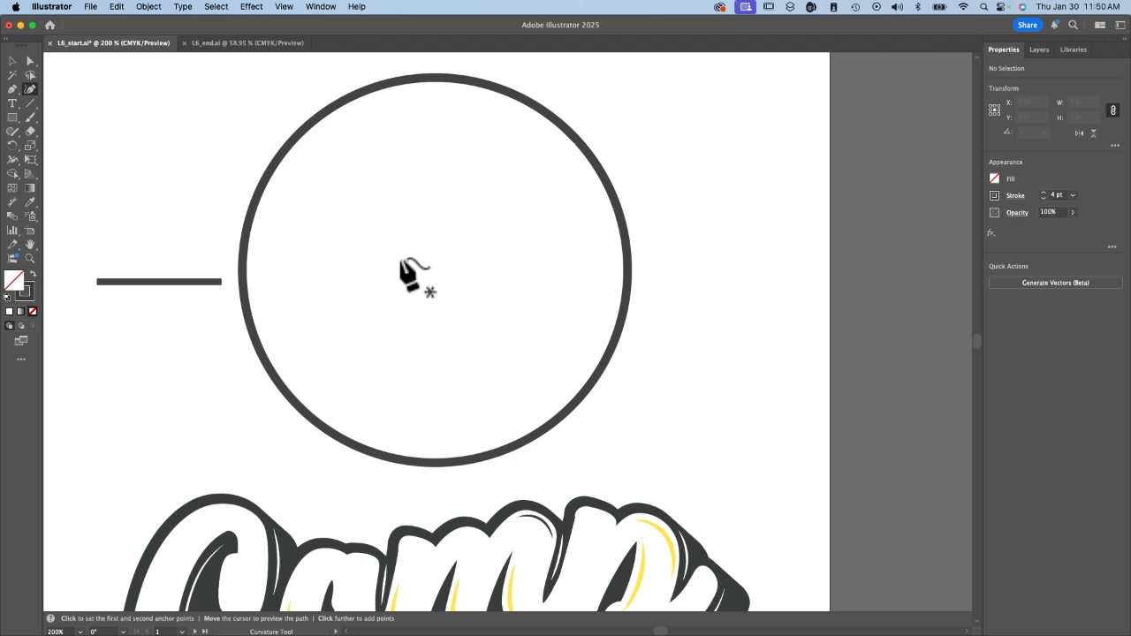
left_click(243, 282)
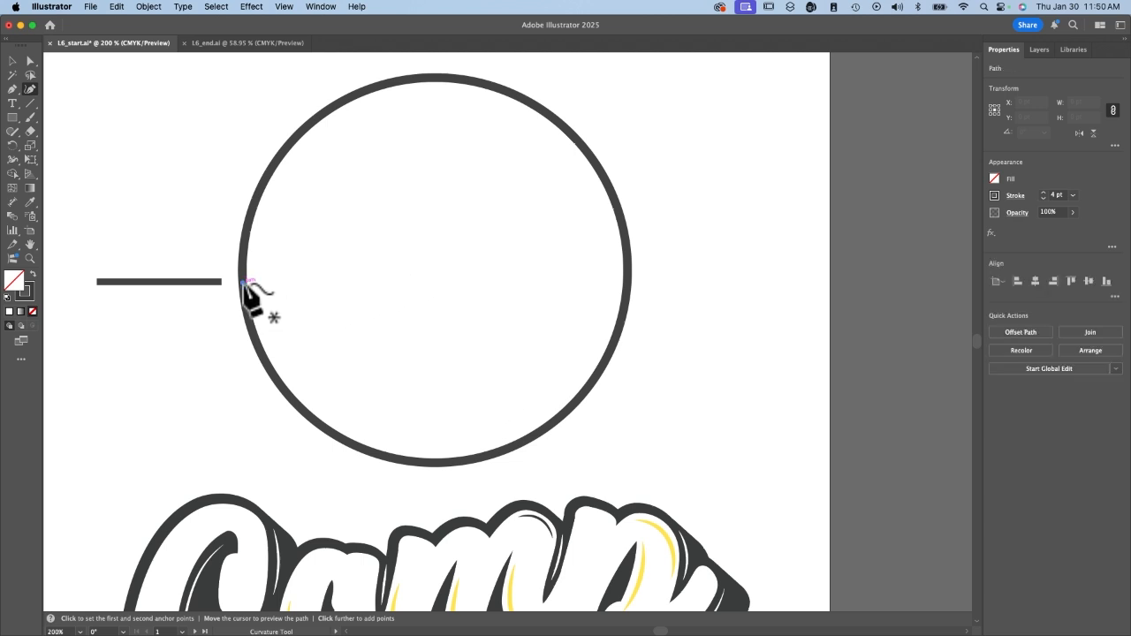
left_click(362, 225)
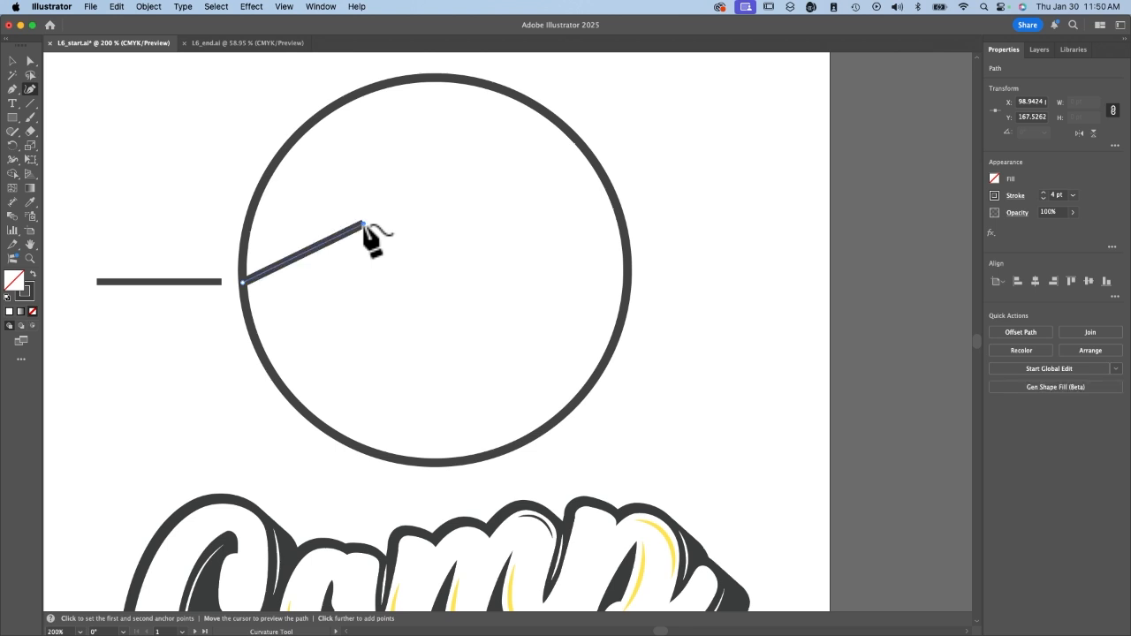
left_click(439, 282)
Try to extend the hill curve with three more points to the circle's right edge, and undo those points.
left_click(546, 283)
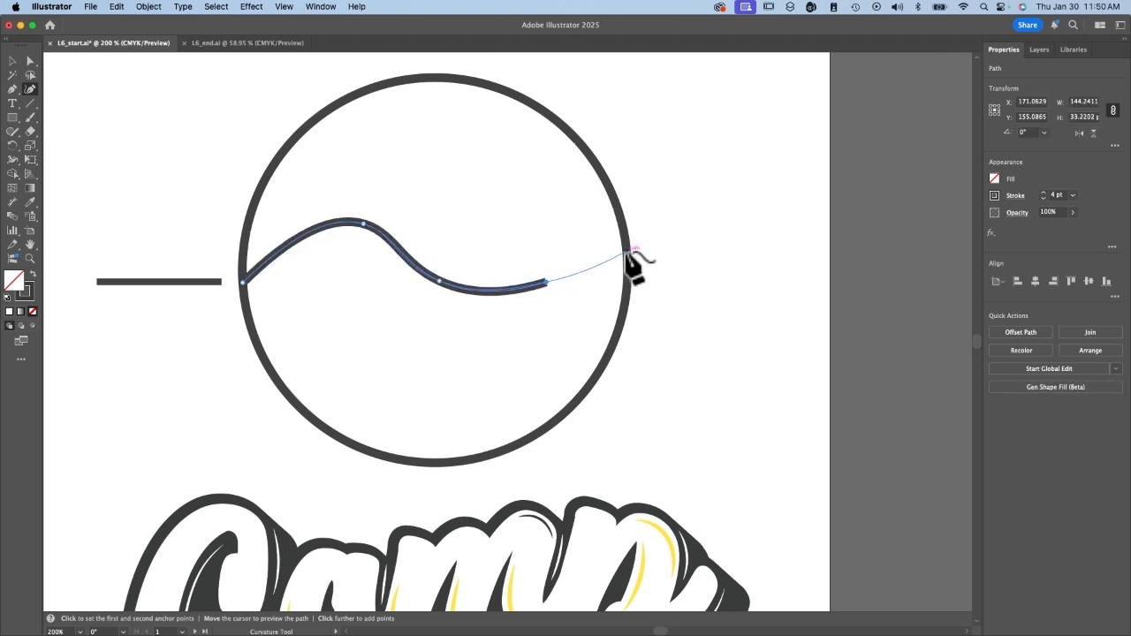
left_click(574, 256)
left_click(627, 271)
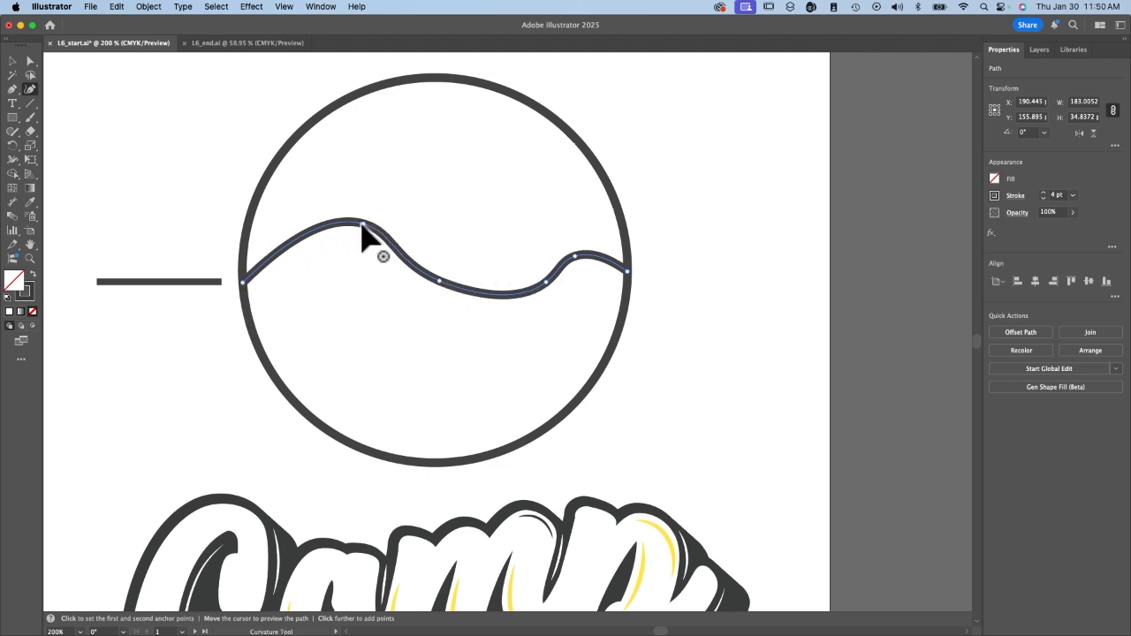
key("super+z")
key("super+z")
key("super+z")
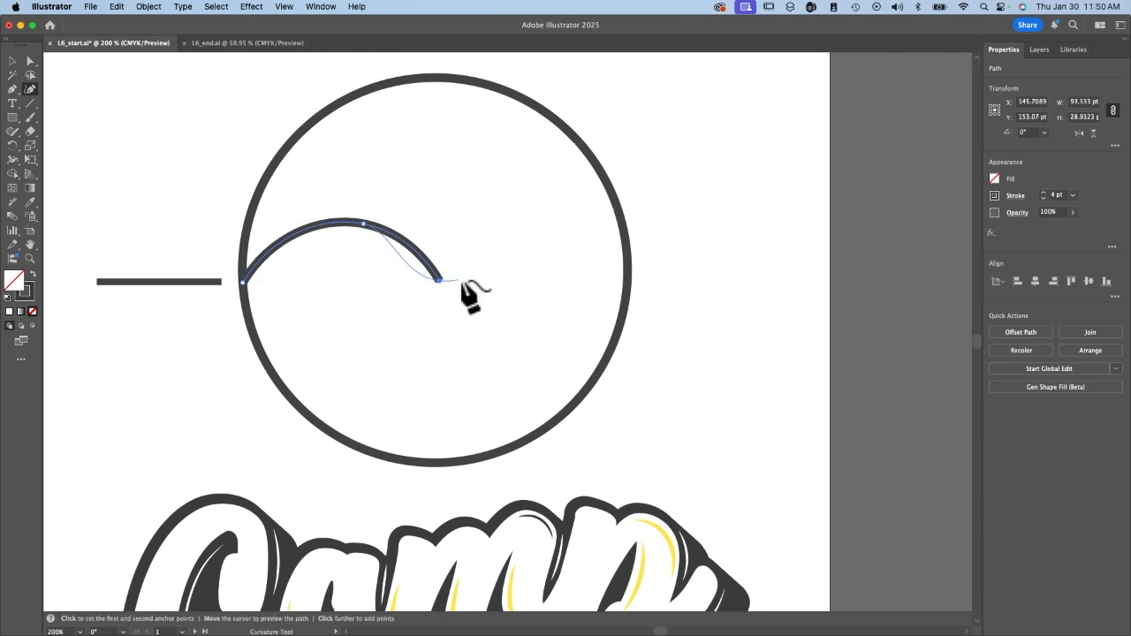
Extend the hill curve with four more anchor points to the circle's right edge, making it about 182 pt wide and 37 pt high.
left_click(508, 266)
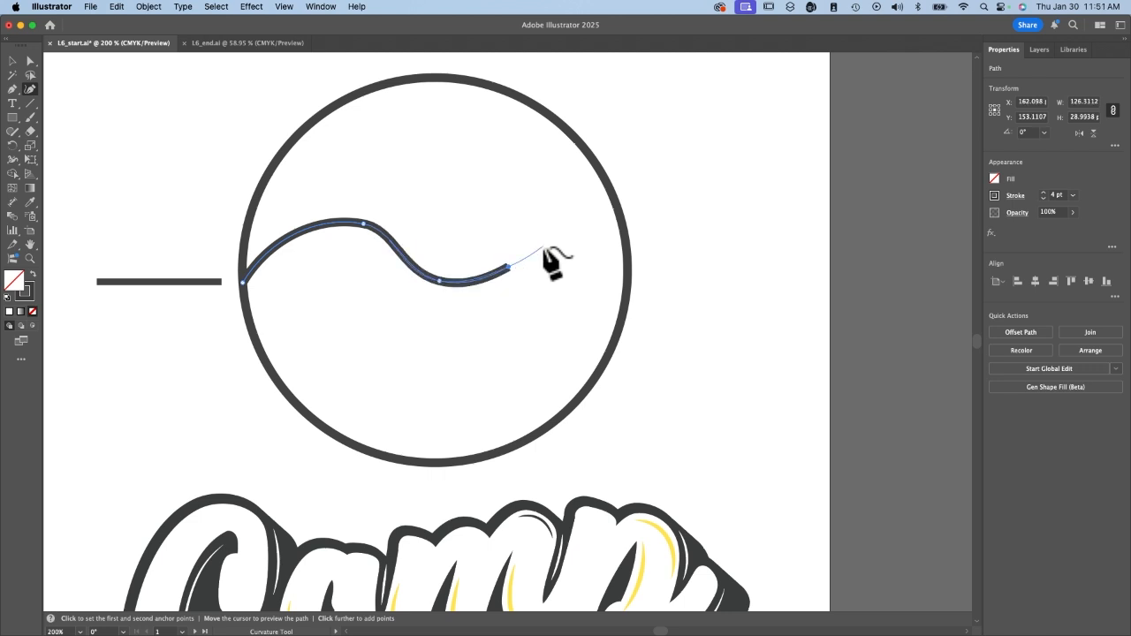
left_click(543, 249)
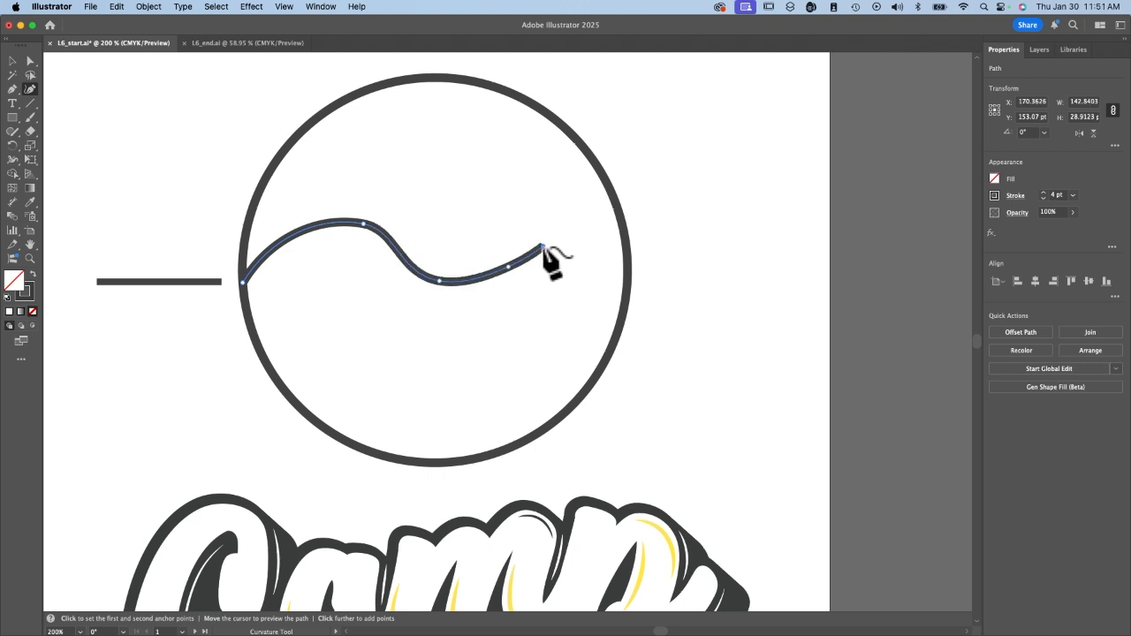
left_click(623, 295)
key("Escape")
left_click(437, 281)
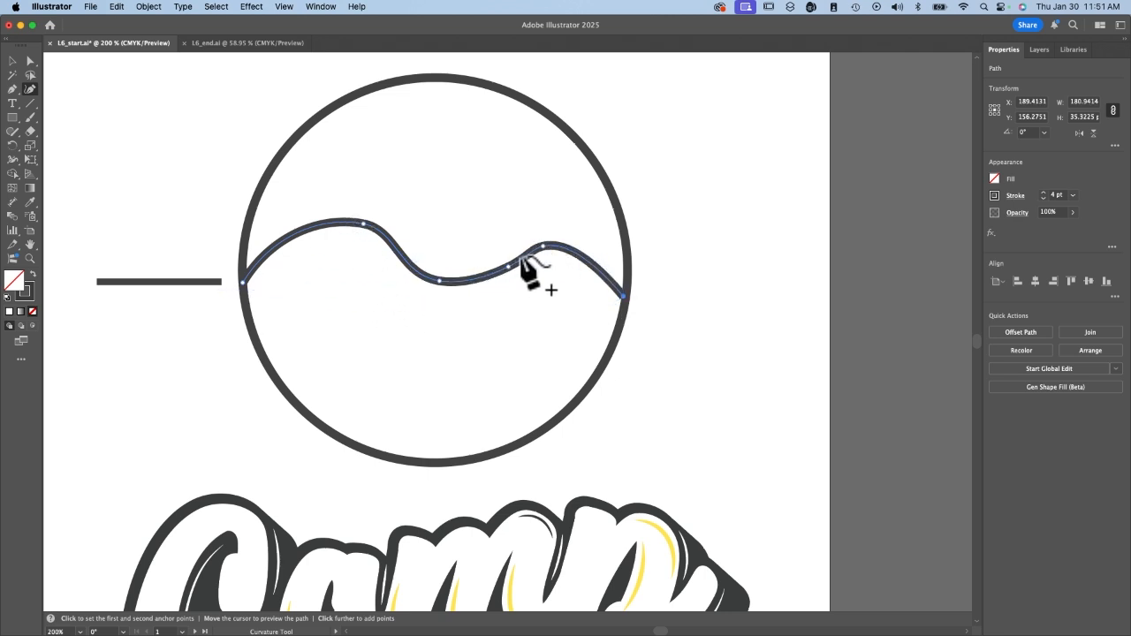
left_click(624, 297)
key("Escape")
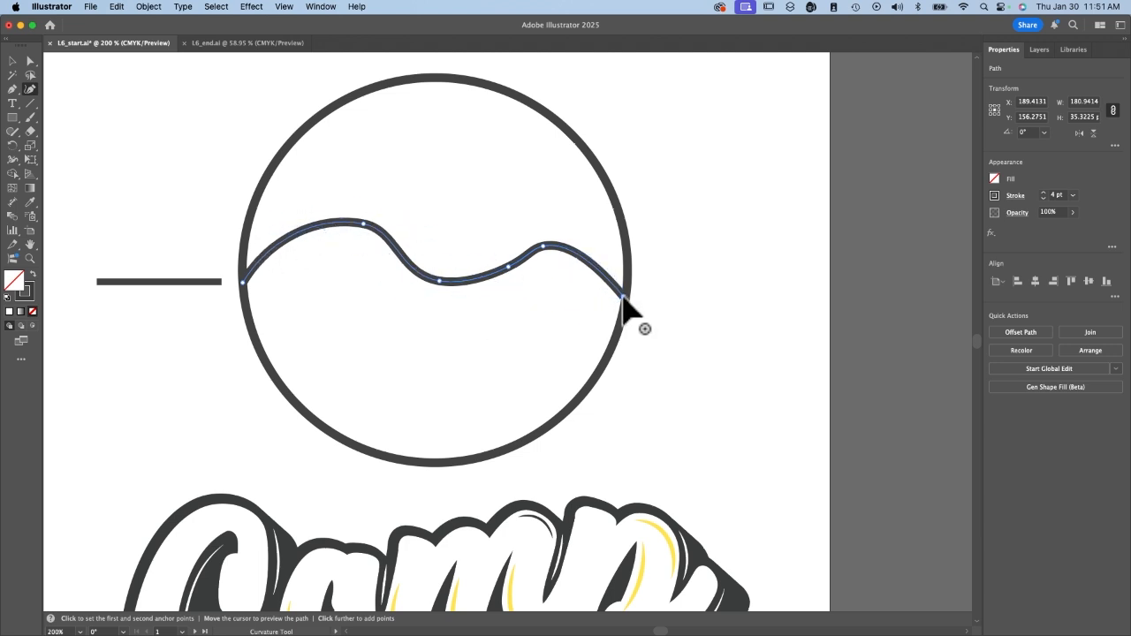
left_click_drag(624, 298, 627, 300)
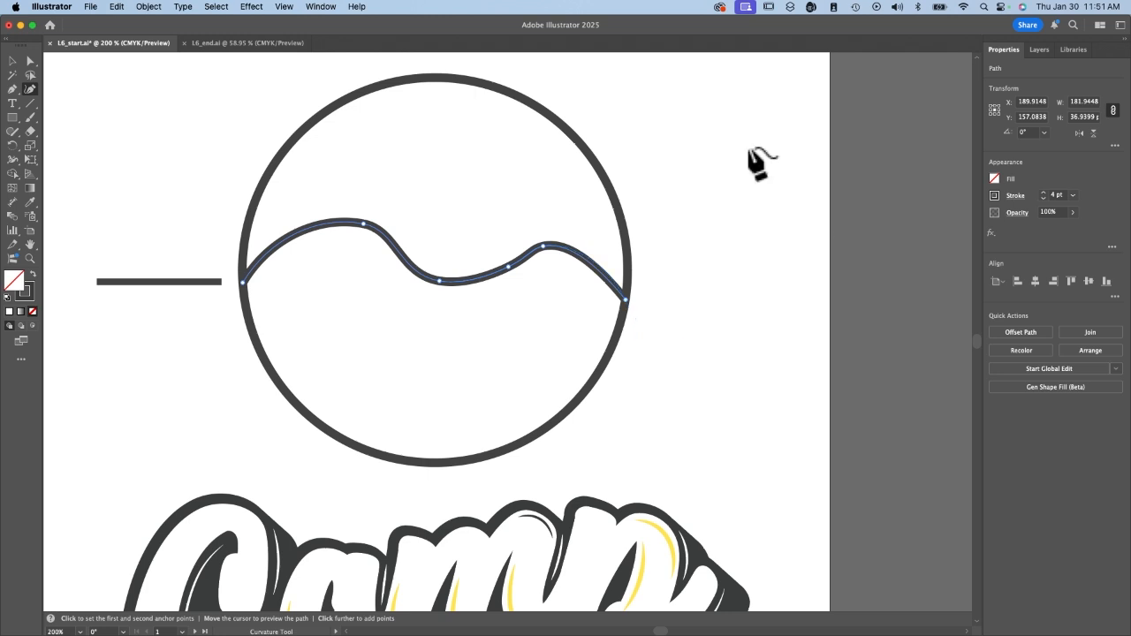
Remove one anchor point from the curve and move its neighbour up into a central peak, making the curve about 44 pt high.
left_click(508, 266)
left_click(440, 282)
left_click_drag(440, 283, 400, 206)
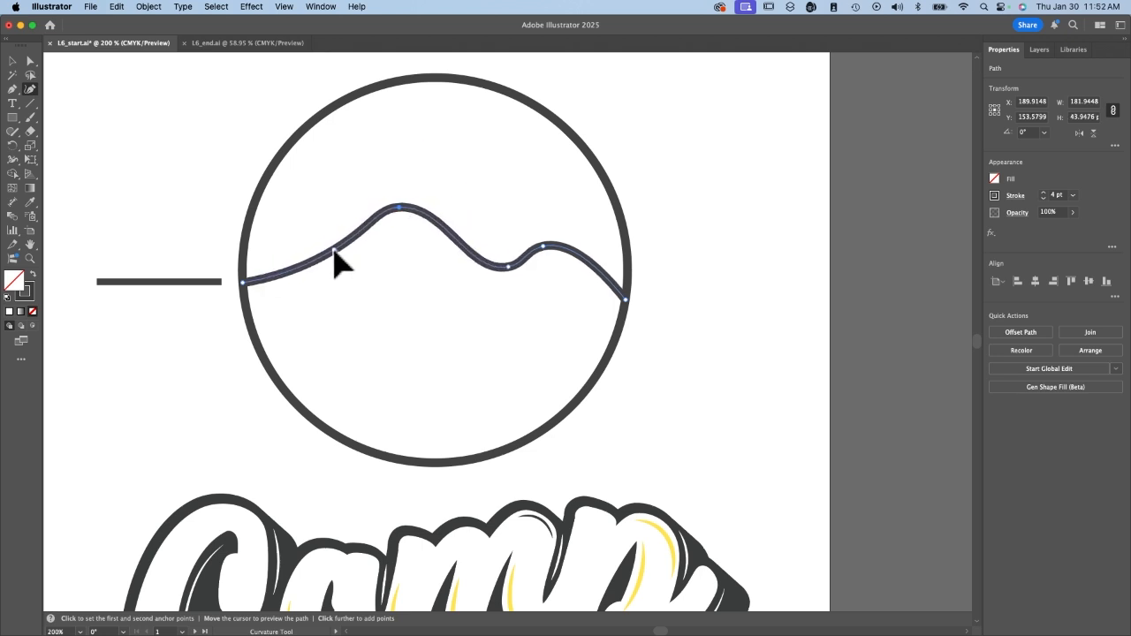
Add two anchor points on the peak's left slope, raise the outer one into a small hill, and deselect the curve.
left_click(334, 251)
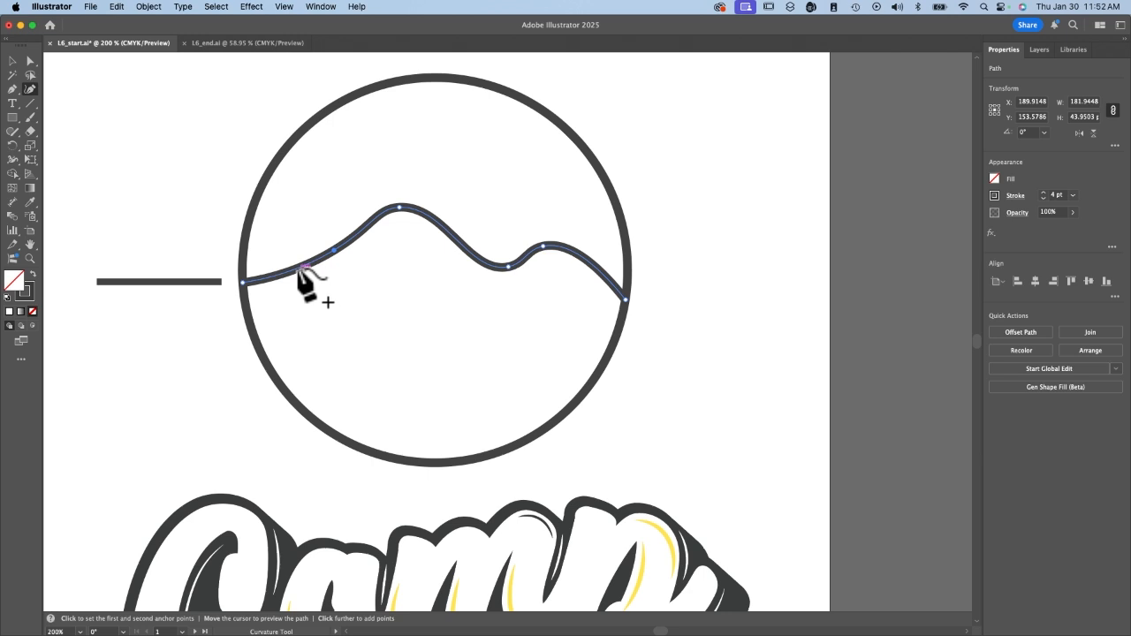
left_click(300, 269)
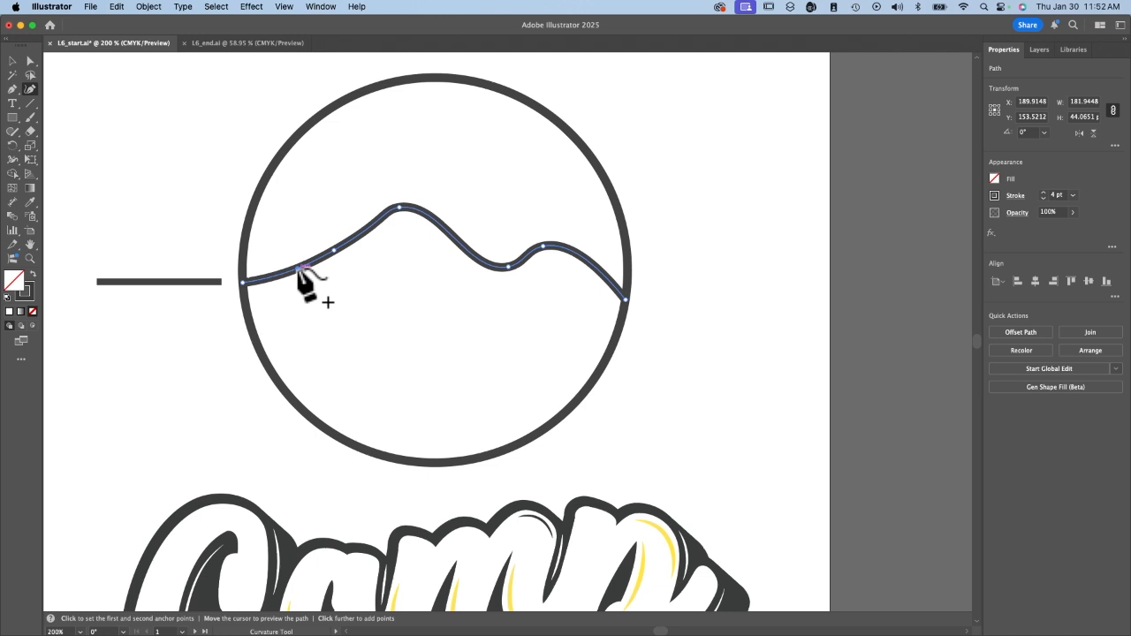
left_click_drag(300, 269, 286, 233)
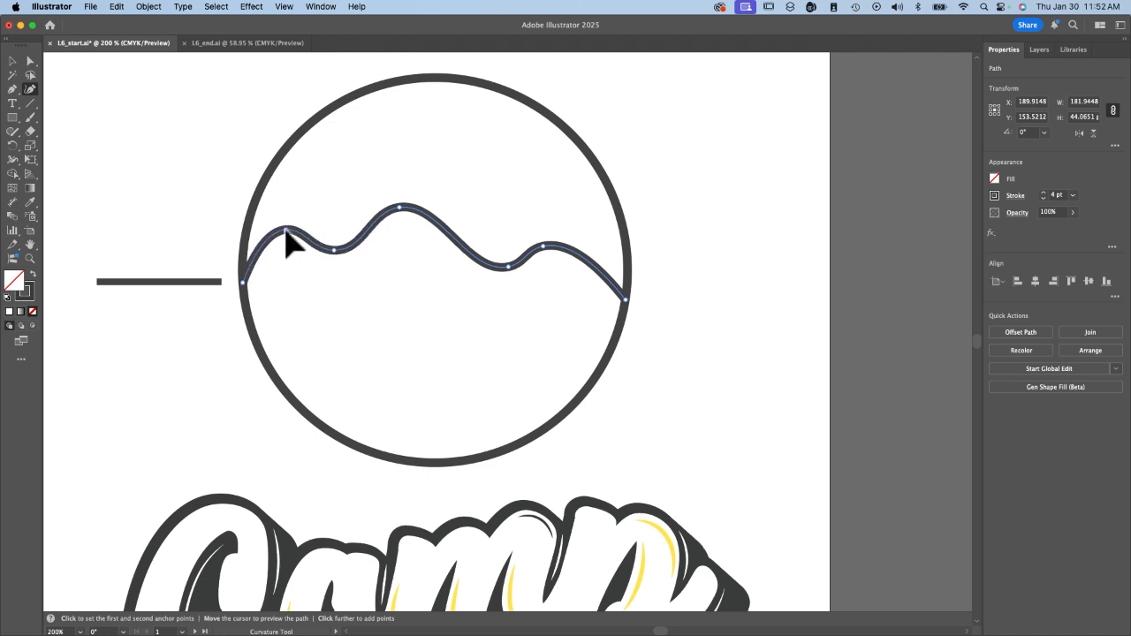
mouse_move(286, 233)
left_mouse_down()
mouse_move(305, 245)
mouse_move(273, 222)
mouse_move(292, 232)
left_mouse_up()
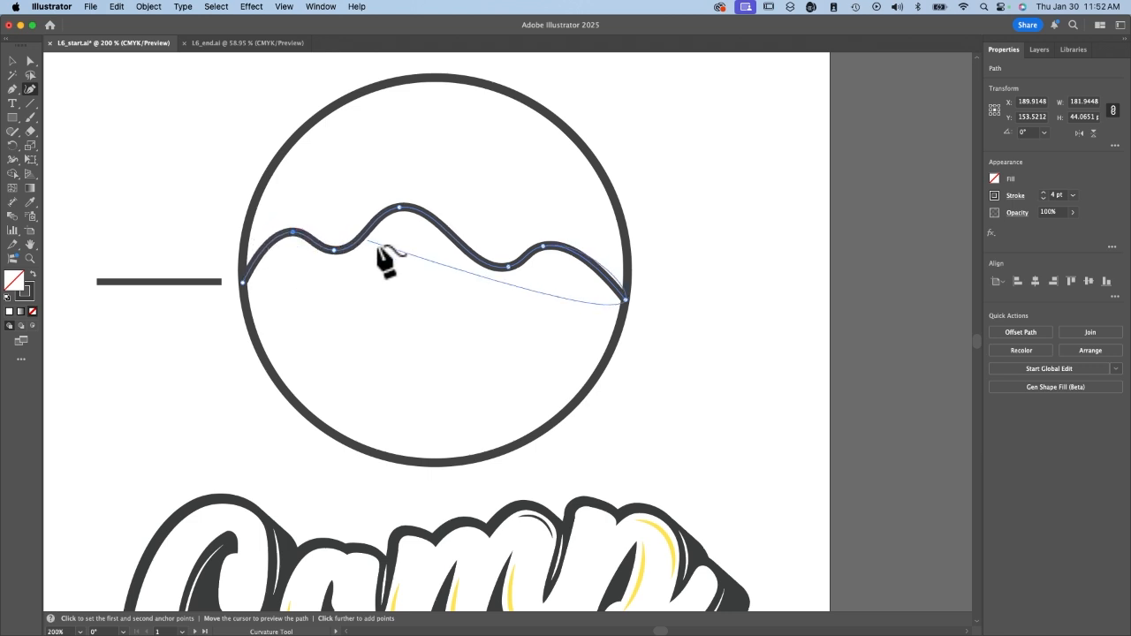
key("Escape")
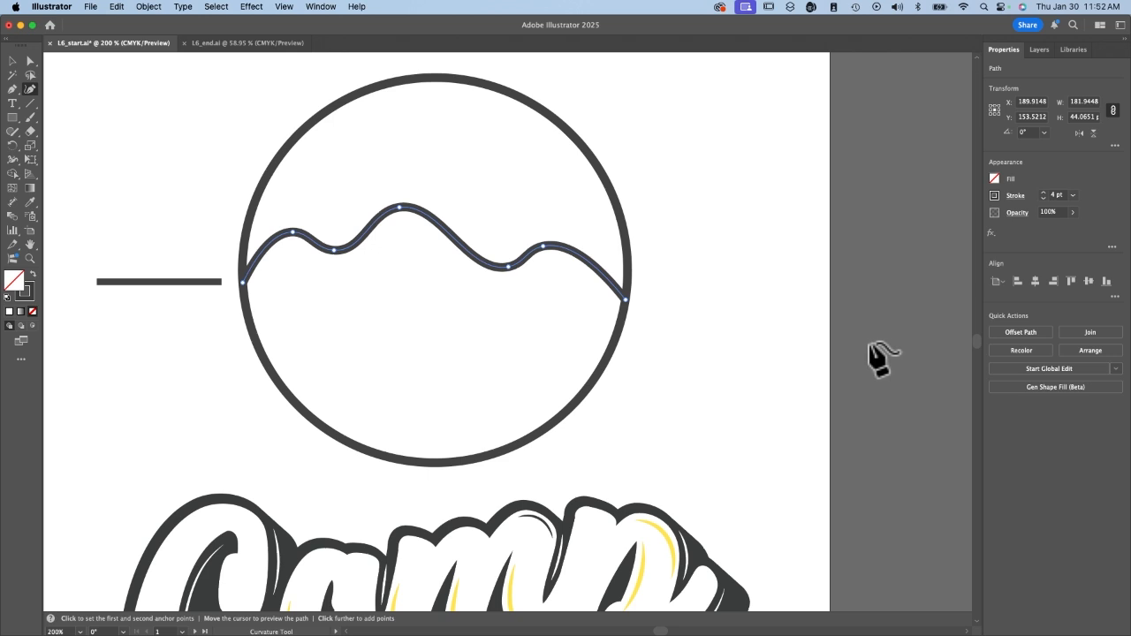
key("v")
left_click(676, 343)
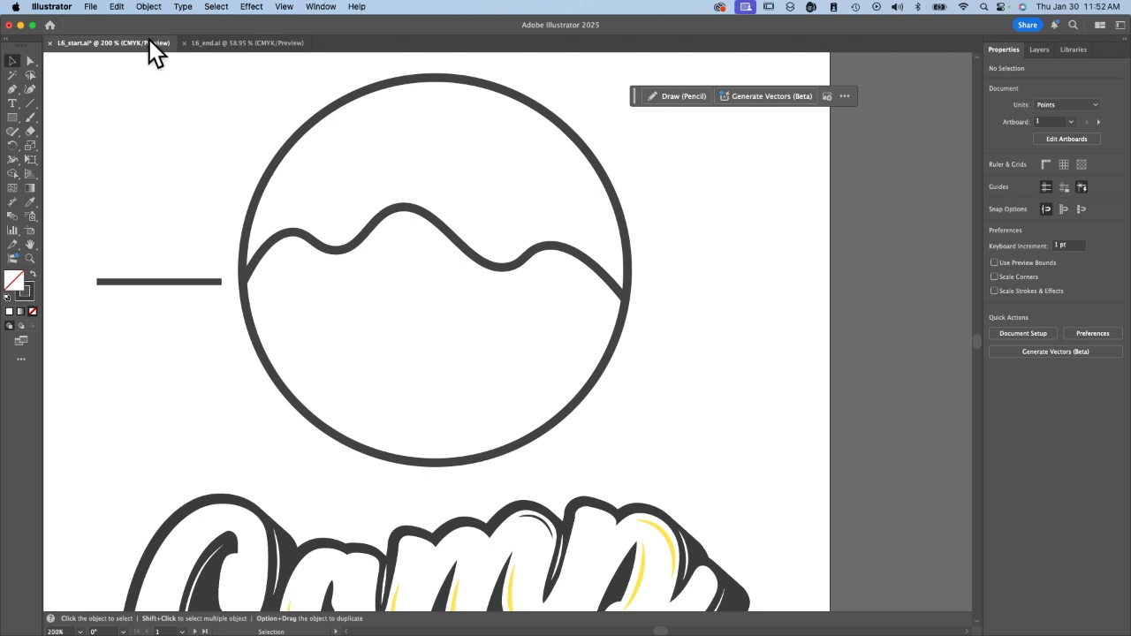
Save the document as an Illustrator file named tutorial3 followed by the author's surname, in Downloads, with the default Illustrator 2020 options.
left_click(92, 7)
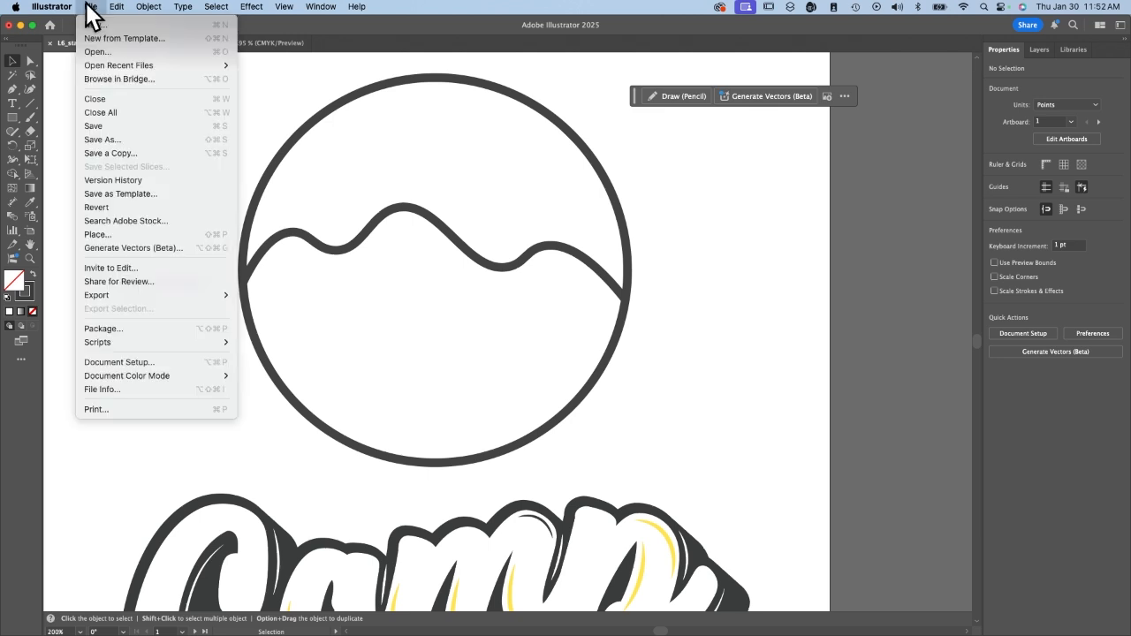
left_click(104, 140)
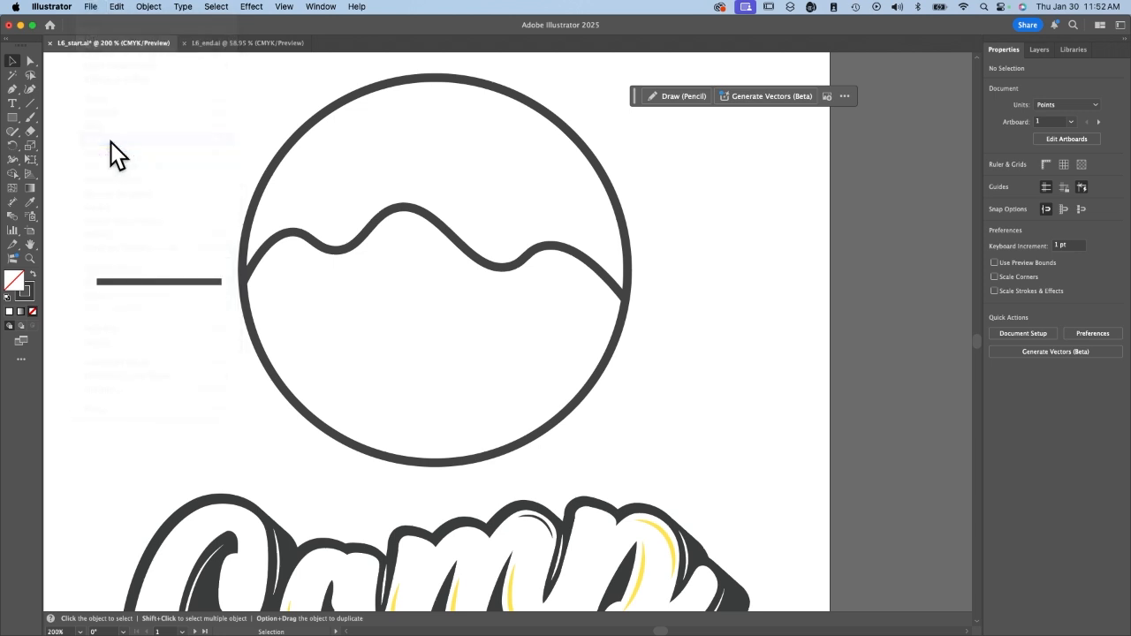
left_click(643, 445)
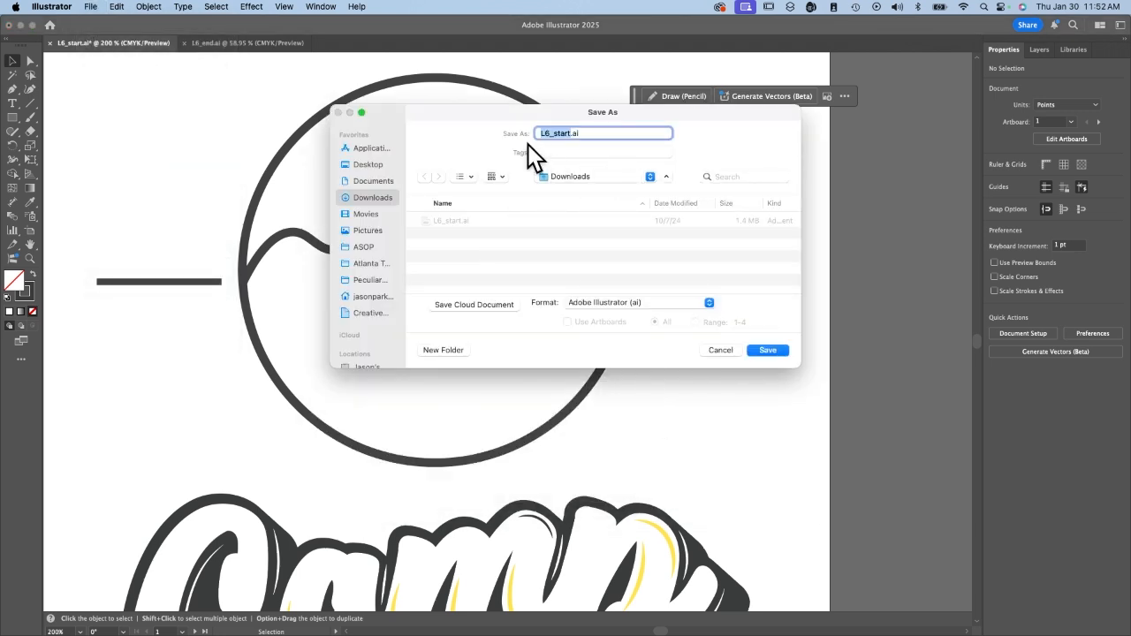
type("tutorial3-parker")
left_click(767, 350)
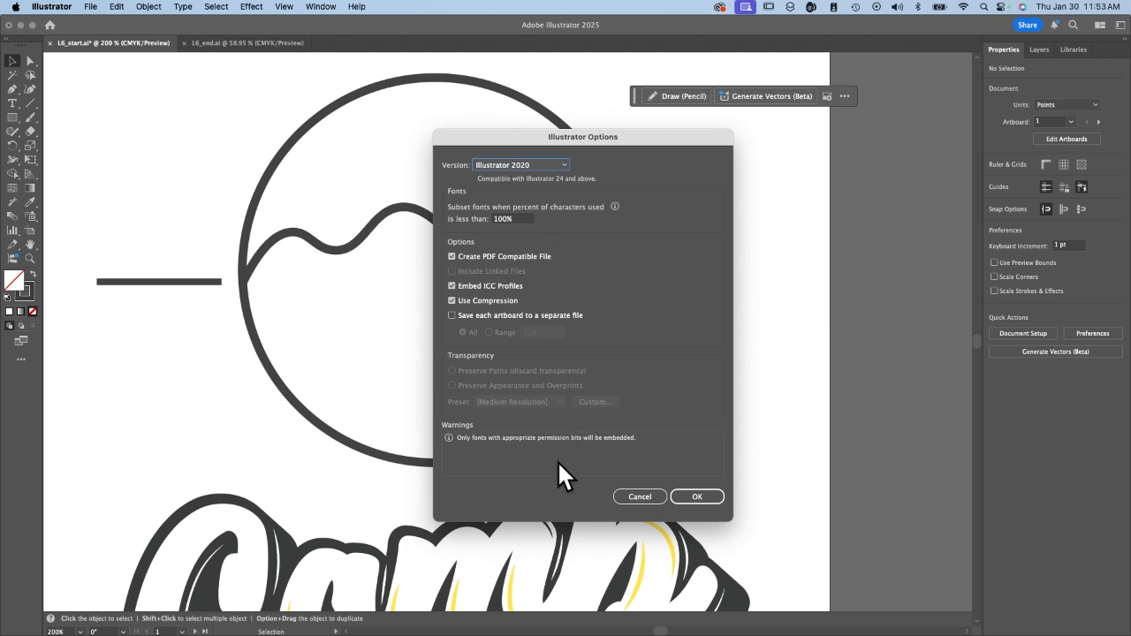
left_click(700, 495)
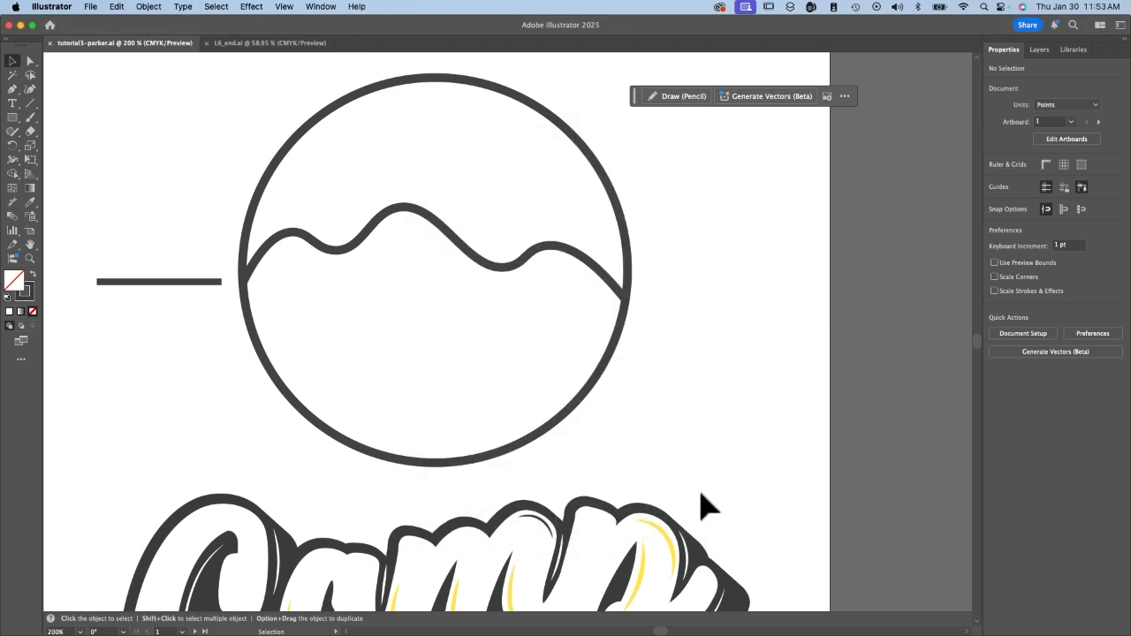
Try to draw a path curve from the valley into the lower part of the circle, and undo the two added points.
left_click(30, 89)
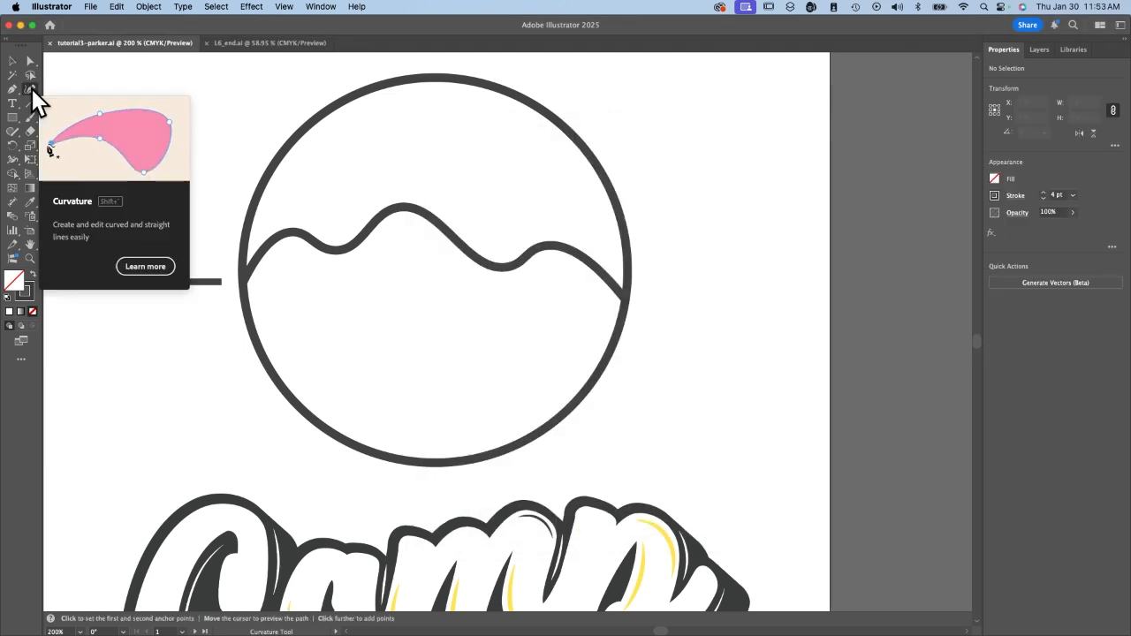
left_click(491, 266)
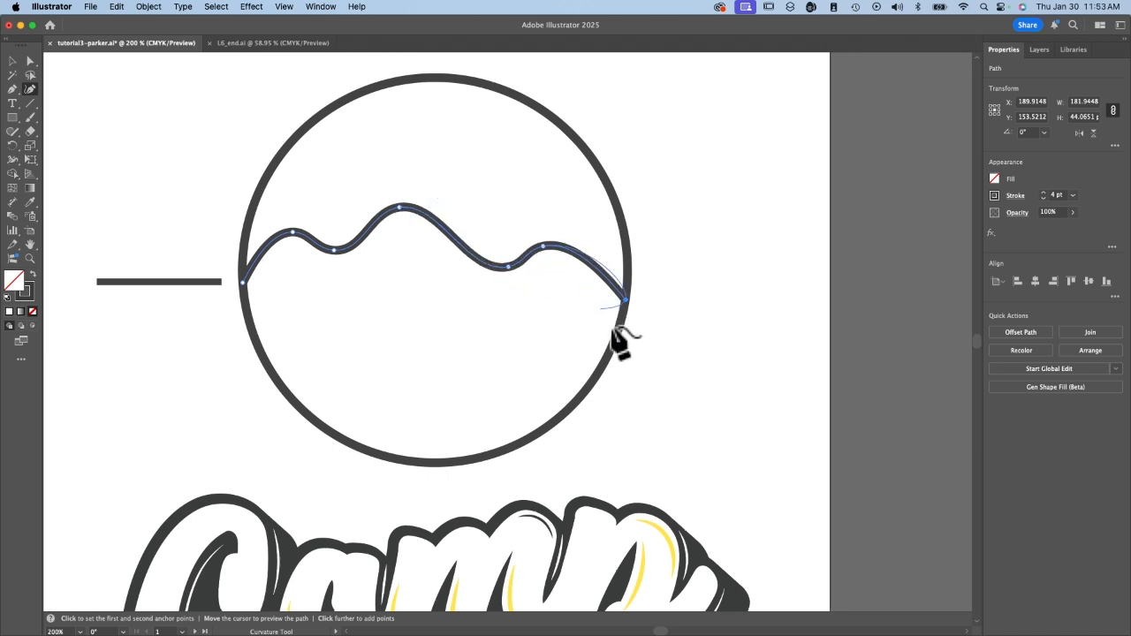
left_click(407, 342)
left_click(509, 362)
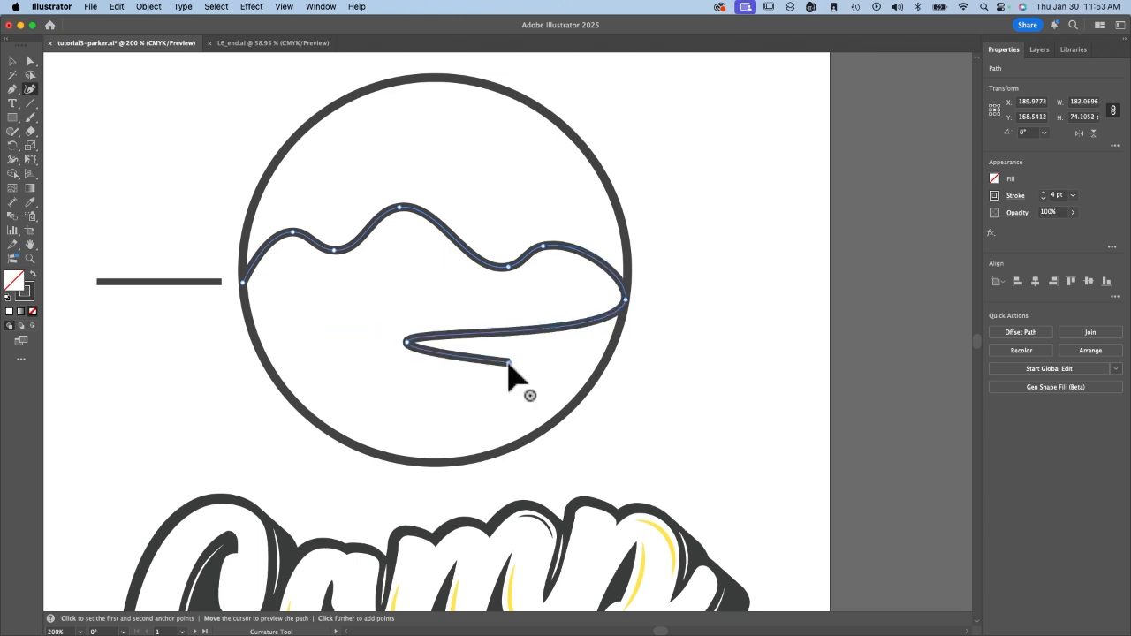
key("super+z")
key("super+z")
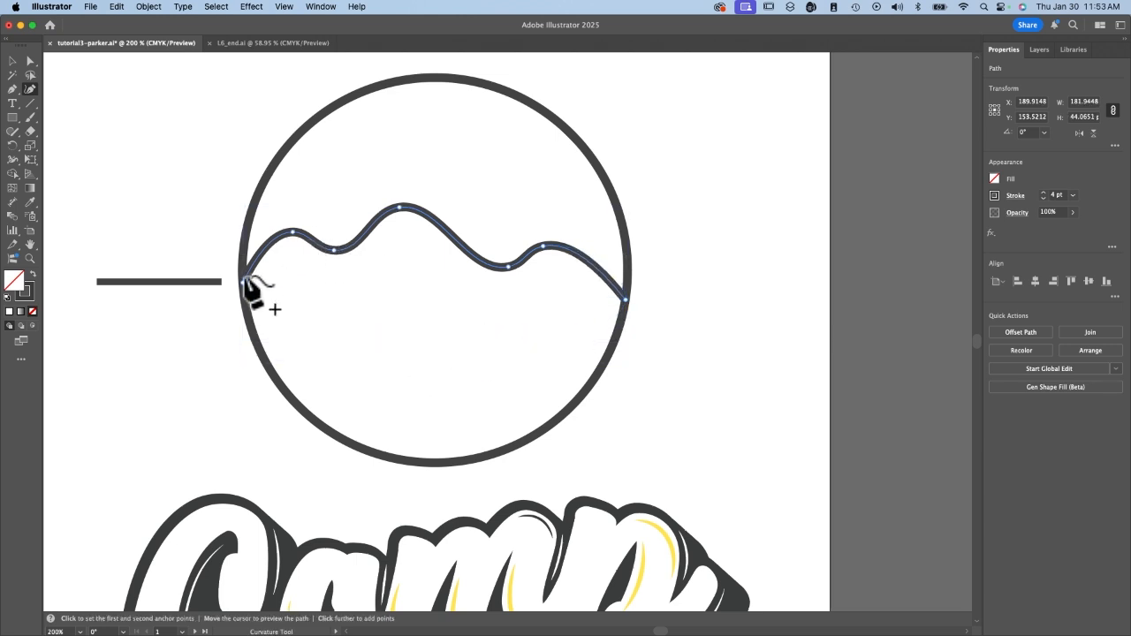
Lock the selected hill curve.
left_click(148, 7)
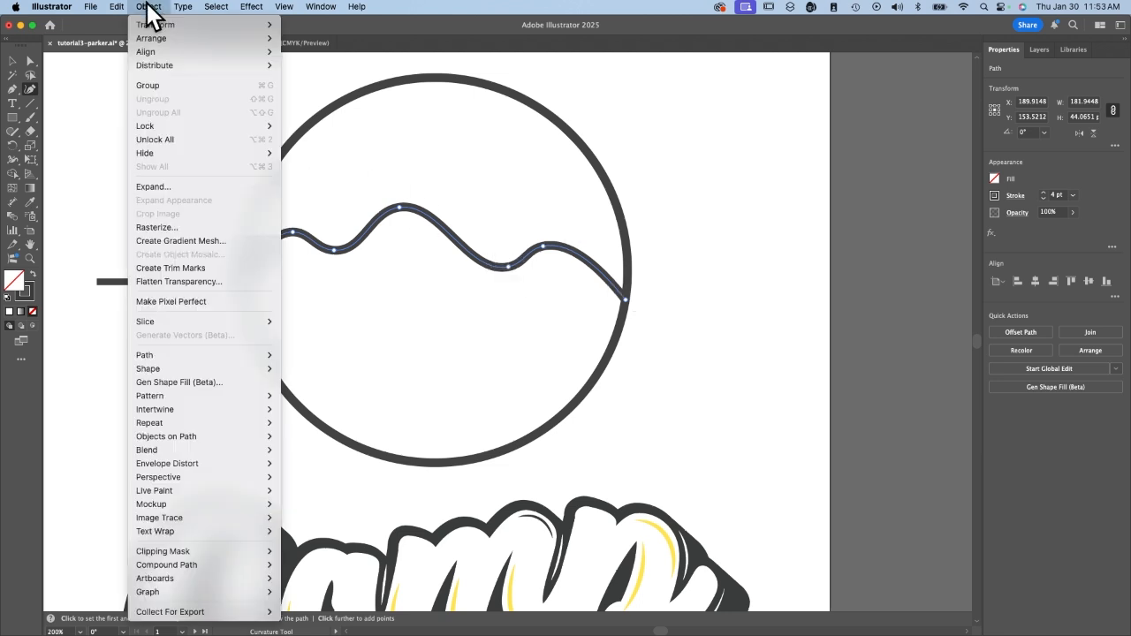
mouse_move(167, 125)
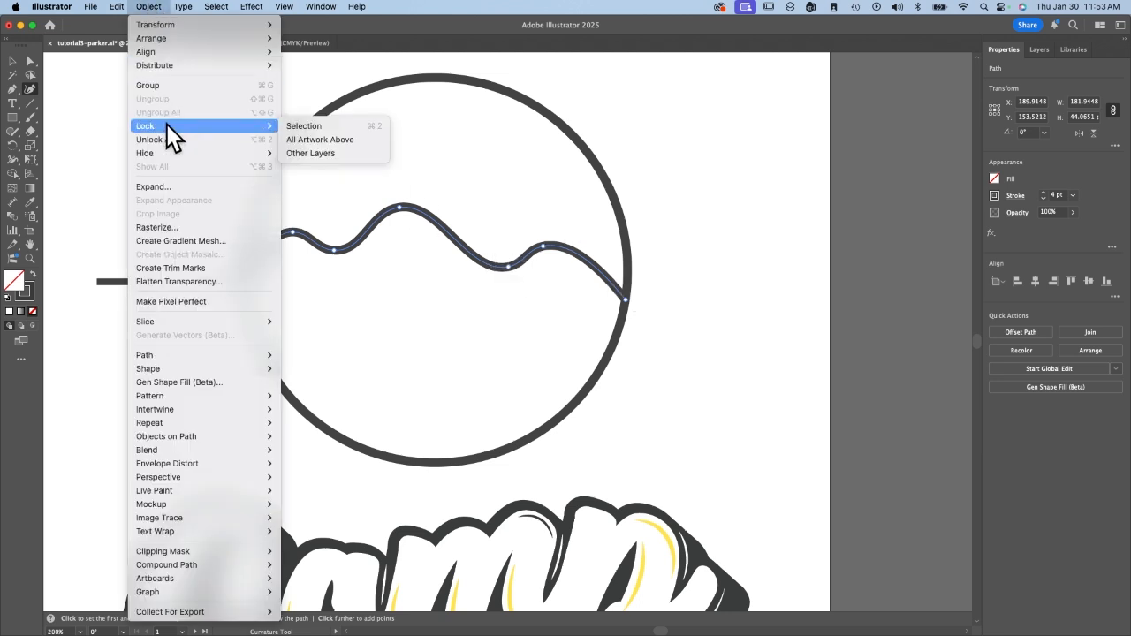
left_click(303, 132)
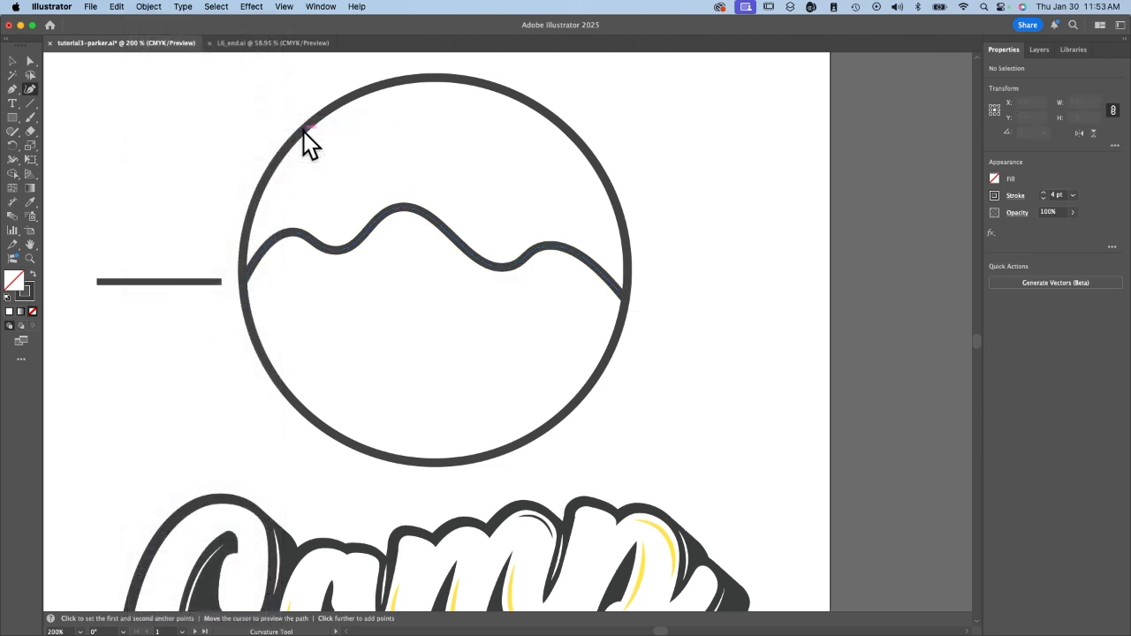
With the Curvature tool, draw a four-point curve about 88 pt wide and 70 pt high from the valley to the circle's lower-left edge.
left_click(29, 89)
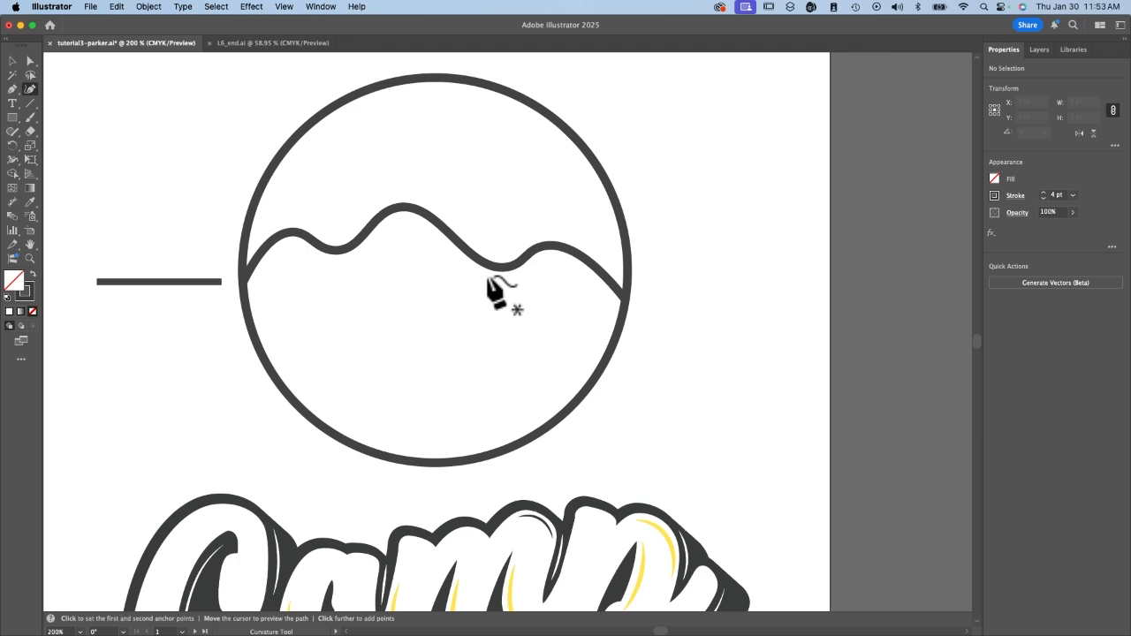
left_click(488, 263)
left_click(445, 306)
left_click(431, 374)
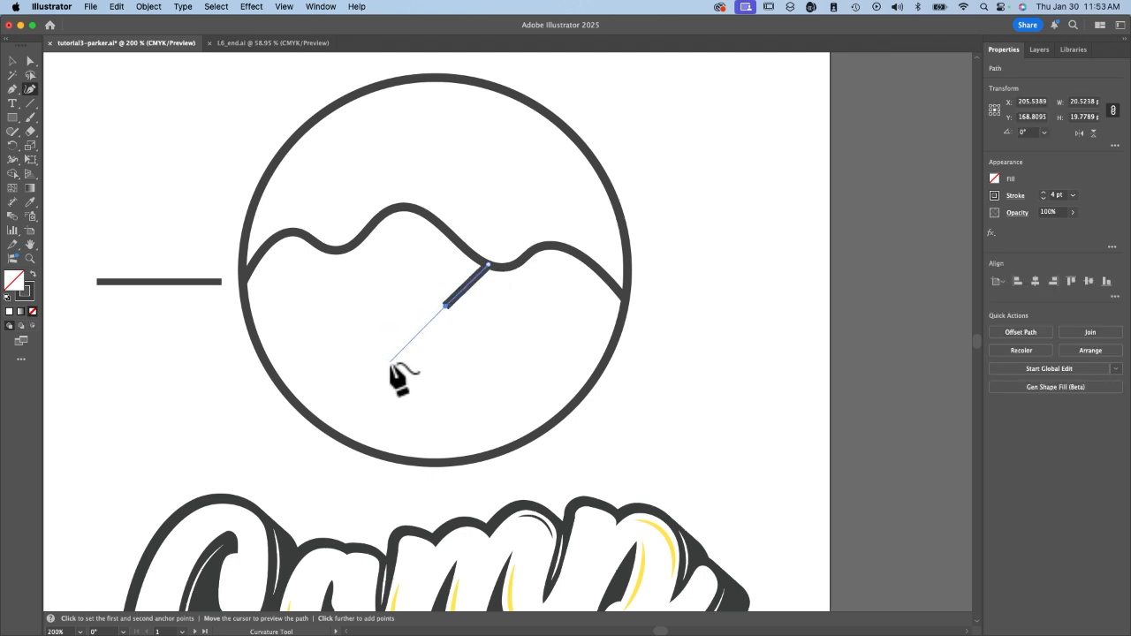
left_click(303, 411)
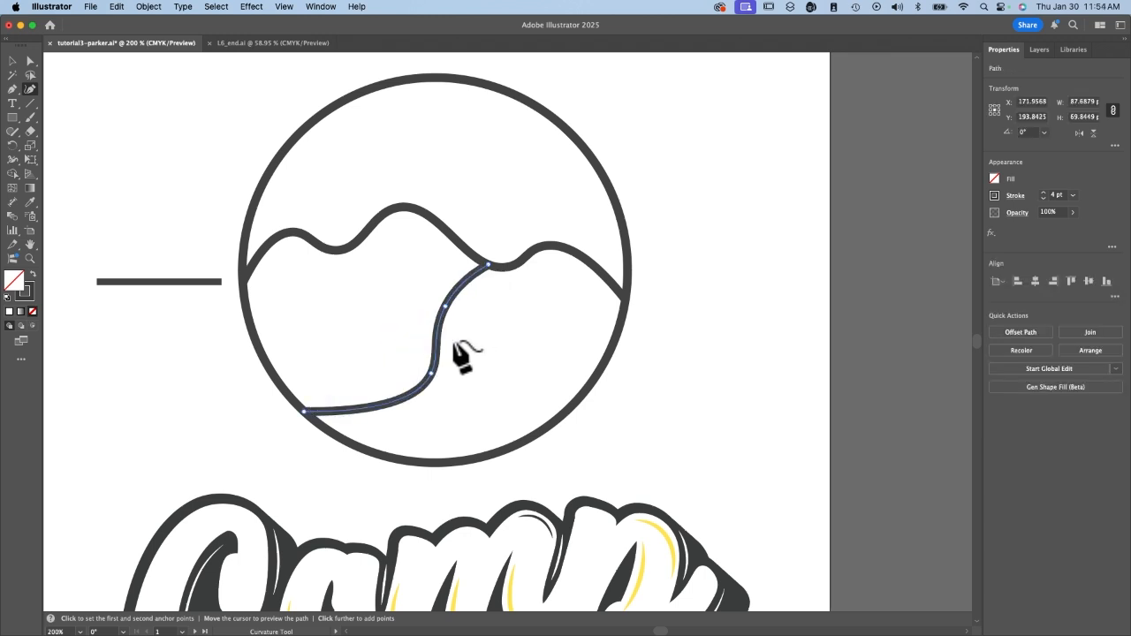
Draw a six-point curve about 36 pt wide and 76 pt high from the valley to the circle's lower-right edge.
left_click(496, 266)
left_click(498, 300)
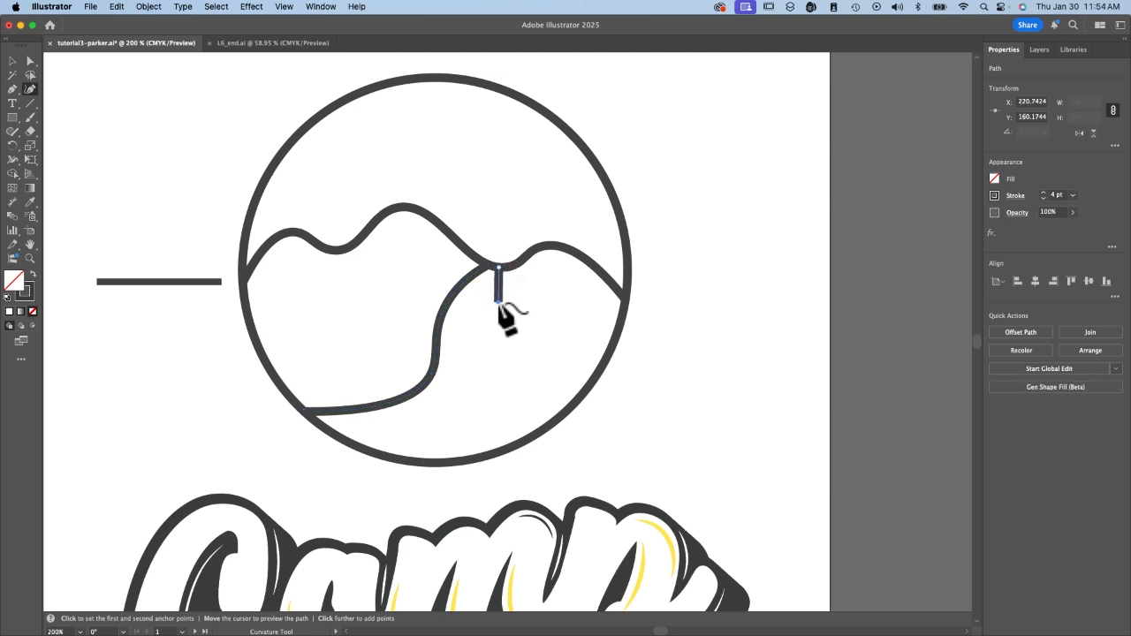
left_click(524, 319)
left_click(570, 341)
left_click(528, 396)
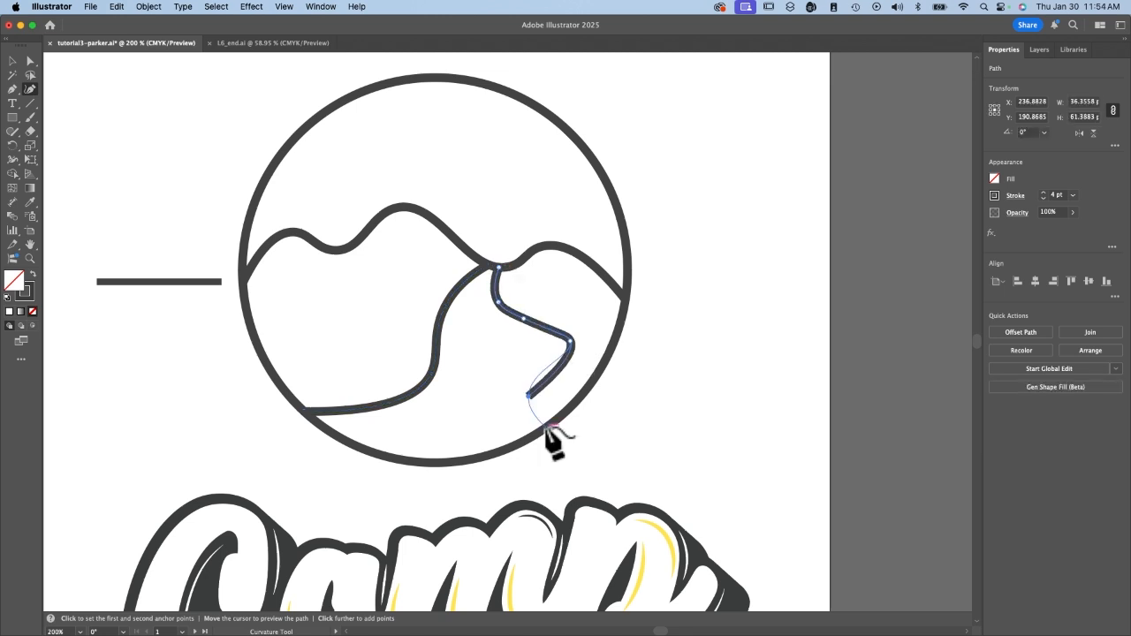
left_click(545, 428)
key("Escape")
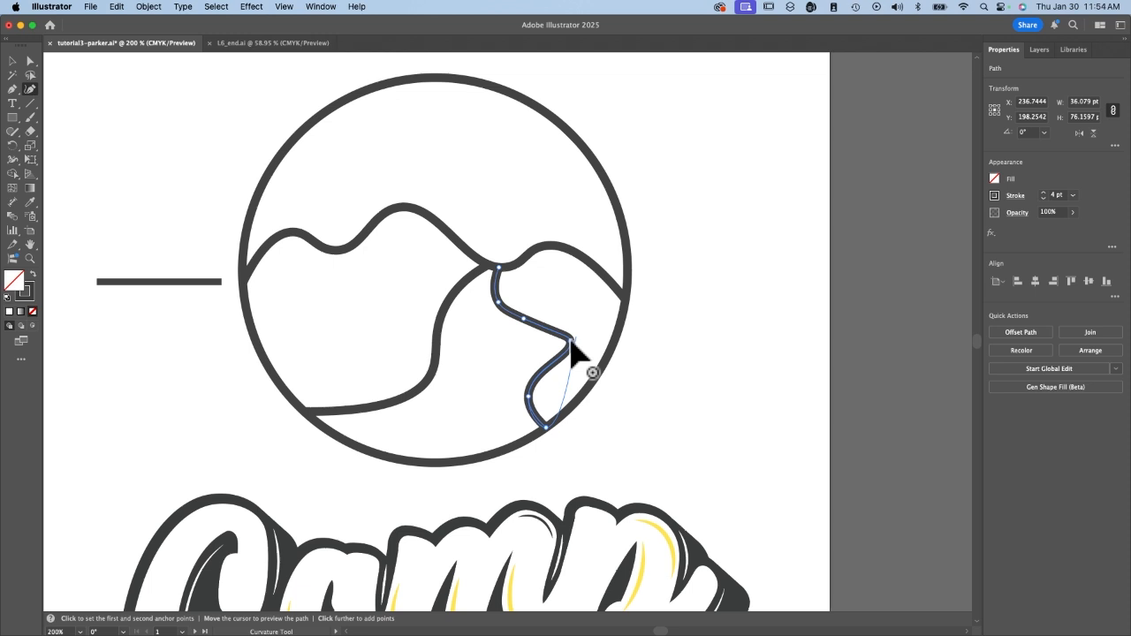
Smooth the right-hand curve by moving its fourth point left, deleting the third and shifting the second left, and undo the stray point.
left_click_drag(570, 341, 478, 353)
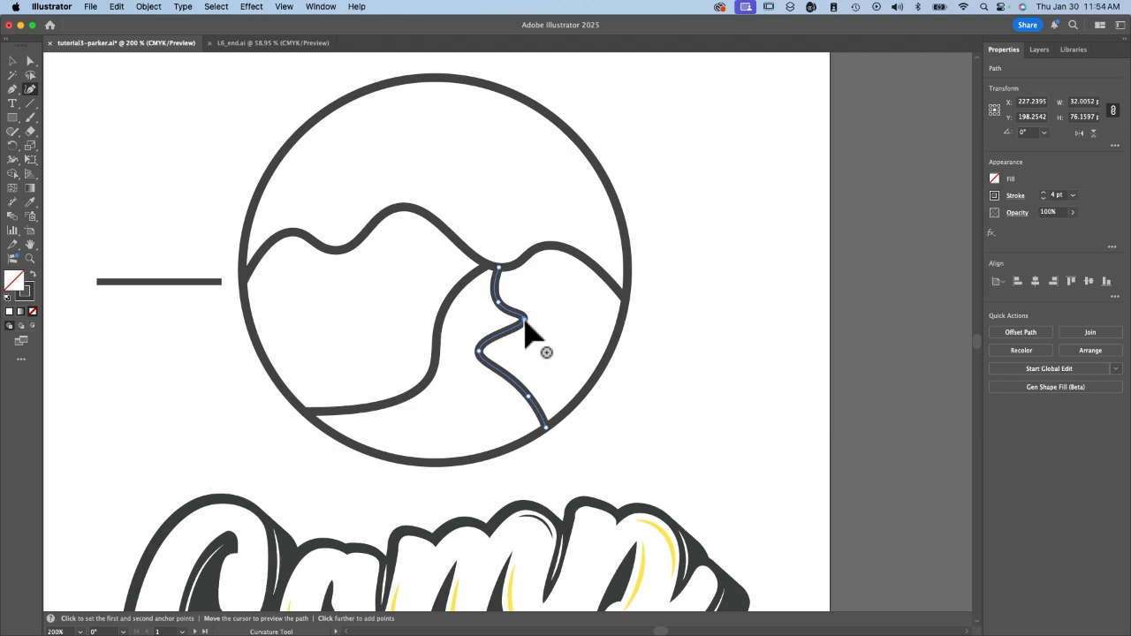
key("Delete")
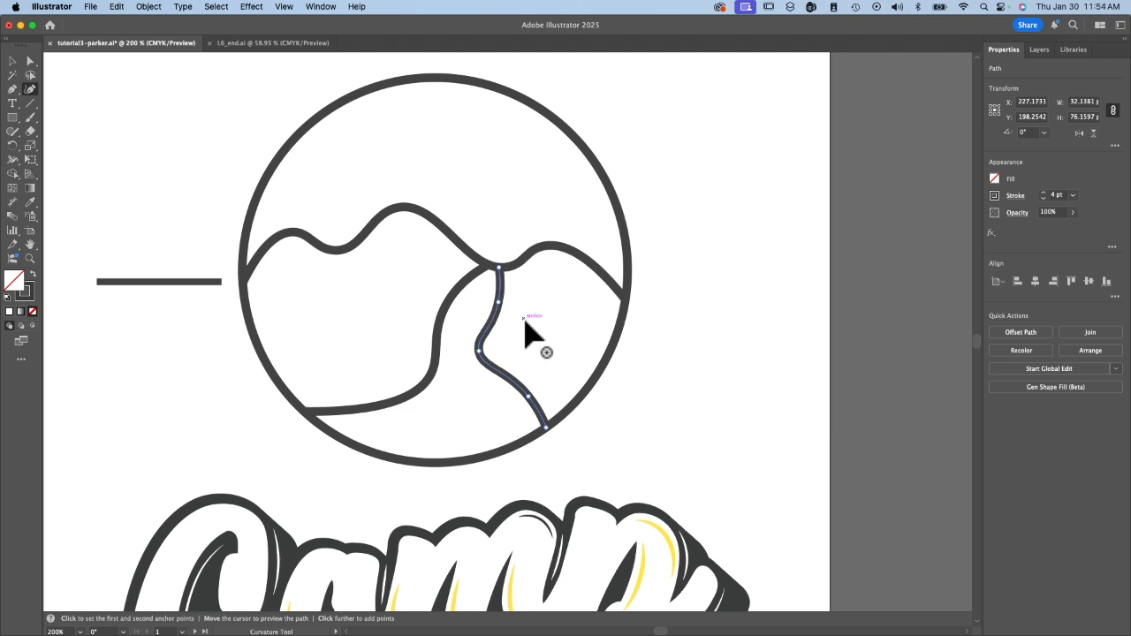
left_click_drag(498, 302, 484, 302)
key("Escape")
left_click(757, 373)
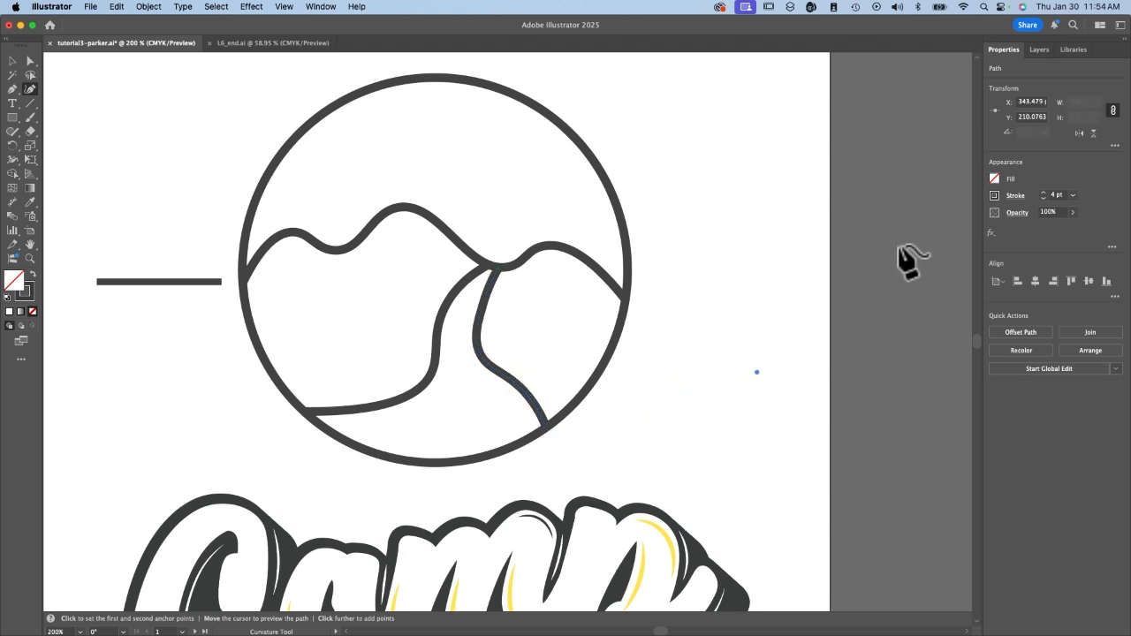
key("super+z")
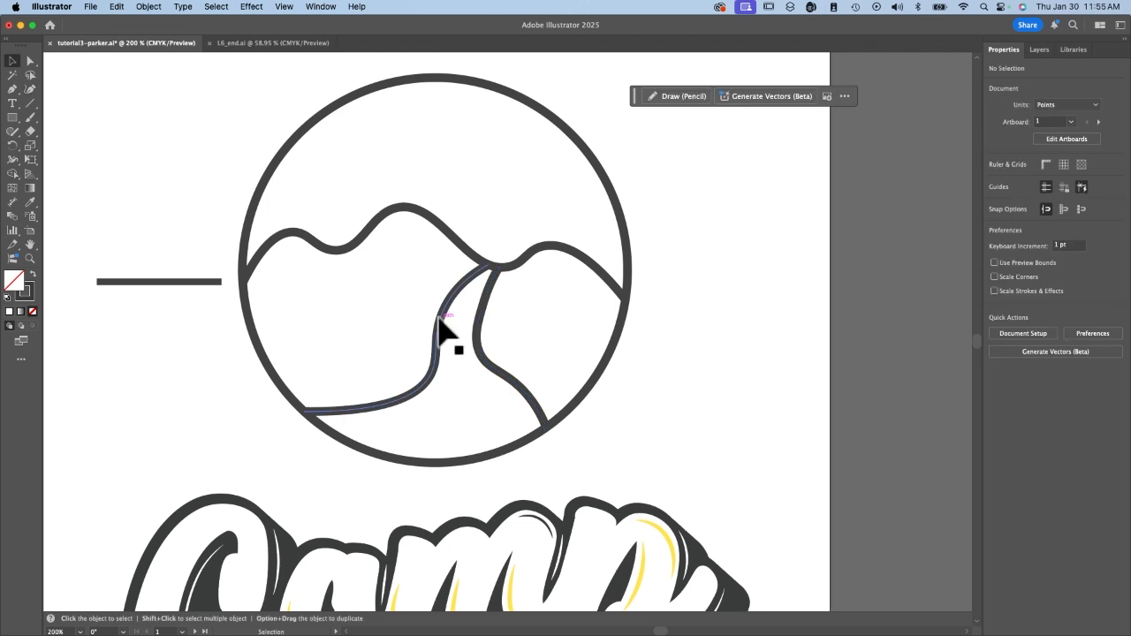
With the Direct Selection tool, move the lower bend point of the left path curve slightly down and to the right.
left_click(439, 320)
left_click(513, 377)
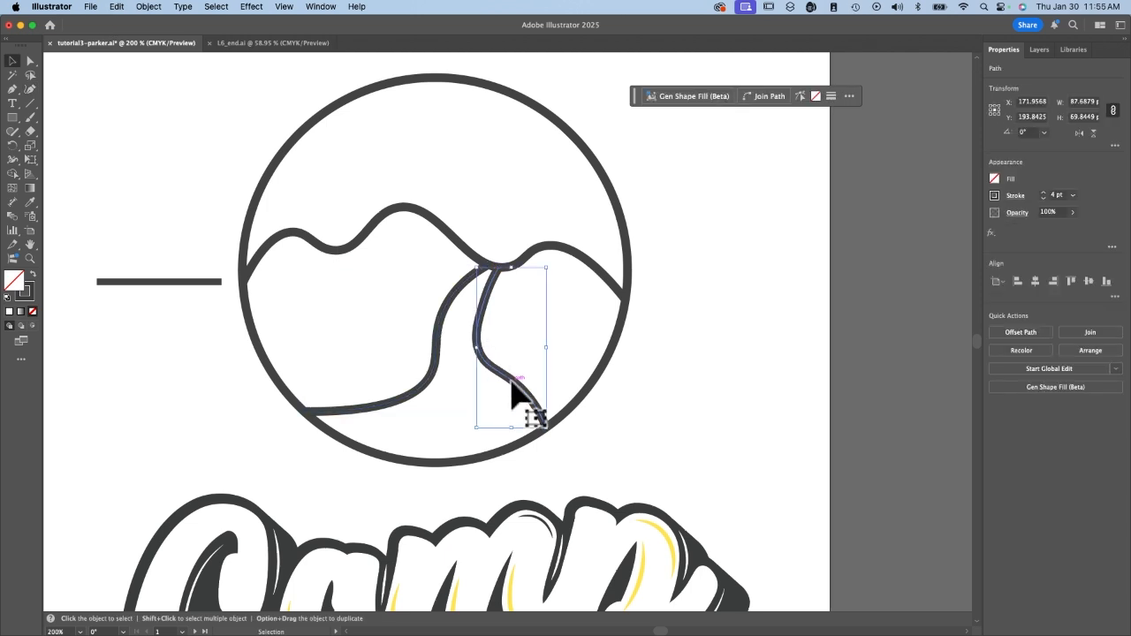
left_click(435, 381)
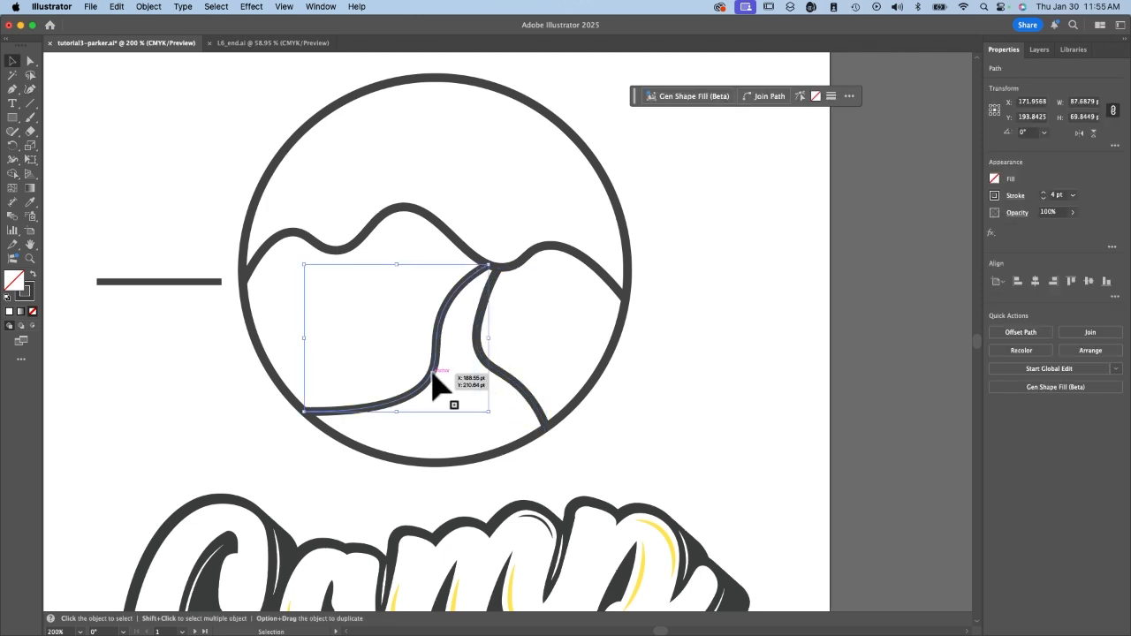
left_click(30, 61)
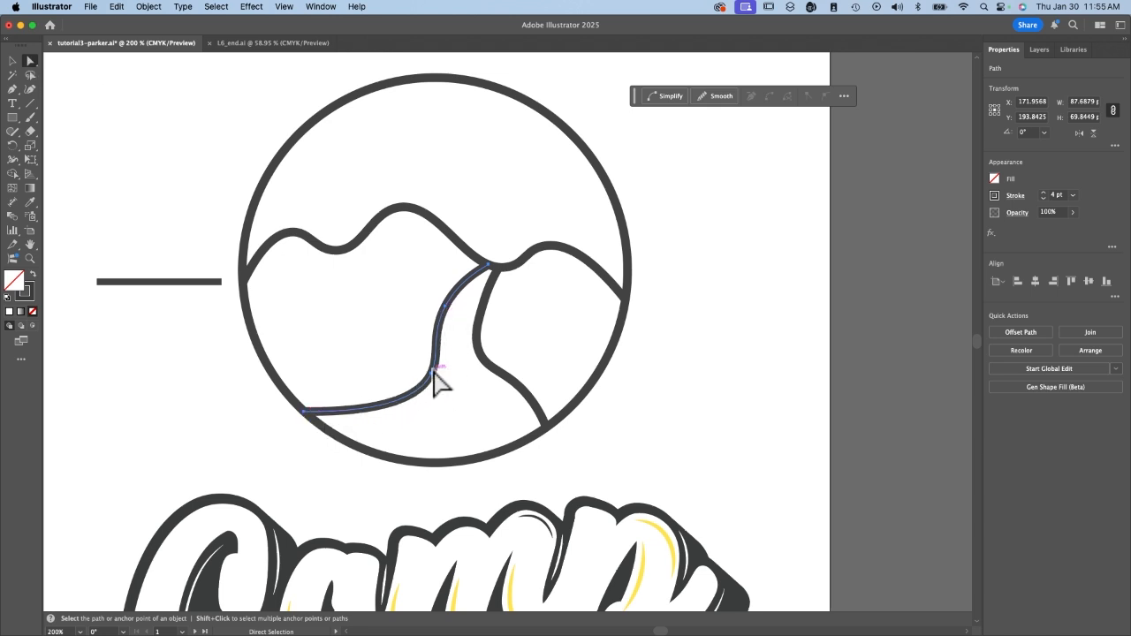
mouse_move(434, 386)
left_mouse_down()
mouse_move(445, 387)
mouse_move(421, 387)
mouse_move(451, 389)
mouse_move(436, 384)
mouse_move(446, 373)
mouse_move(416, 360)
mouse_move(490, 424)
mouse_move(365, 380)
mouse_move(436, 401)
mouse_move(463, 385)
mouse_move(445, 396)
left_mouse_up()
left_click(851, 311)
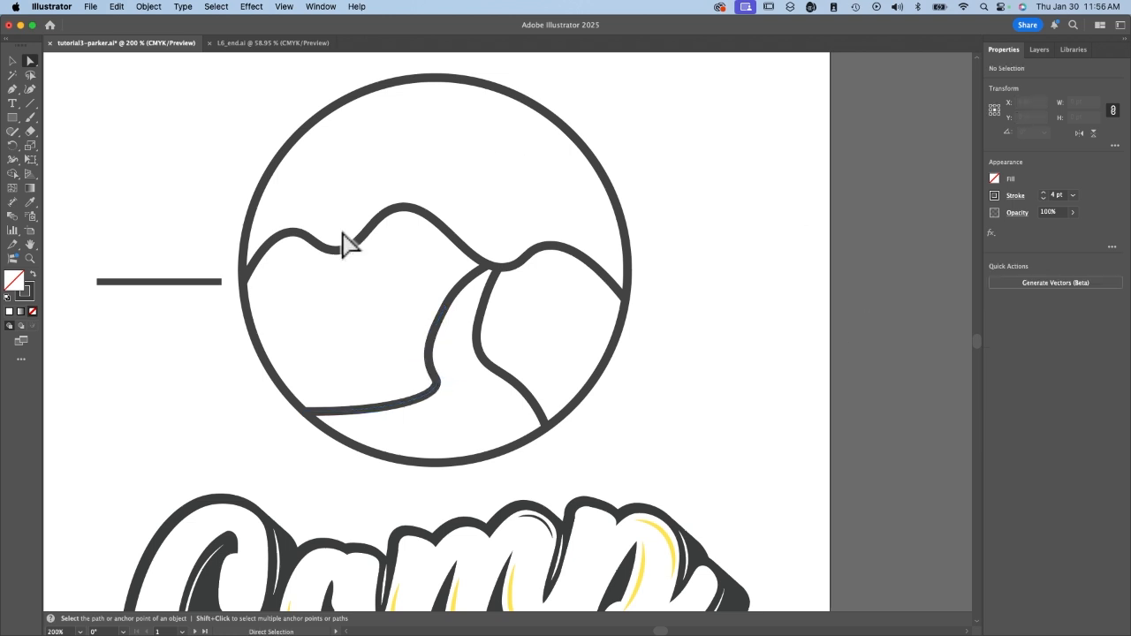
With the Curvature tool, draw a five-point, two-peak curve about 122 pt wide and 61 pt high above the hills.
left_click(31, 90)
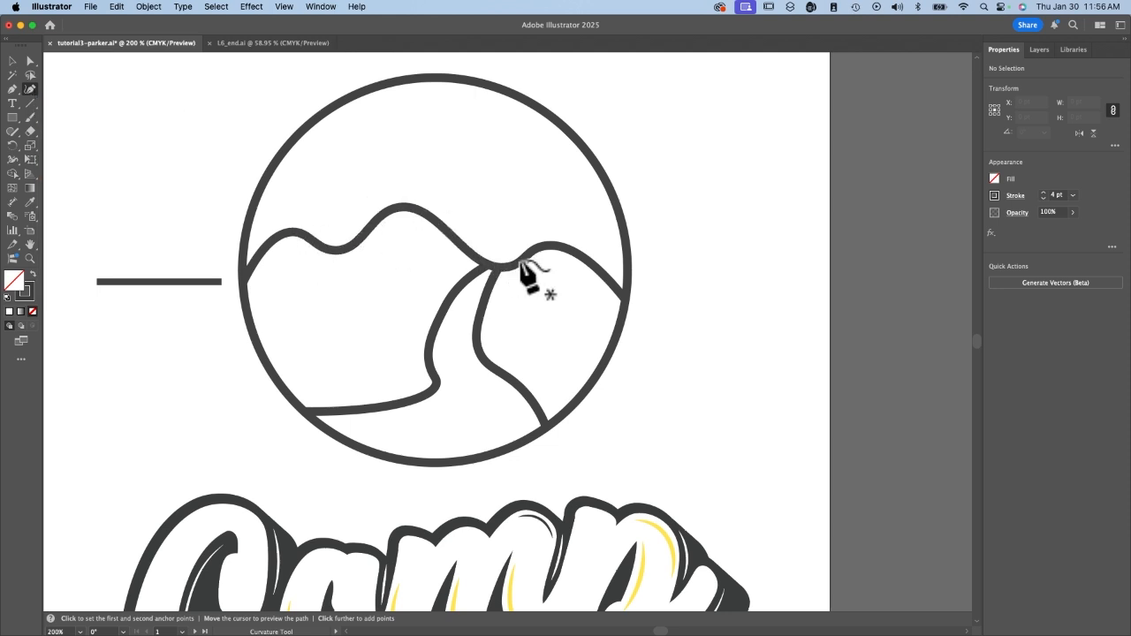
left_click(327, 248)
left_click(399, 130)
left_click(459, 195)
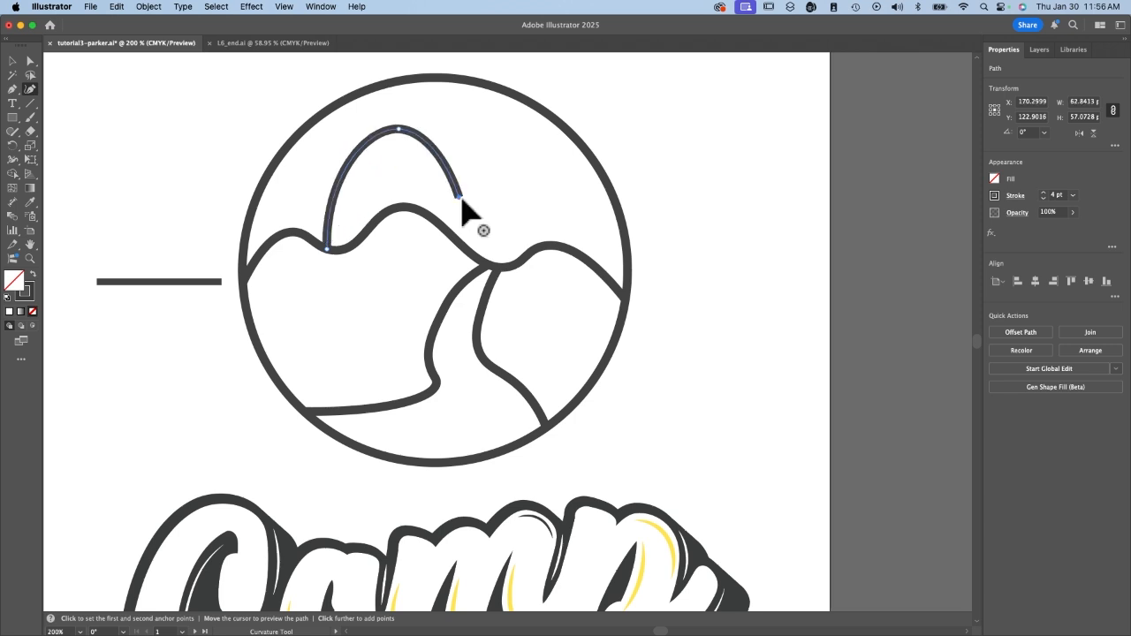
left_click(518, 134)
left_click(583, 257)
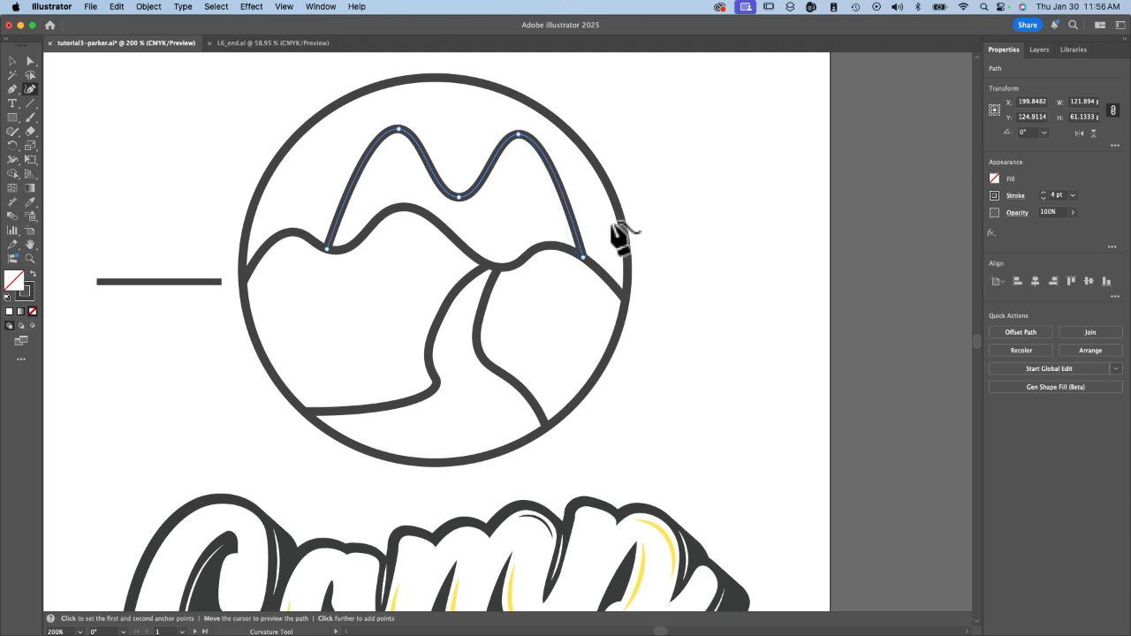
Convert the two peak points and the valley point between them into corner points.
double_click(519, 135)
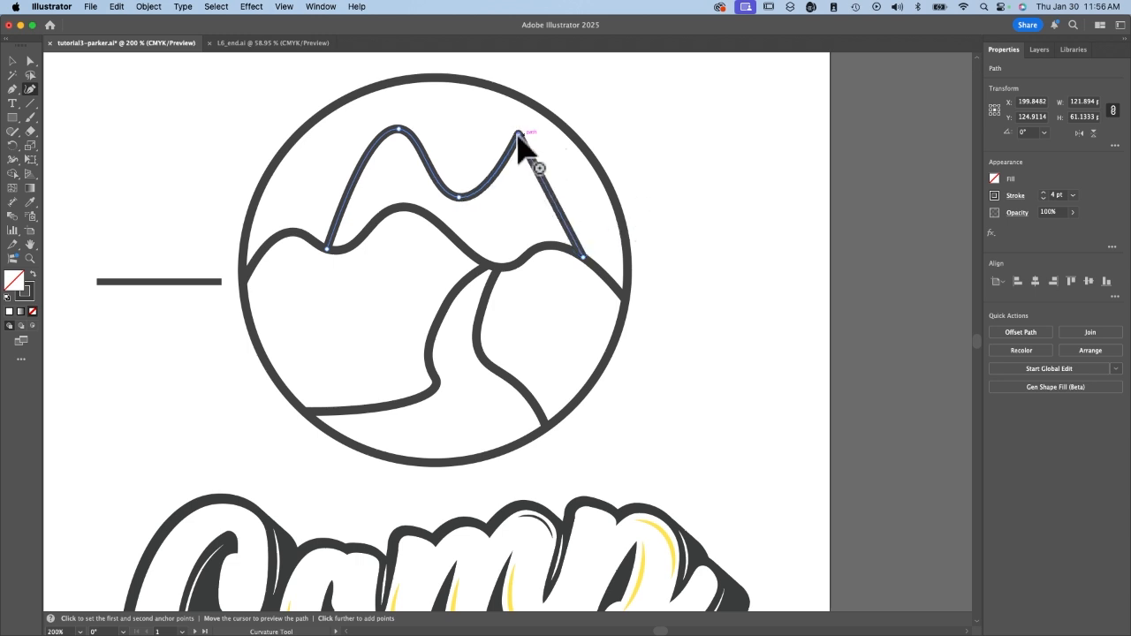
double_click(399, 131)
double_click(459, 197)
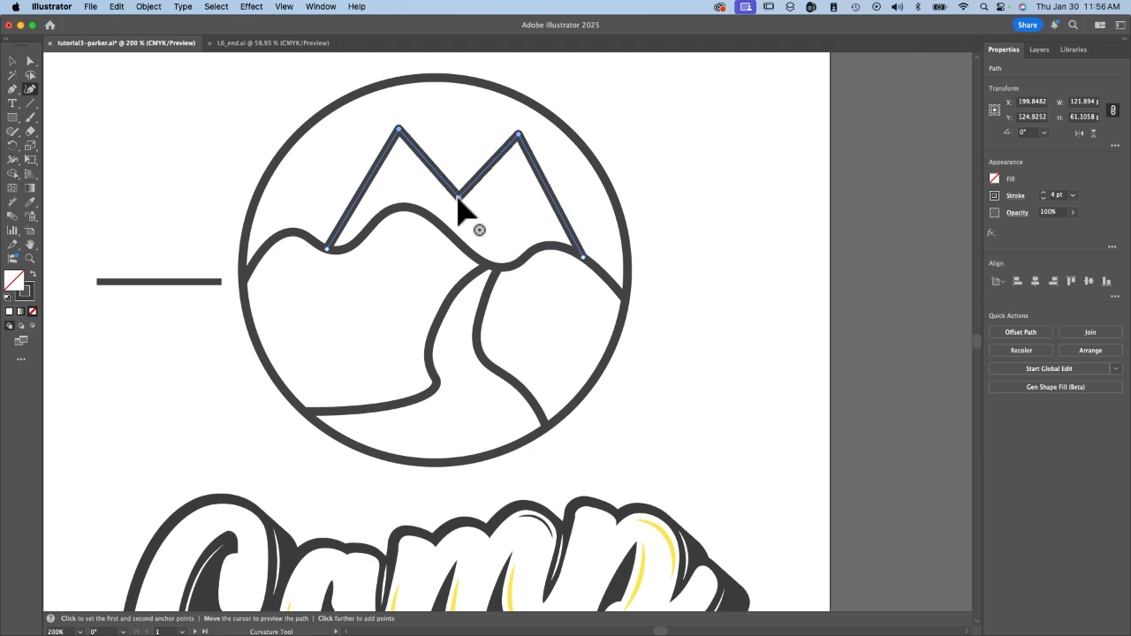
Extend the mountain line's left end with a third peak to the circle's left edge, using corner points and a raised valley.
left_click(327, 250)
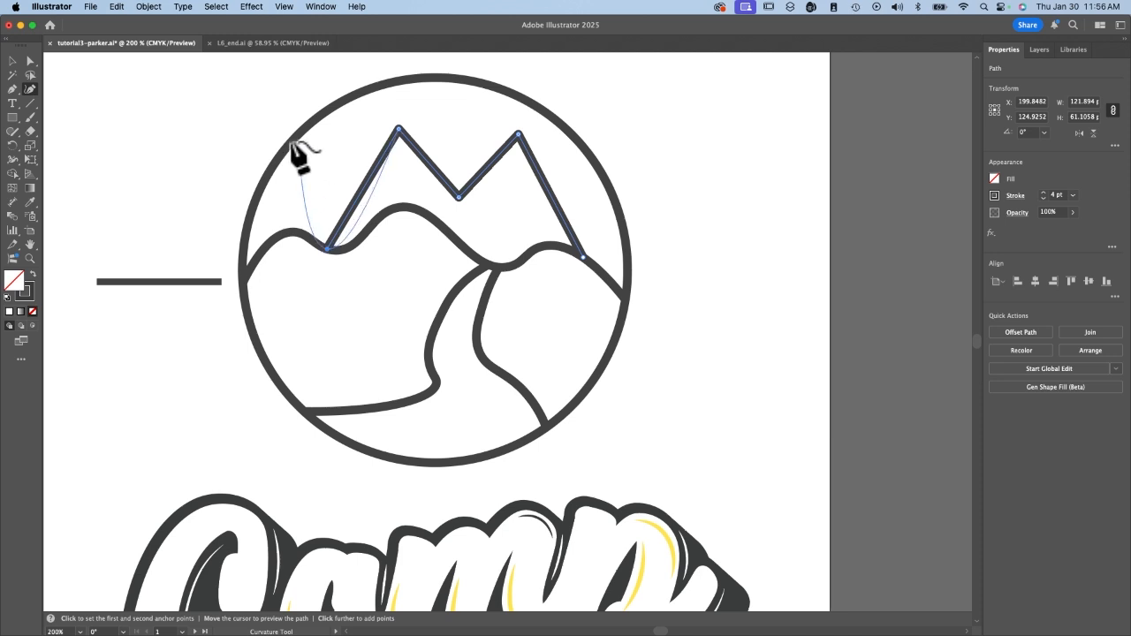
left_click(308, 168)
left_click(248, 253)
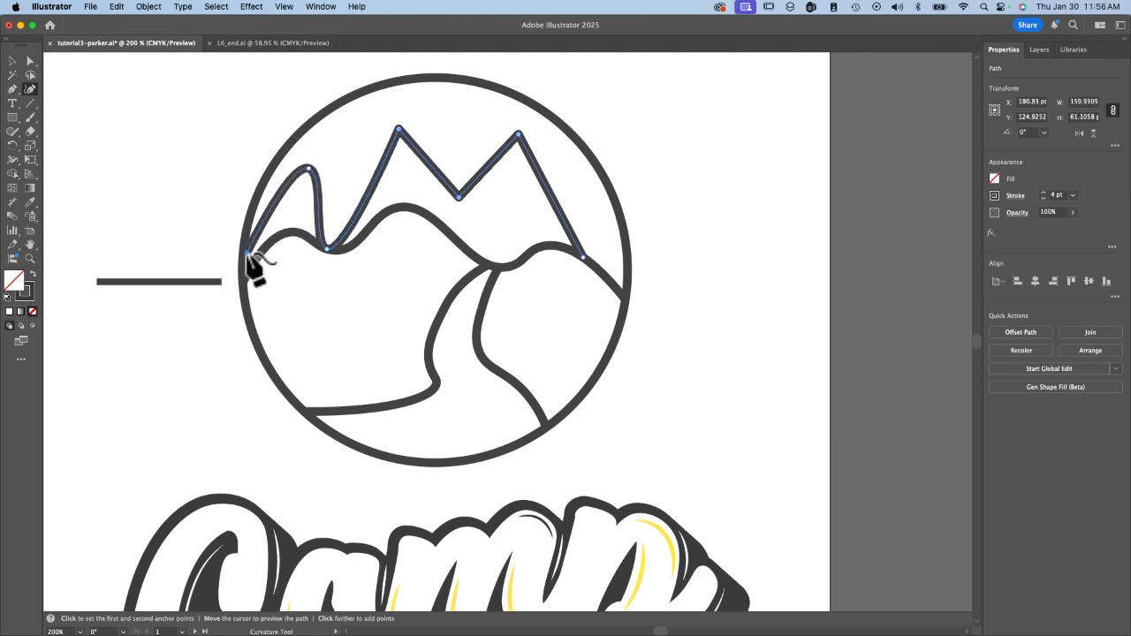
double_click(309, 168)
double_click(327, 249)
left_click_drag(327, 249, 348, 213)
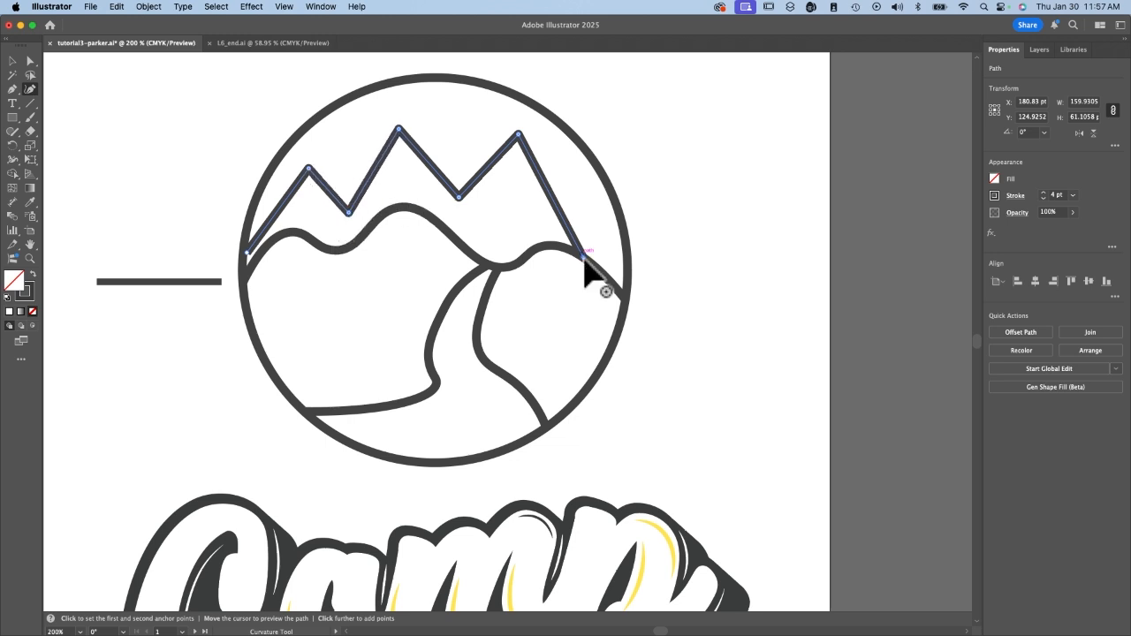
Move the mountain line's ends toward the circle's edges, making it about 173 pt wide and 71 pt high, and deselect it.
left_click_drag(584, 258, 624, 294)
key("Escape")
left_click(888, 206)
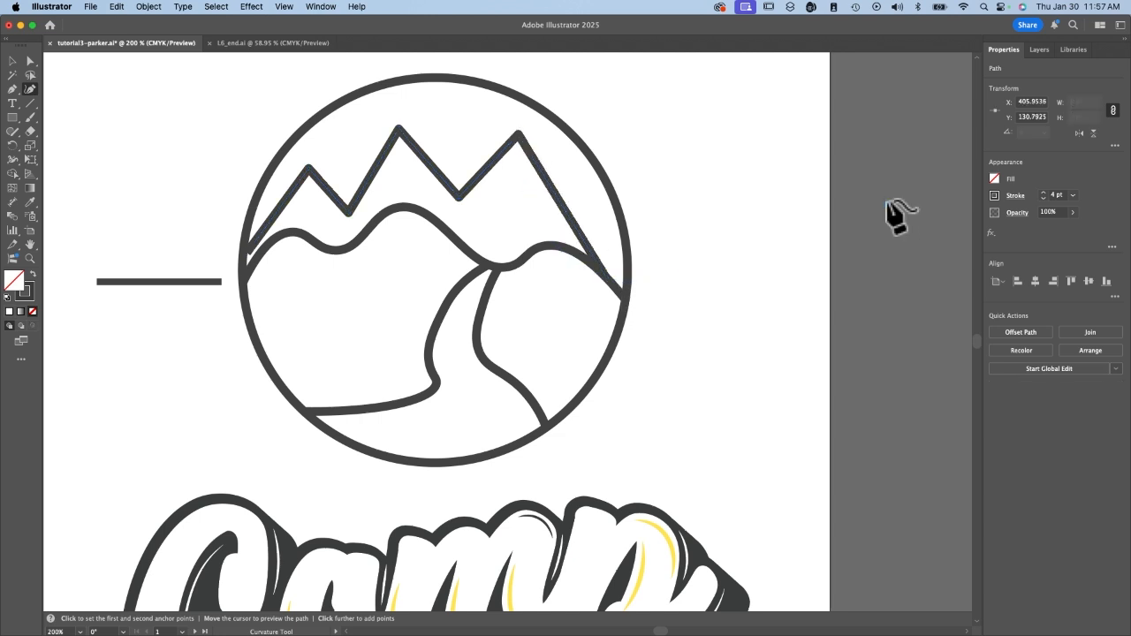
left_click(242, 250)
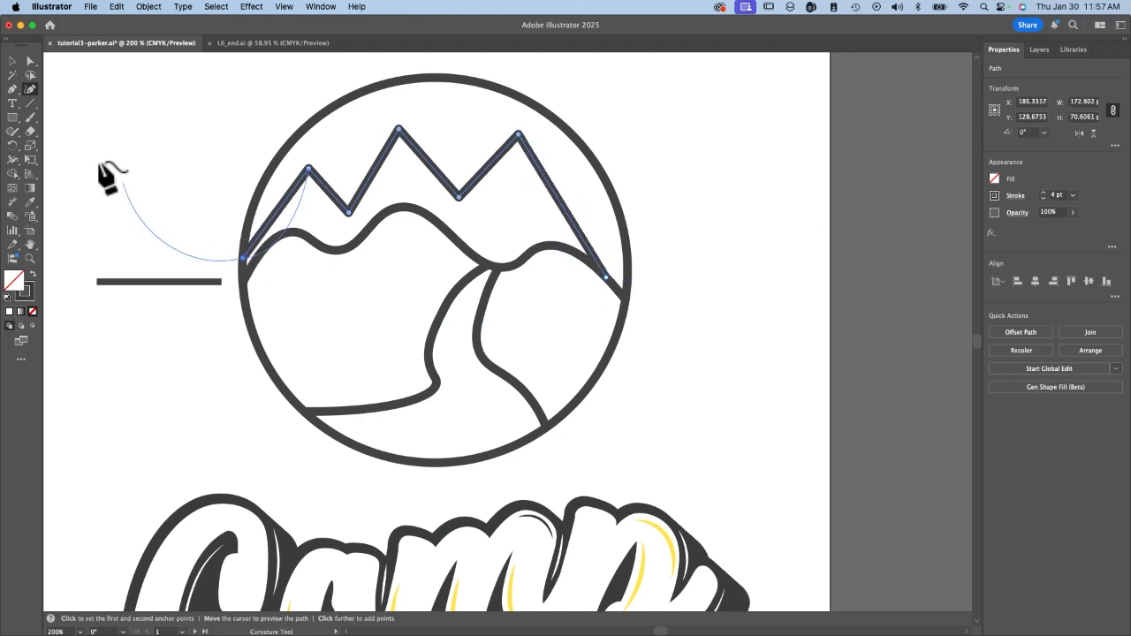
key("Escape")
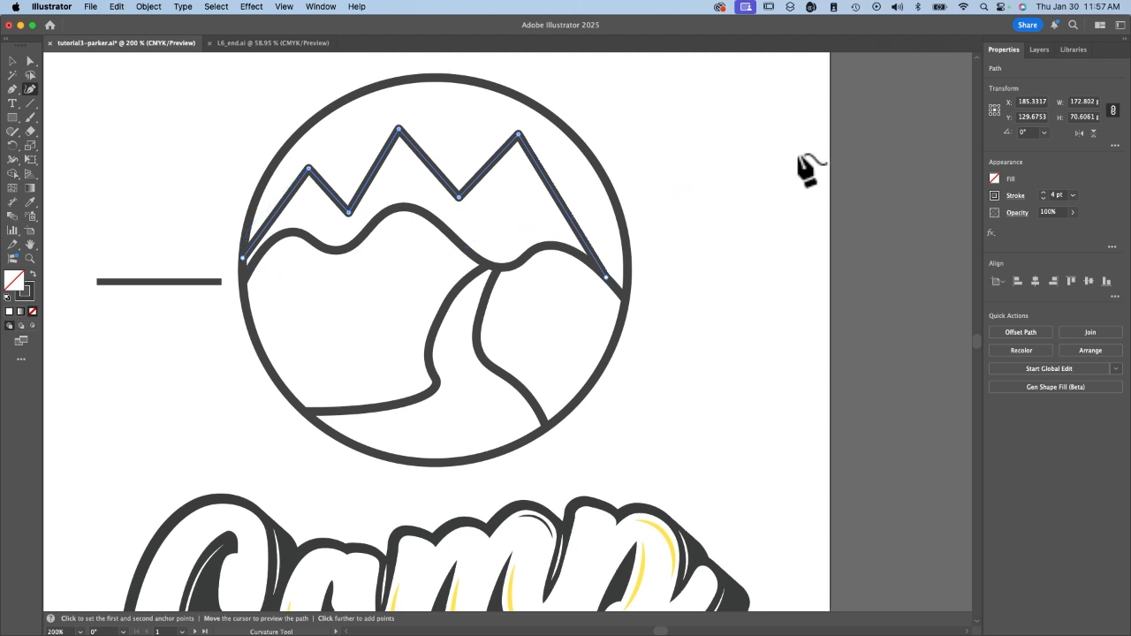
key("v")
left_click(871, 190)
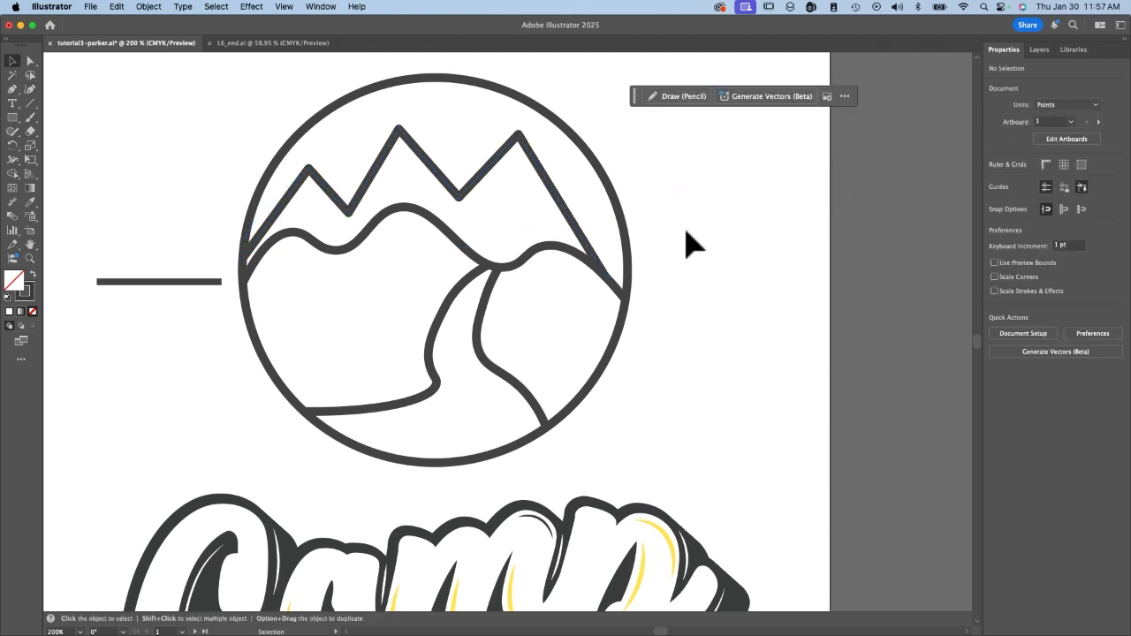
Adjust the mountain line's left end point slightly inward and nudge the whole line 7 pt to the right.
key("a")
left_click(273, 245)
left_click_drag(250, 256, 253, 256)
key("super+z")
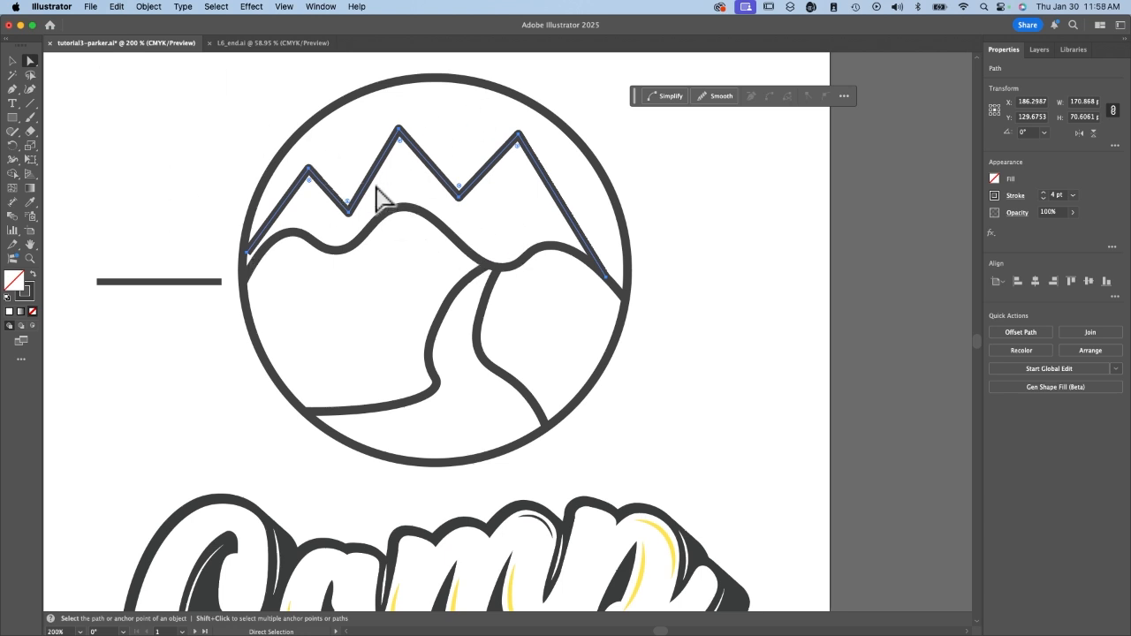
key("v")
key("shift+Right")
key("Left")
key("Left")
key("Left")
key("Left")
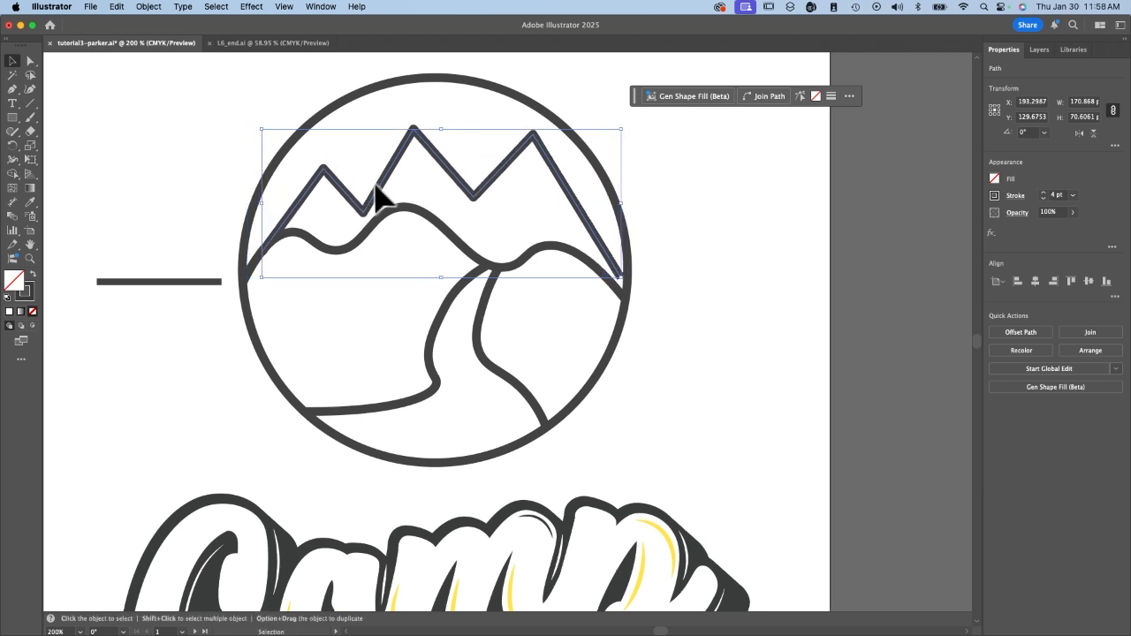
With the Direct Selection tool, move the mountain line's right and left end points to where the hill line meets the circle.
left_click(31, 61)
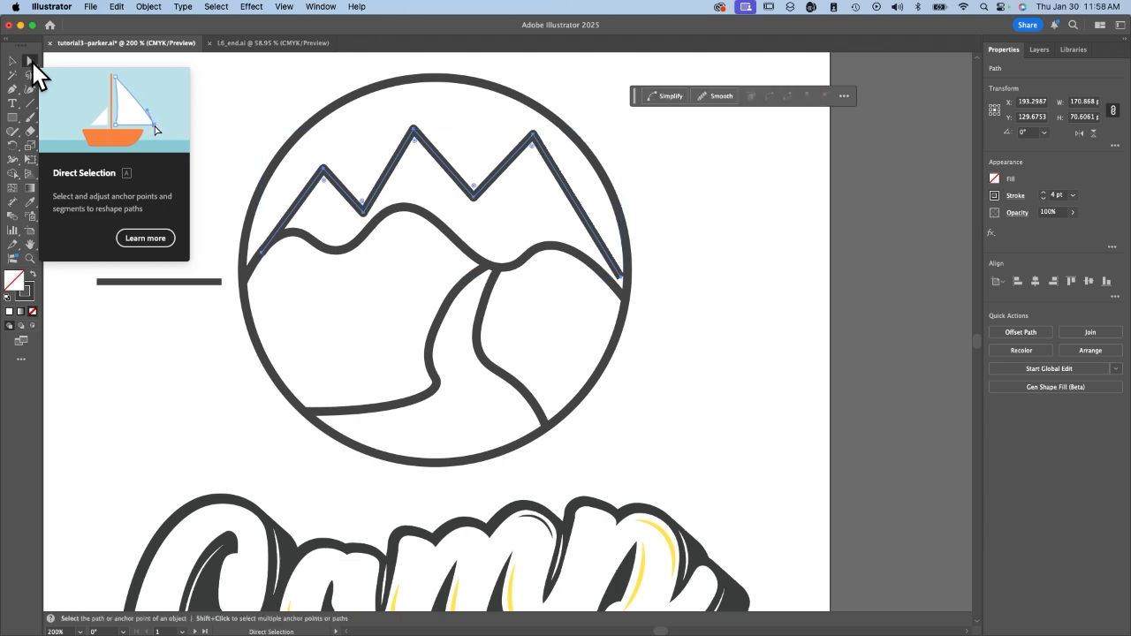
left_click(623, 279)
left_click_drag(622, 281, 622, 296)
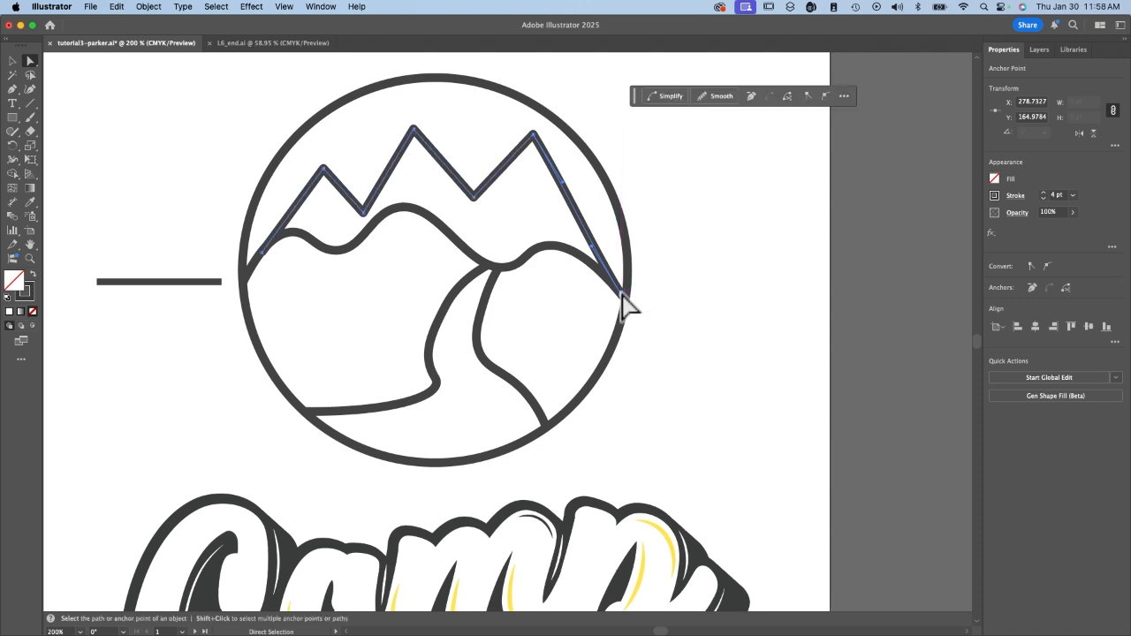
mouse_move(263, 253)
left_mouse_down()
mouse_move(248, 248)
mouse_move(259, 256)
mouse_move(250, 269)
left_mouse_up()
left_click(306, 282)
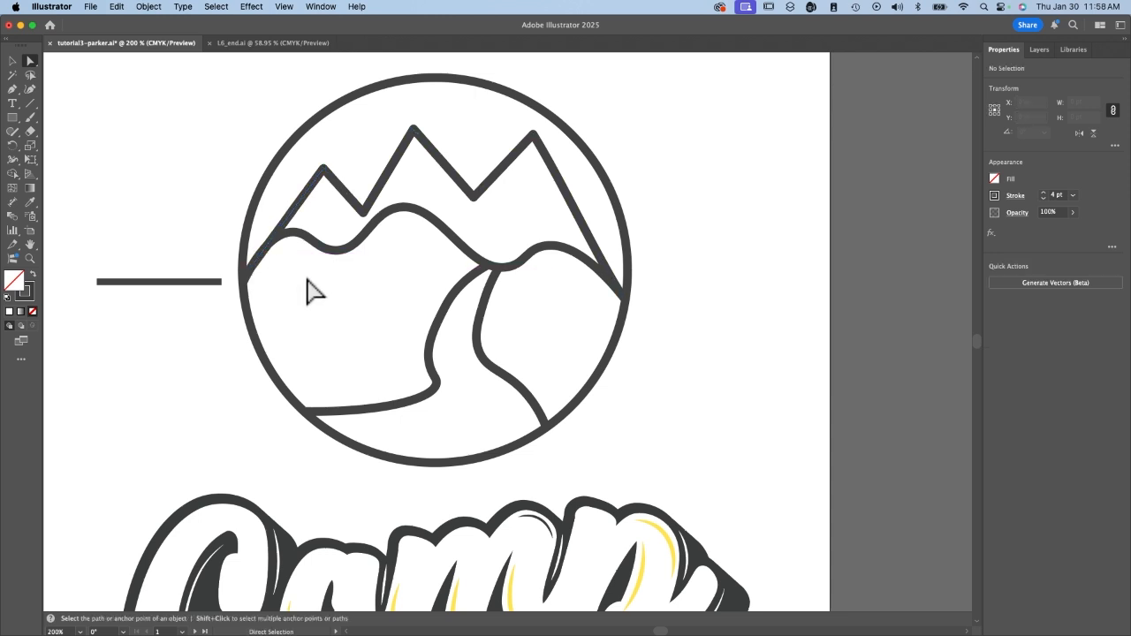
left_click(297, 199)
key("v")
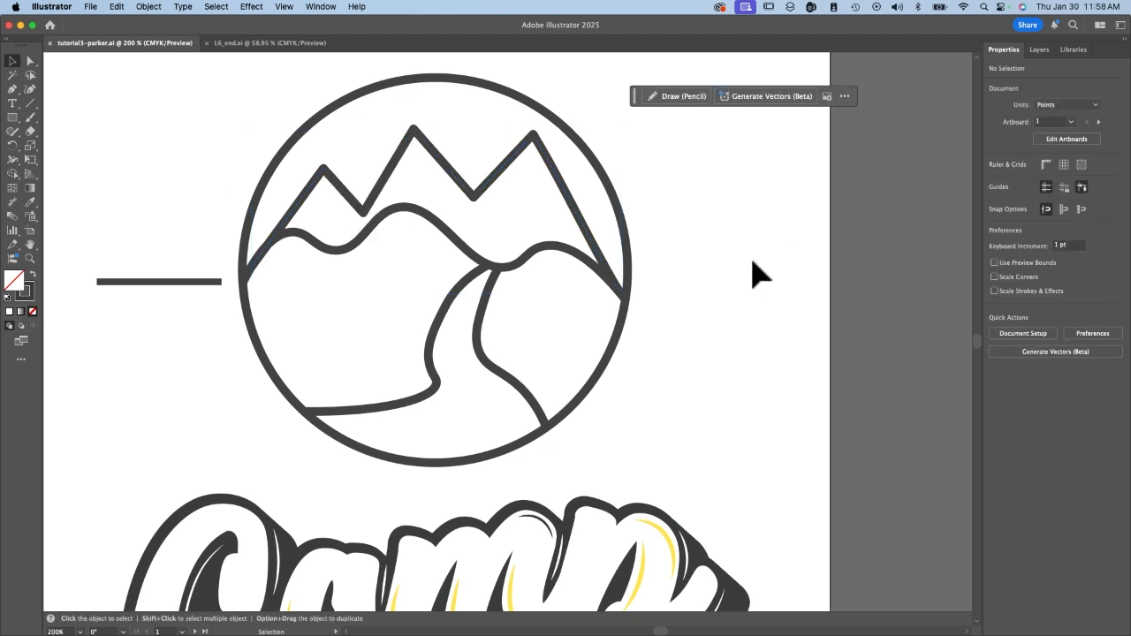
Examine the finished Camp logo and its dashed rays in L6_end.ai, and return to the working document.
key("super+1")
scroll(602, 353, "up", 1)
key("super+grave")
left_click(433, 272)
key("super+equal")
key("super+equal")
key("super+equal")
key("super+shift+a")
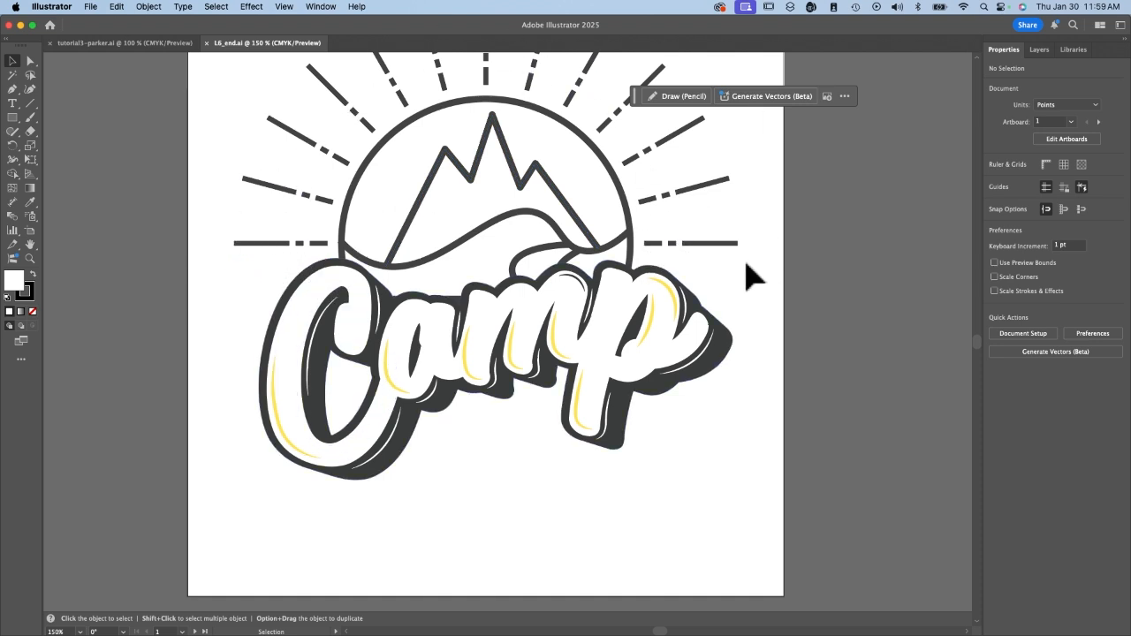
key("ctrl+Tab")
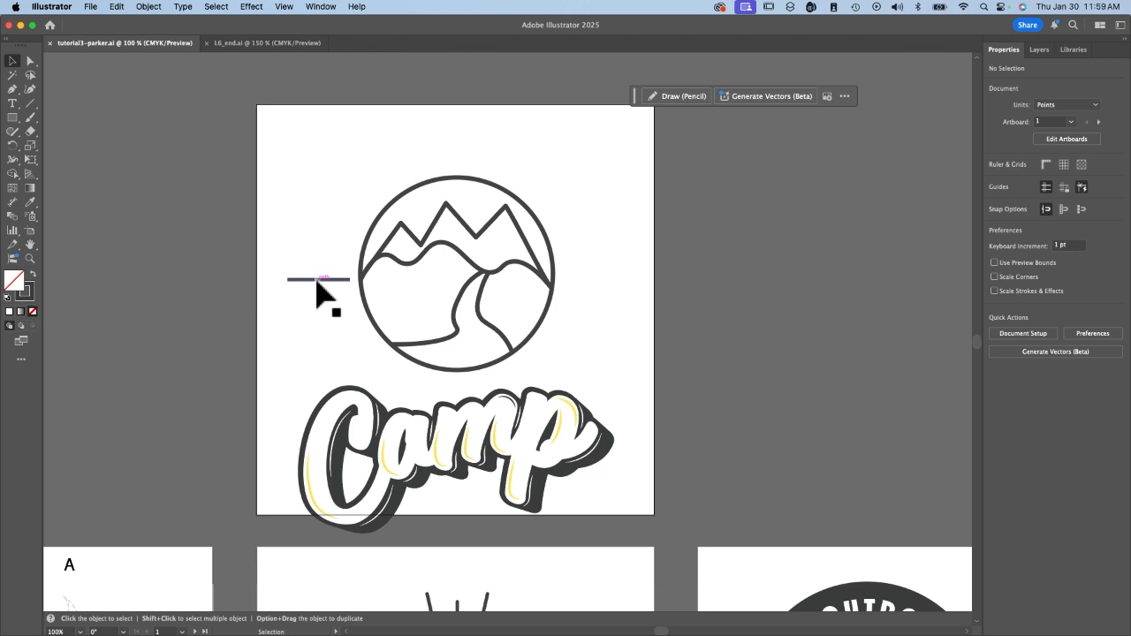
Give the horizontal line beside the circle a dashed stroke with 35 pt dash, 4 pt gap, 5 pt dash and 4 pt gap.
left_click(317, 281)
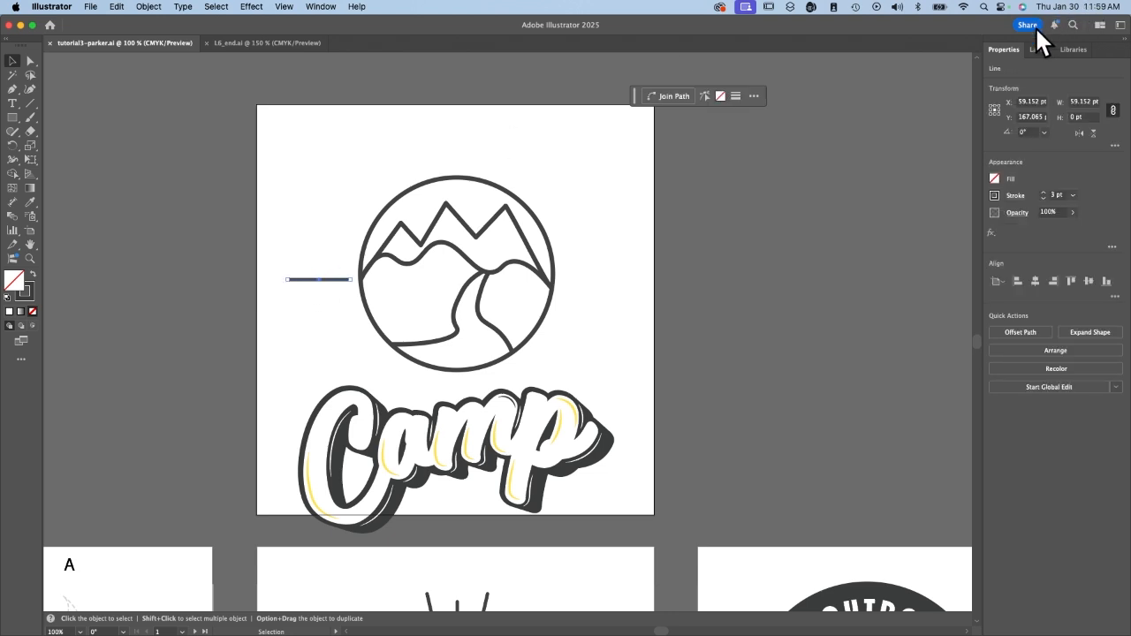
left_click(1015, 197)
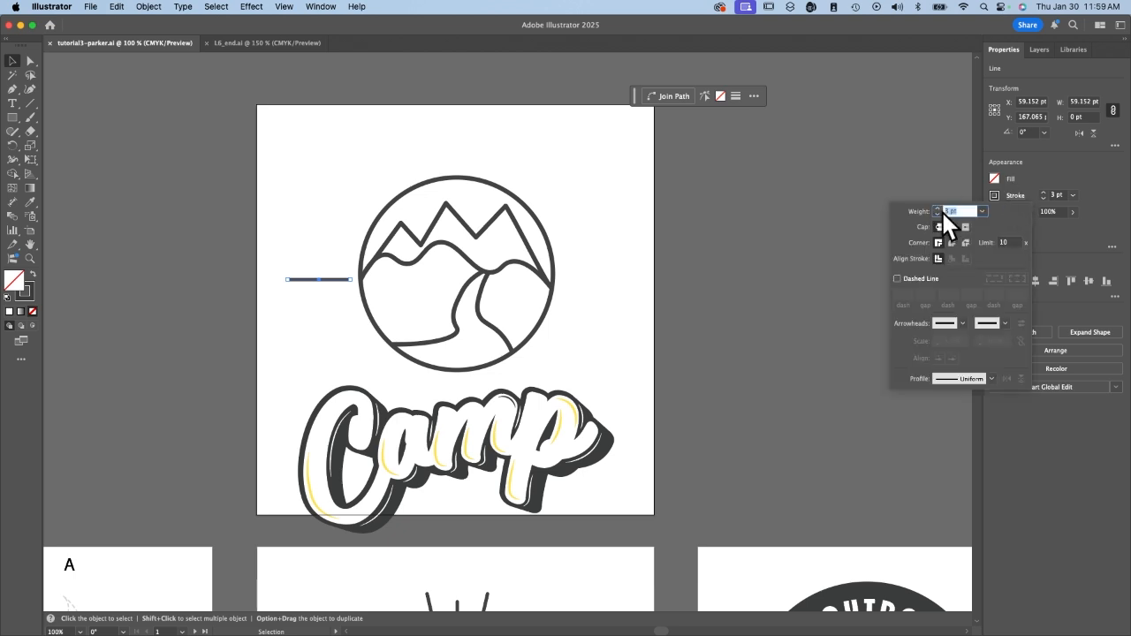
left_click(897, 279)
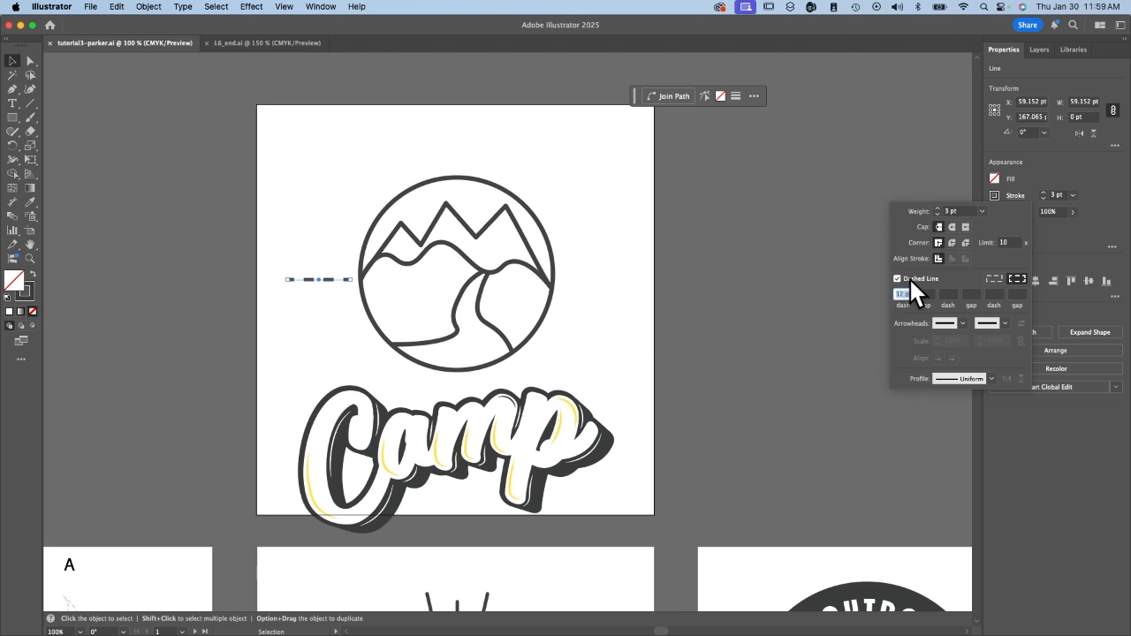
type("35")
key("Tab")
type("4")
key("Tab")
type("5")
key("Tab")
type("4")
key("Tab")
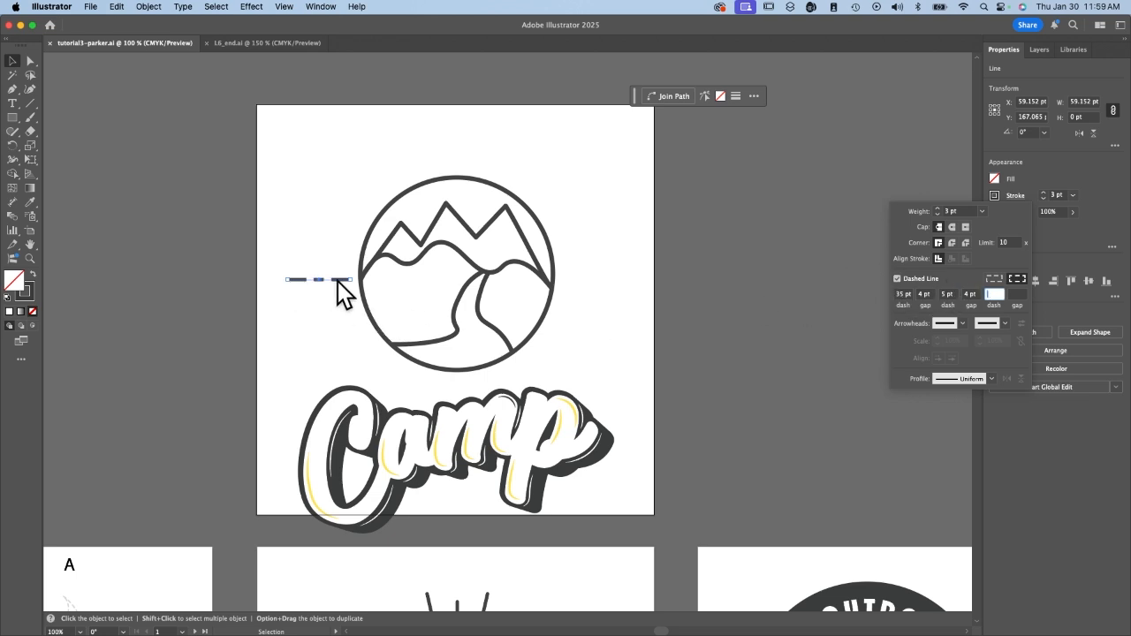
key("Return")
Set the line's dashed stroke to preserve exact dash and gap lengths.
key("super+equal")
key("super+equal")
key("super+equal")
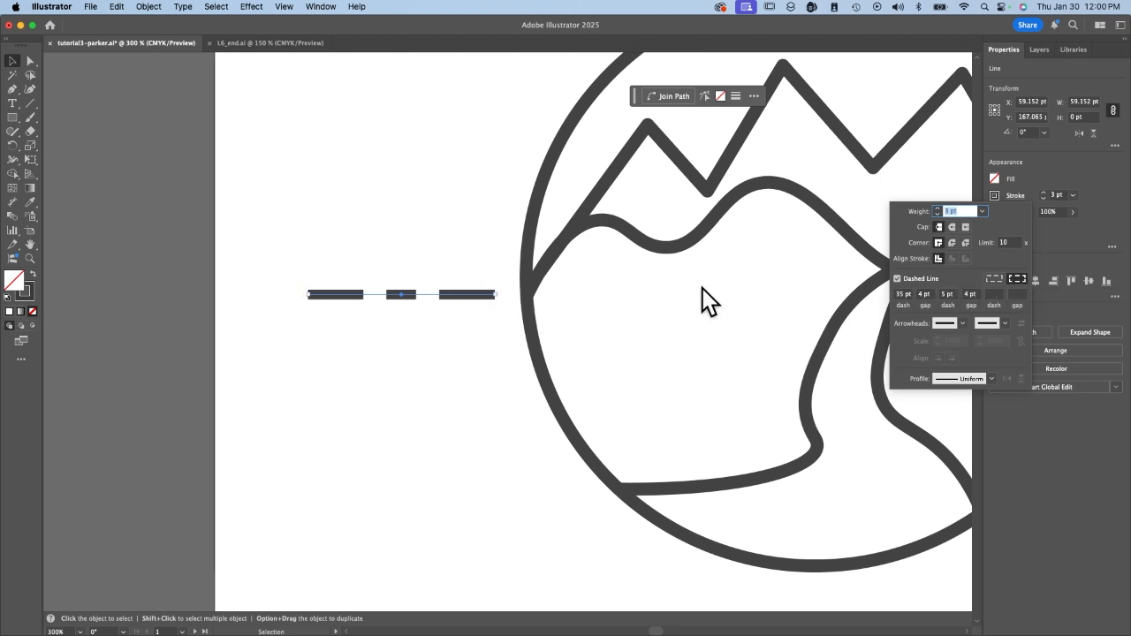
left_click(995, 278)
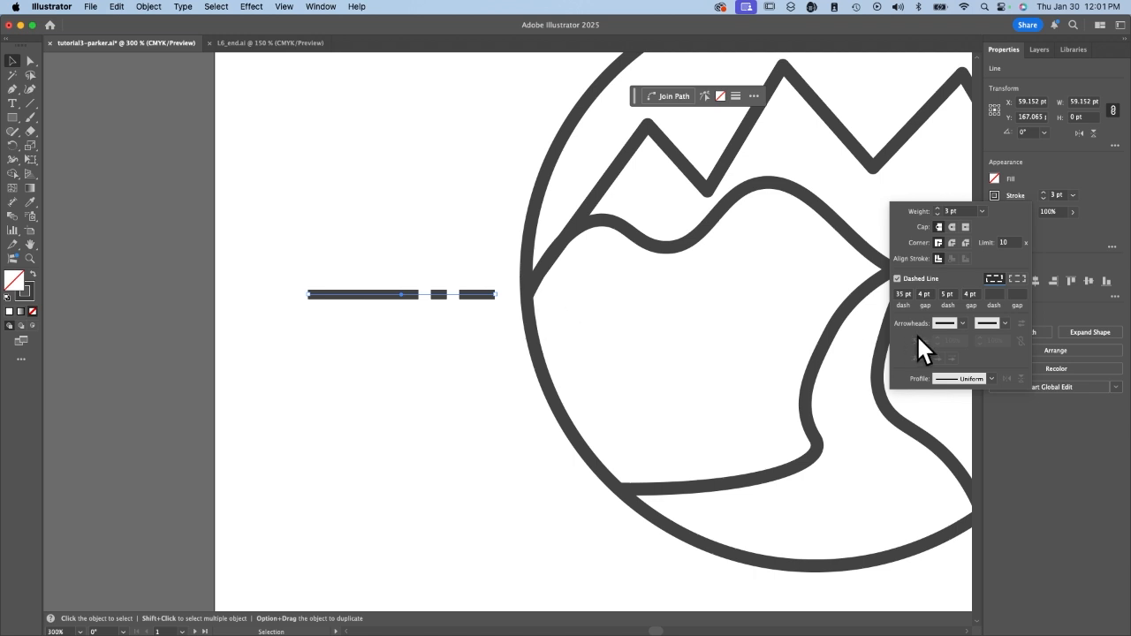
Rotate a copy of the dashed line about 15° clockwise around the circle's center.
key("super+minus")
scroll(688, 340, "right", 6)
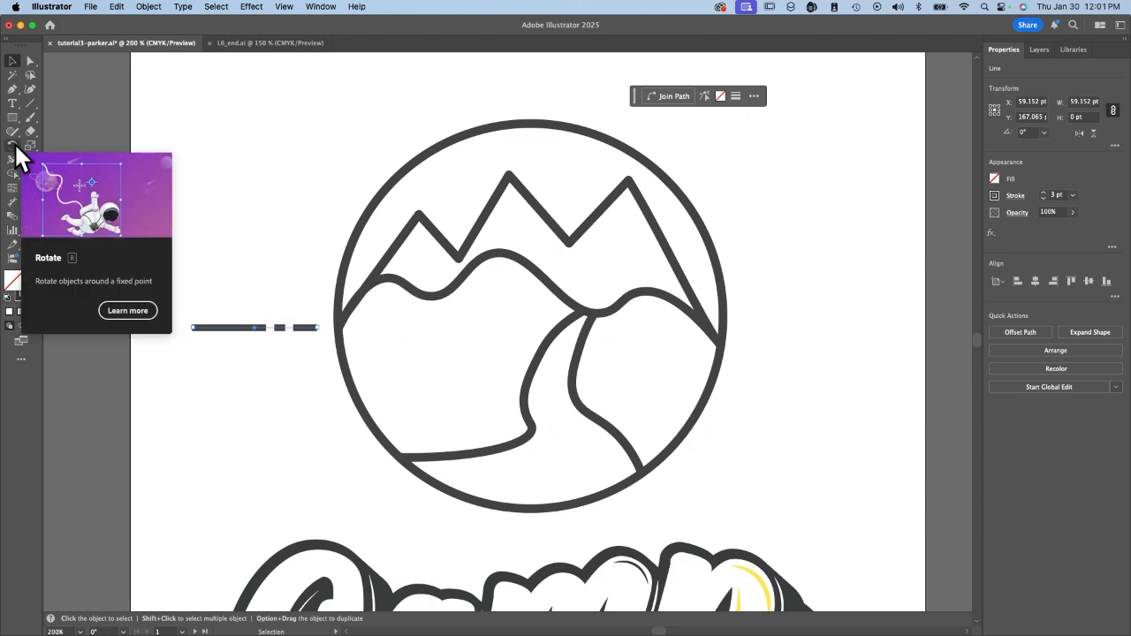
left_click(11, 147)
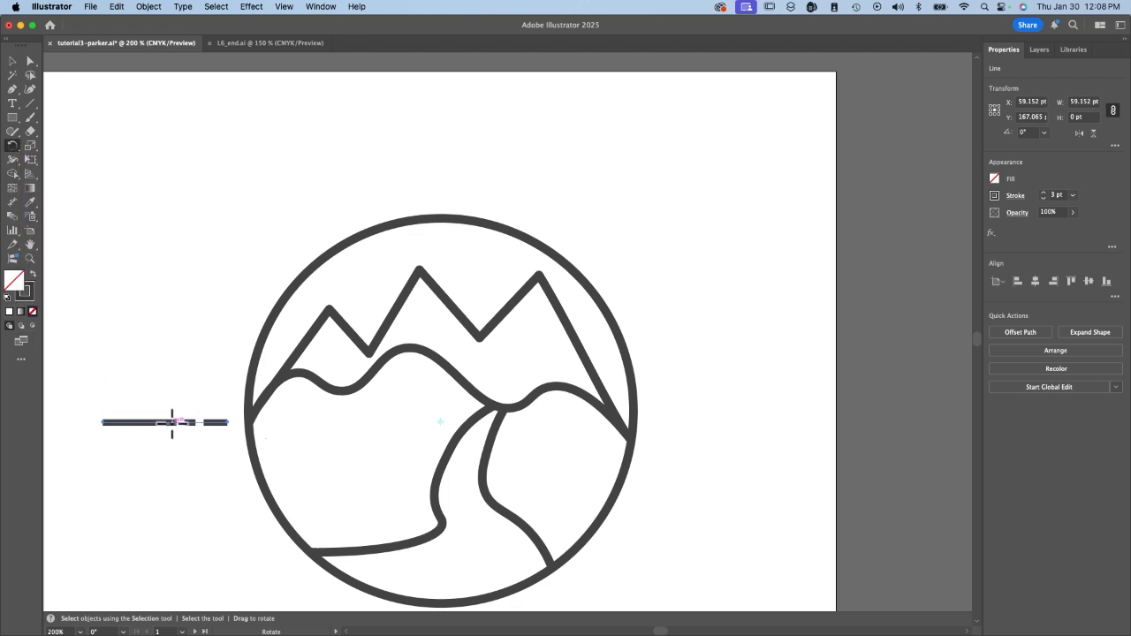
left_click_drag(172, 422, 133, 348)
left_click_drag(130, 341, 129, 341)
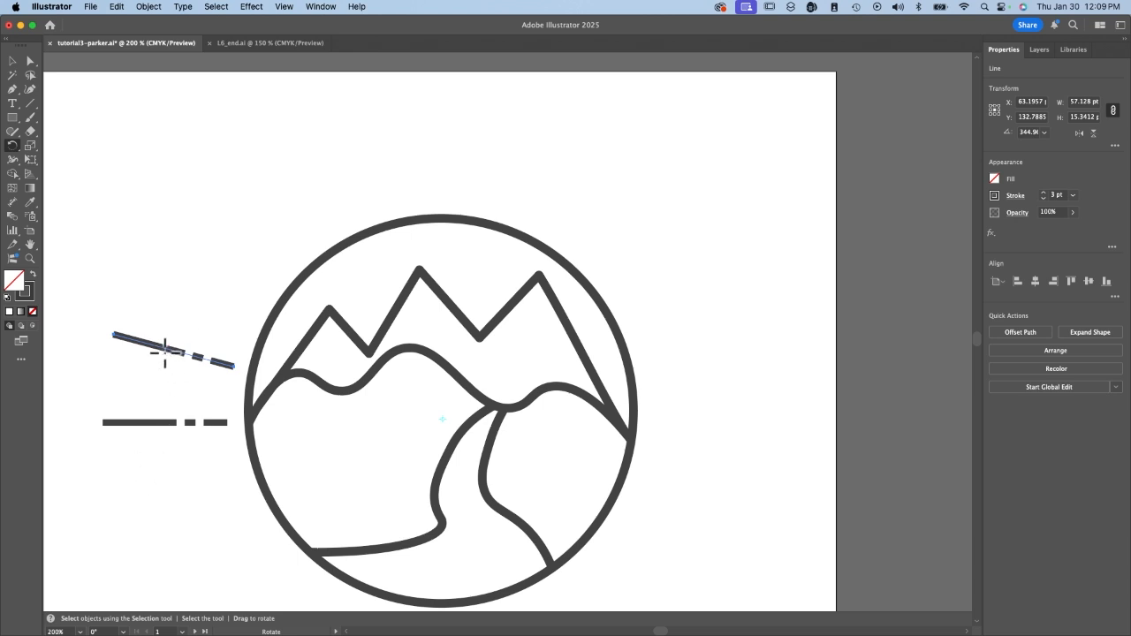
Repeat the rotated copy of the dashed line until the rays reach the opposite side of the circle.
key("v")
key("super+d")
key("super+d")
key("super+d")
key("super+d")
key("super+d")
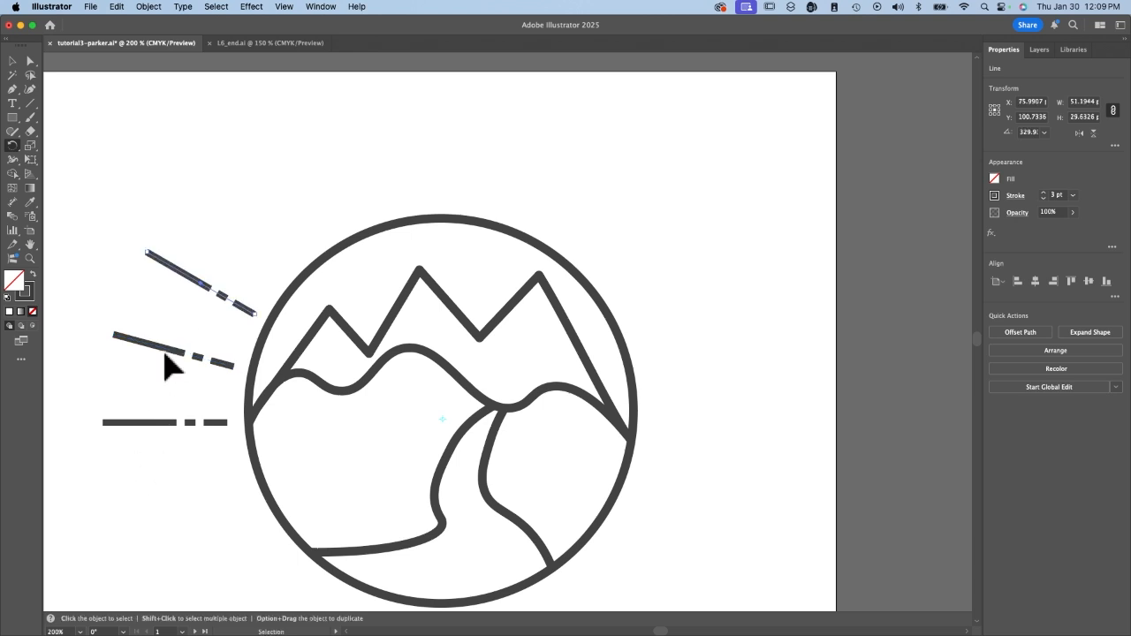
key("super+d")
key("super+d")
key("super+d")
key("super+d")
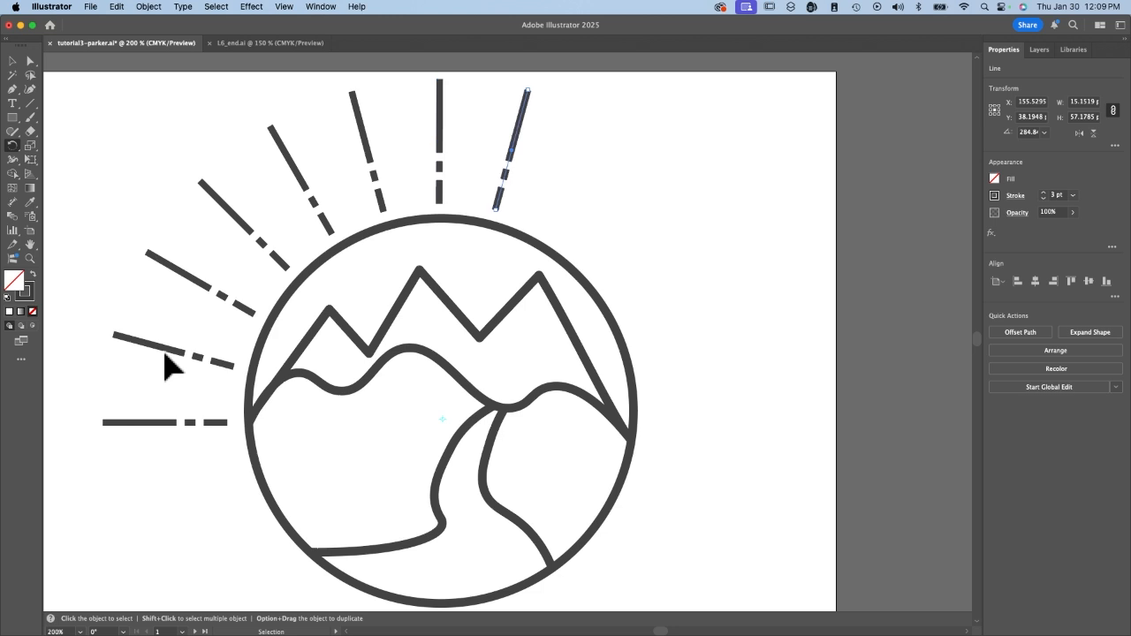
key("super+d")
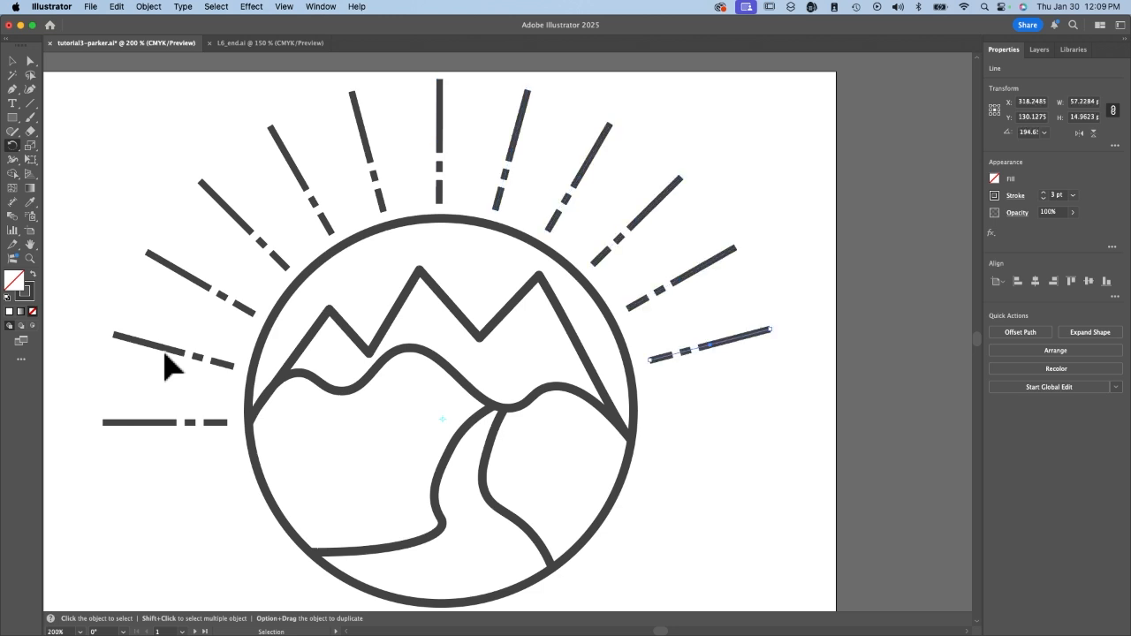
key("super+d")
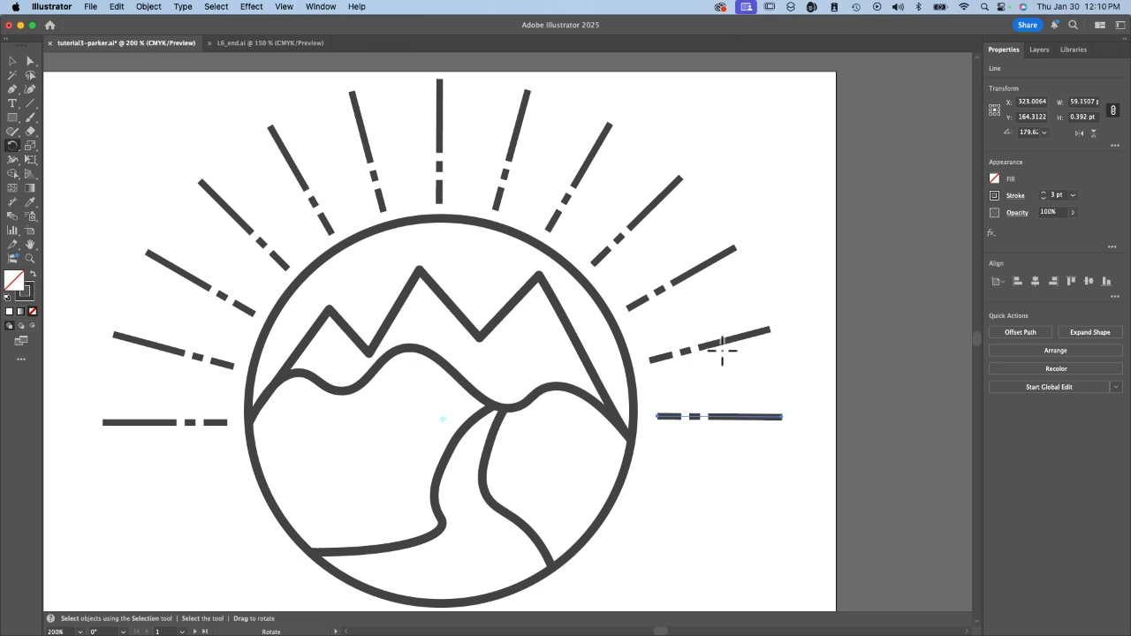
left_click(14, 60)
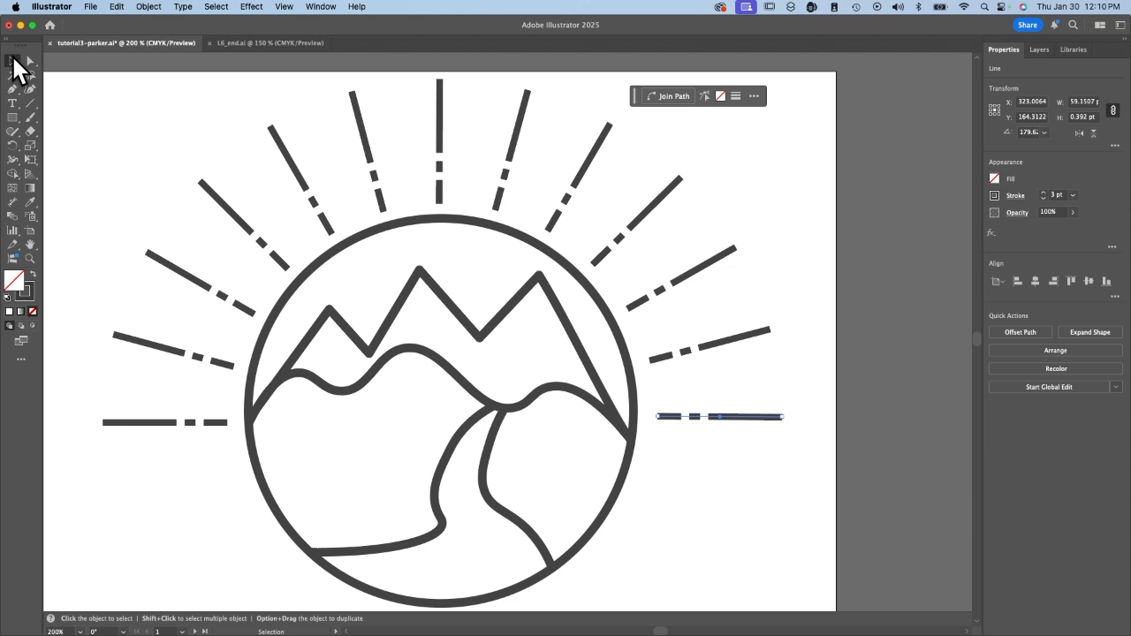
Unlock all locked objects in the document and clear the selection.
key("super+minus")
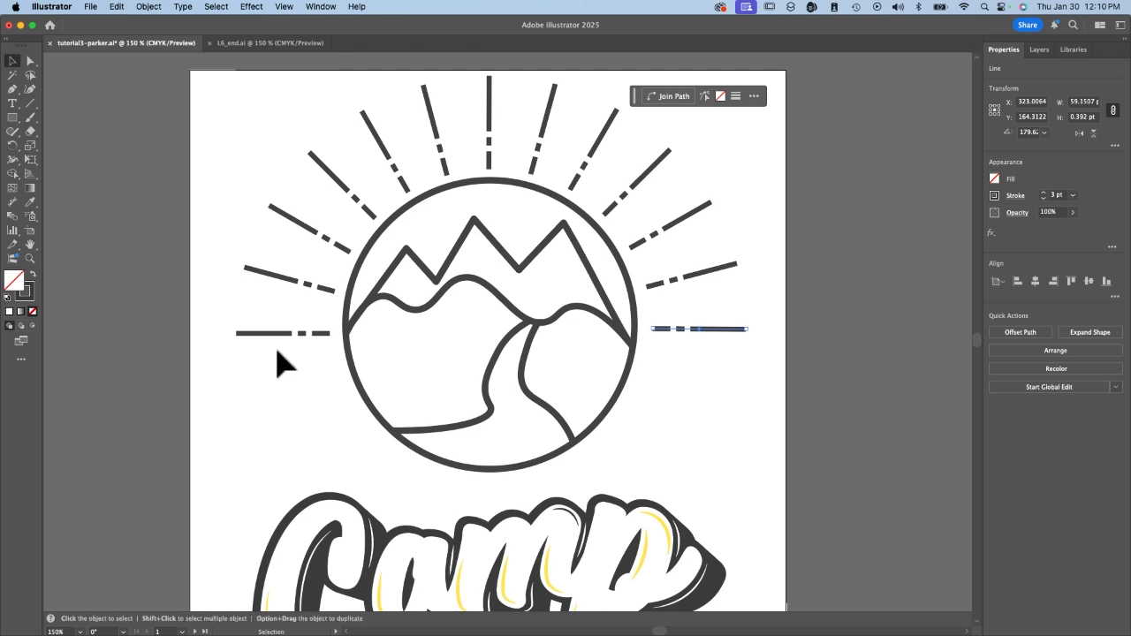
key("super+a")
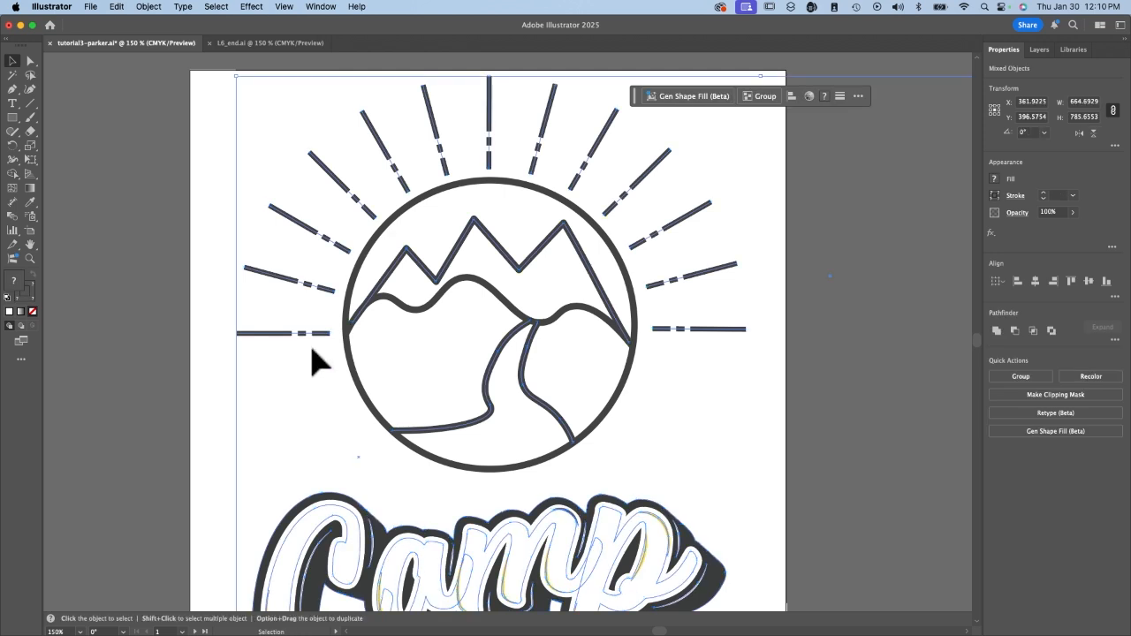
left_click(148, 7)
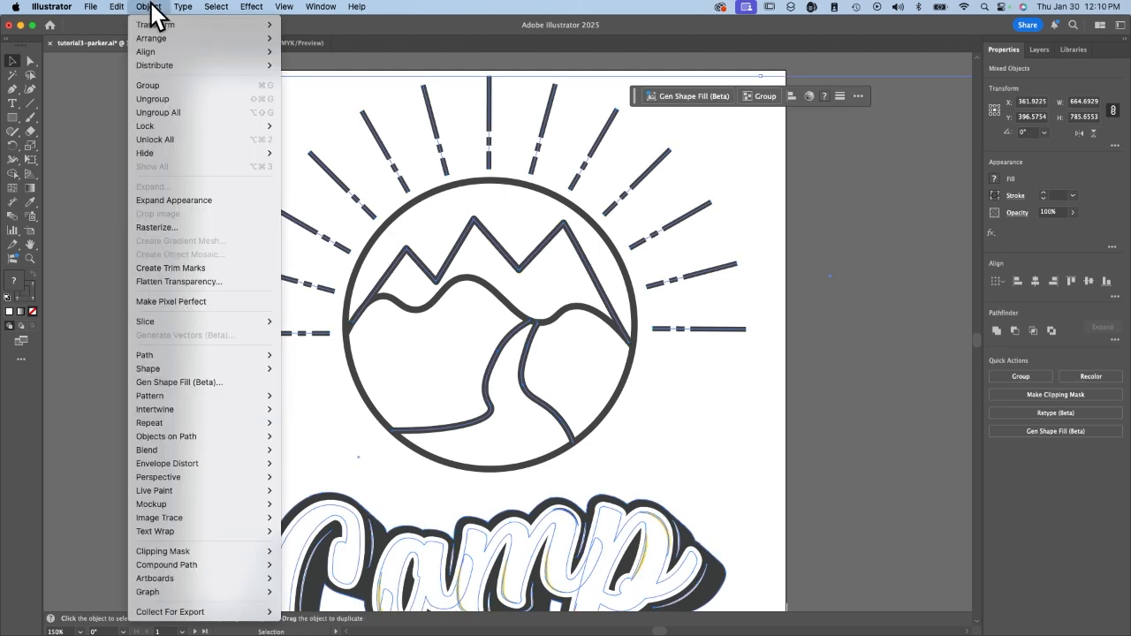
left_click(168, 142)
left_click(122, 193)
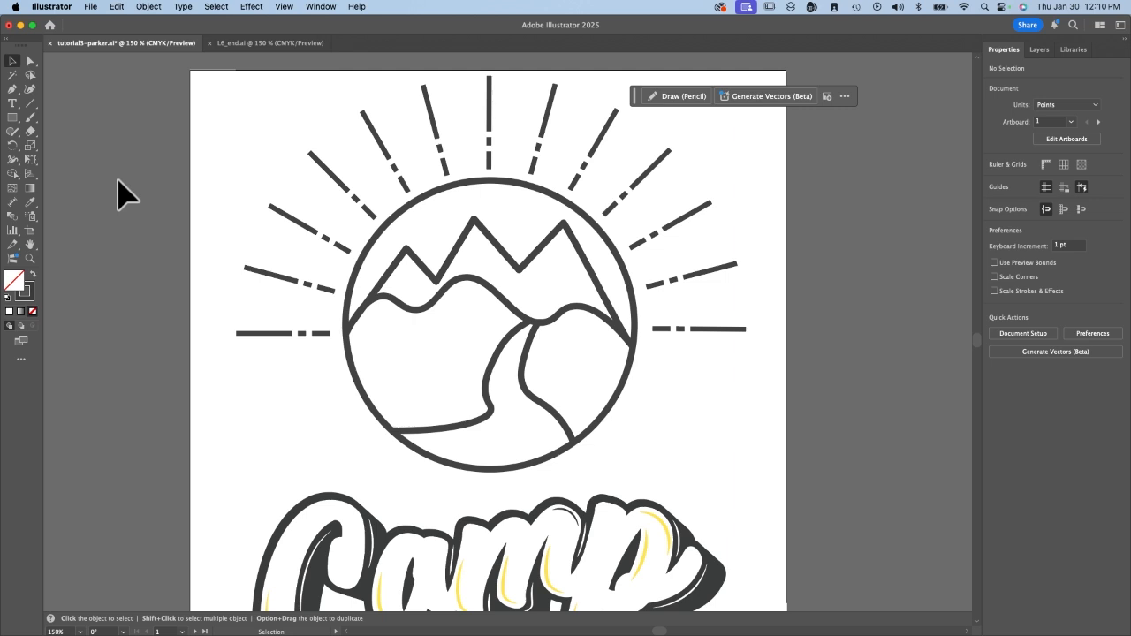
Draw a rectangle about 264 pt wide covering the lower part of the circle, its top edge just below the rays, and deselect it.
left_click(12, 117)
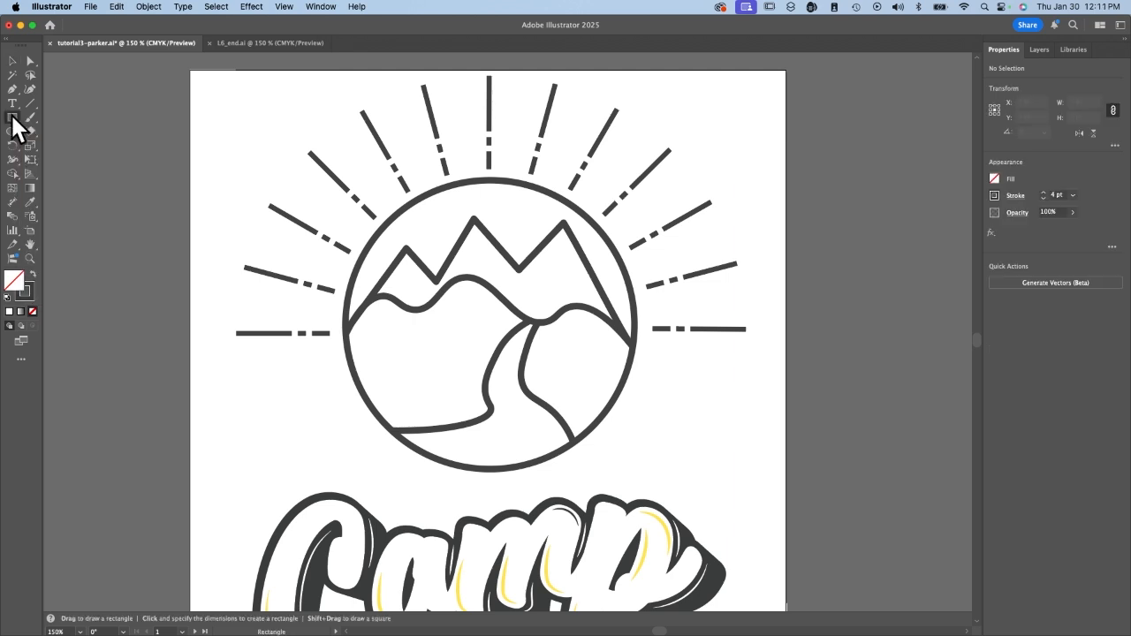
mouse_move(294, 346)
left_mouse_down()
mouse_move(526, 432)
mouse_move(697, 462)
mouse_move(724, 491)
mouse_move(737, 484)
mouse_move(708, 485)
left_mouse_up()
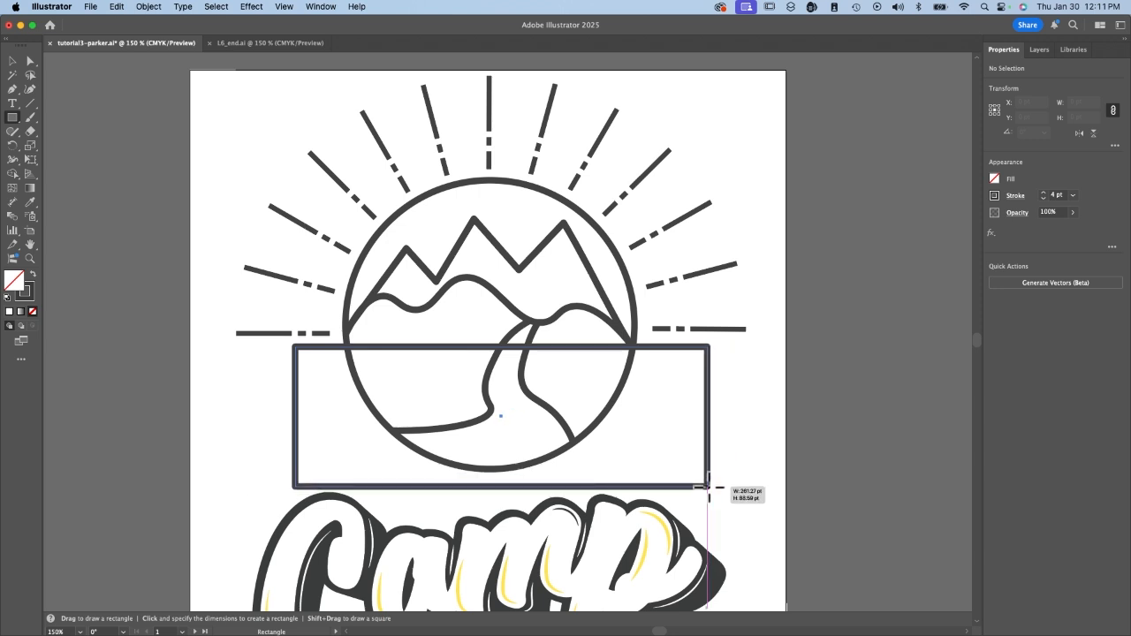
mouse_move(707, 485)
left_mouse_down()
mouse_move(720, 510)
mouse_move(712, 472)
mouse_move(713, 481)
left_mouse_up()
key("v")
key("super+shift+a")
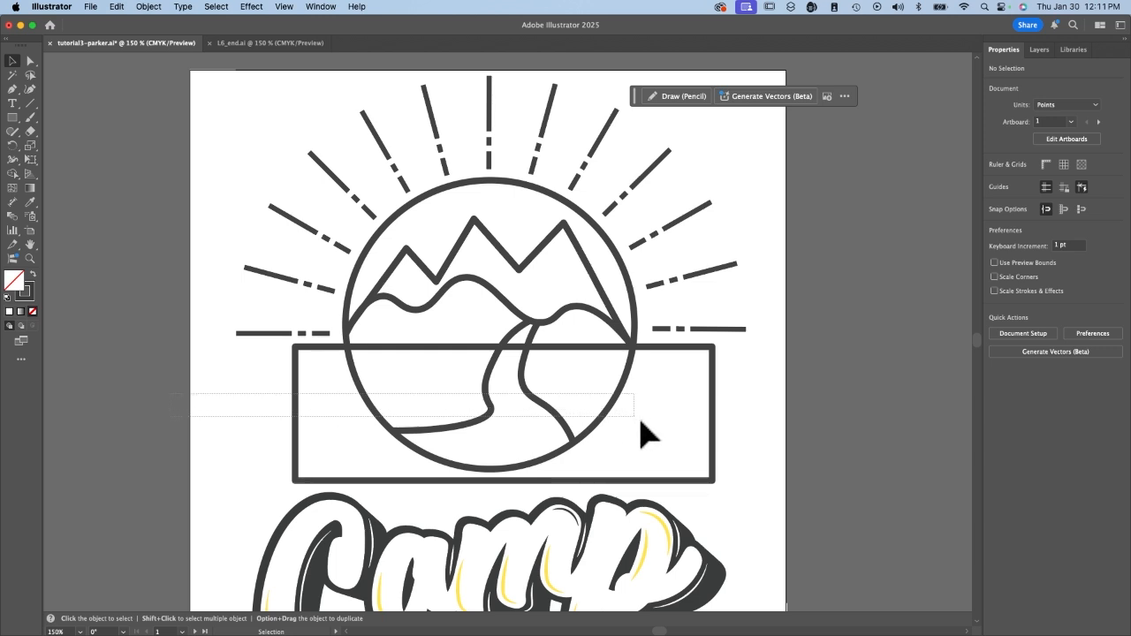
Erase the rectangle and the lower portions of the circle and path lines inside it with the Shape Builder tool.
left_click_drag(170, 393, 848, 432)
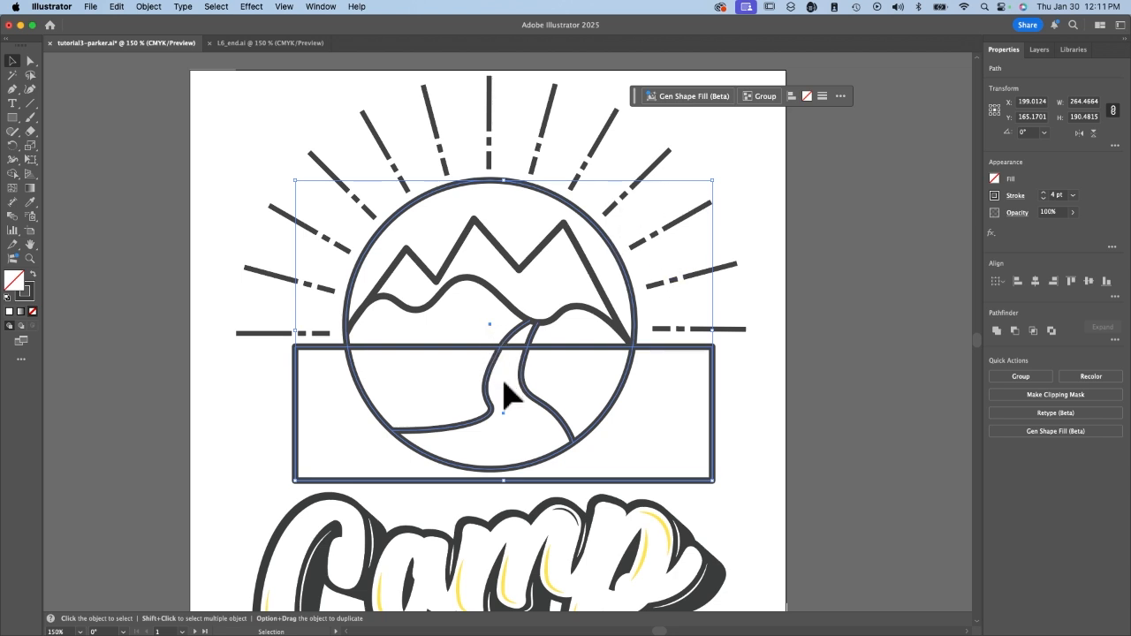
left_click(13, 175)
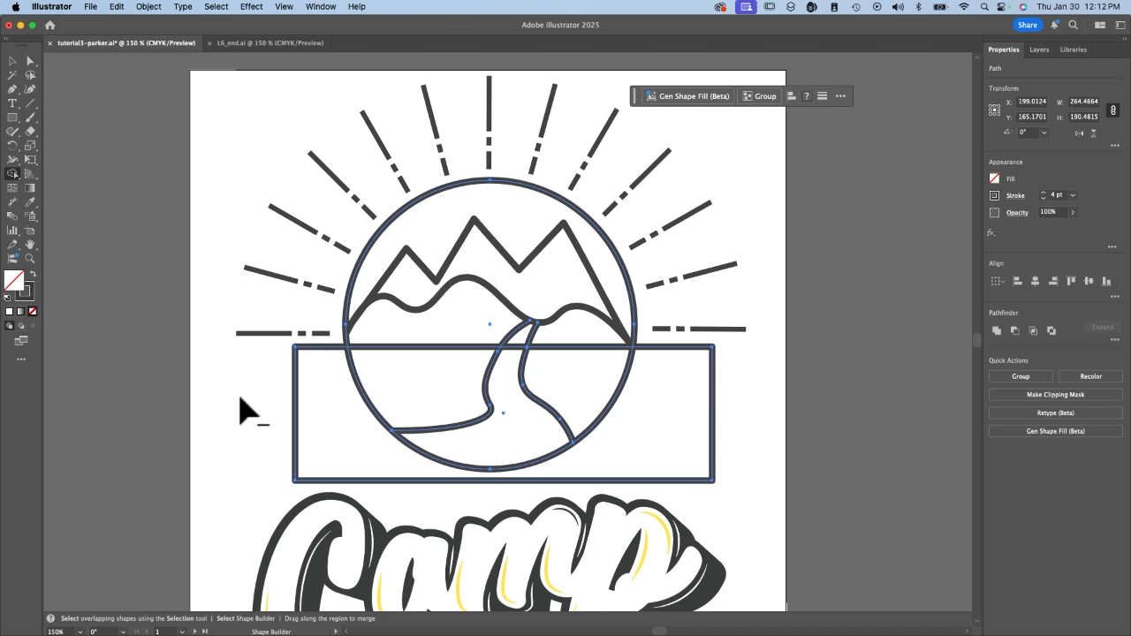
mouse_move(239, 397)
left_mouse_down()
mouse_move(571, 402)
mouse_move(609, 414)
mouse_move(829, 387)
left_mouse_up()
left_click(13, 60)
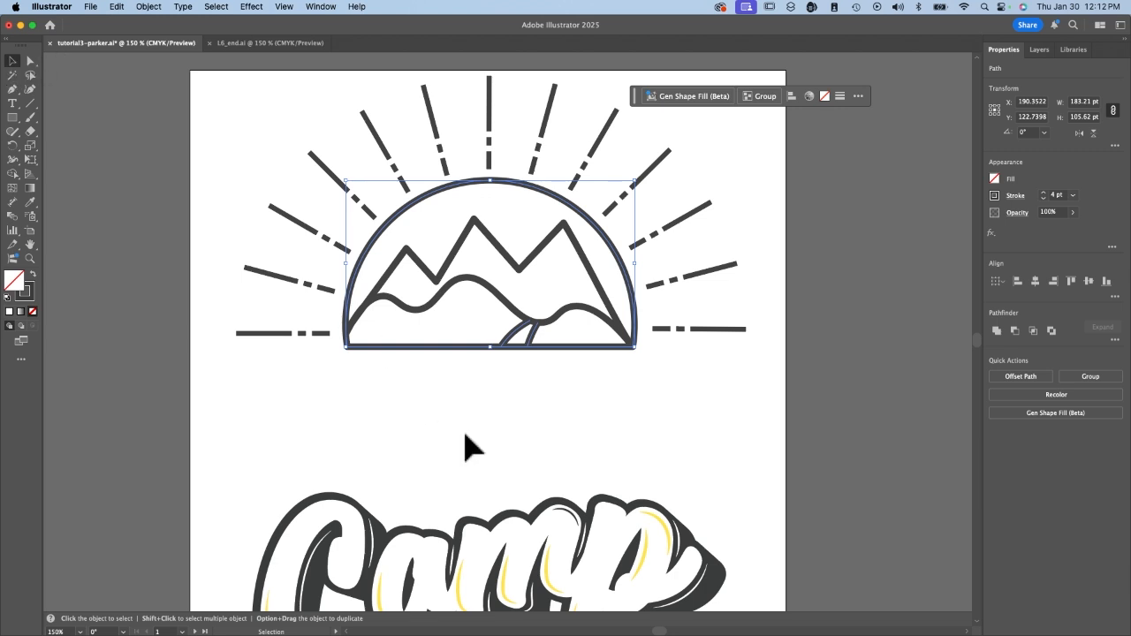
Move the Camp lettering up 110 pt so it overlaps the flat base of the trimmed circle.
left_click(579, 583)
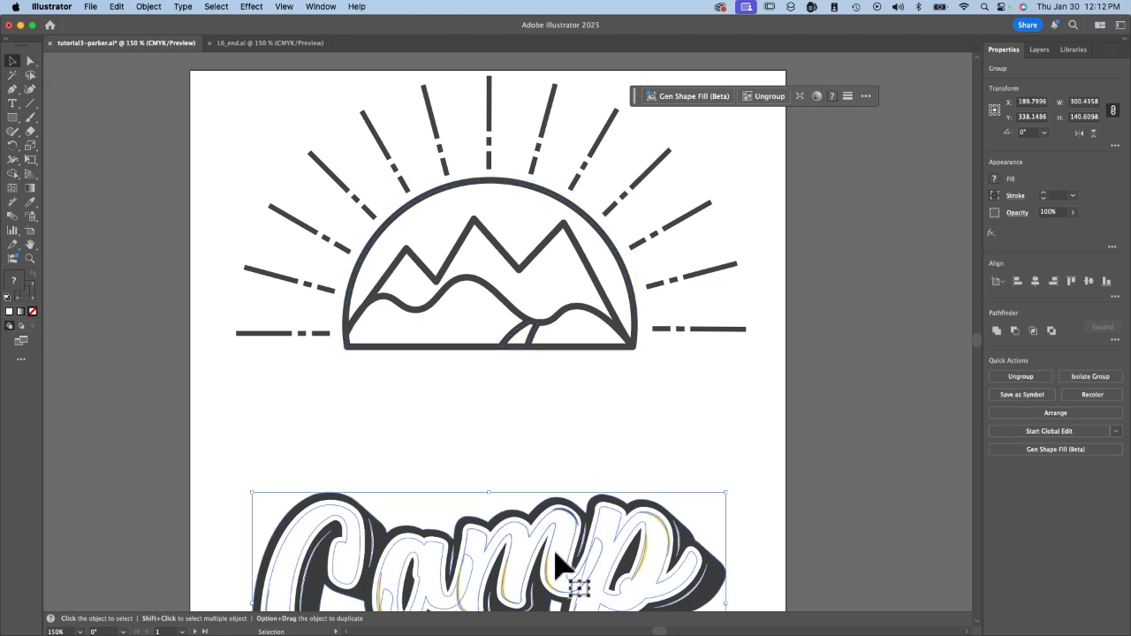
key("shift+Up")
key("shift+Up")
key("shift+Up")
key("shift+Up")
key("shift+Up")
key("shift+Up")
key("shift+Up")
key("shift+Up")
key("shift+Up")
key("shift+Up")
key("shift+Up")
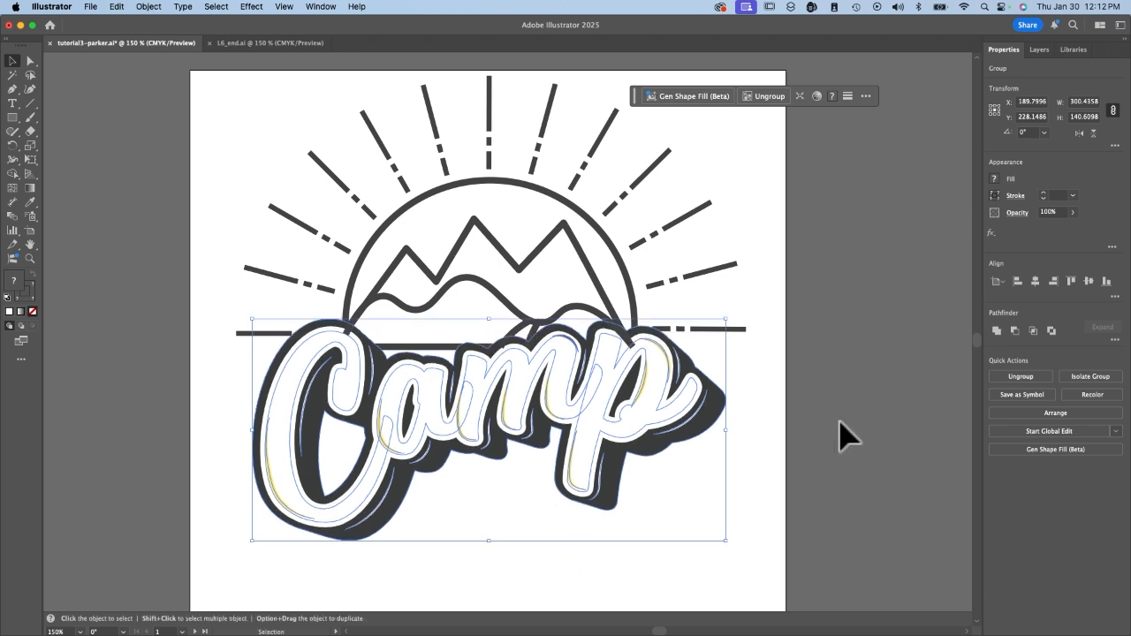
left_click(841, 422)
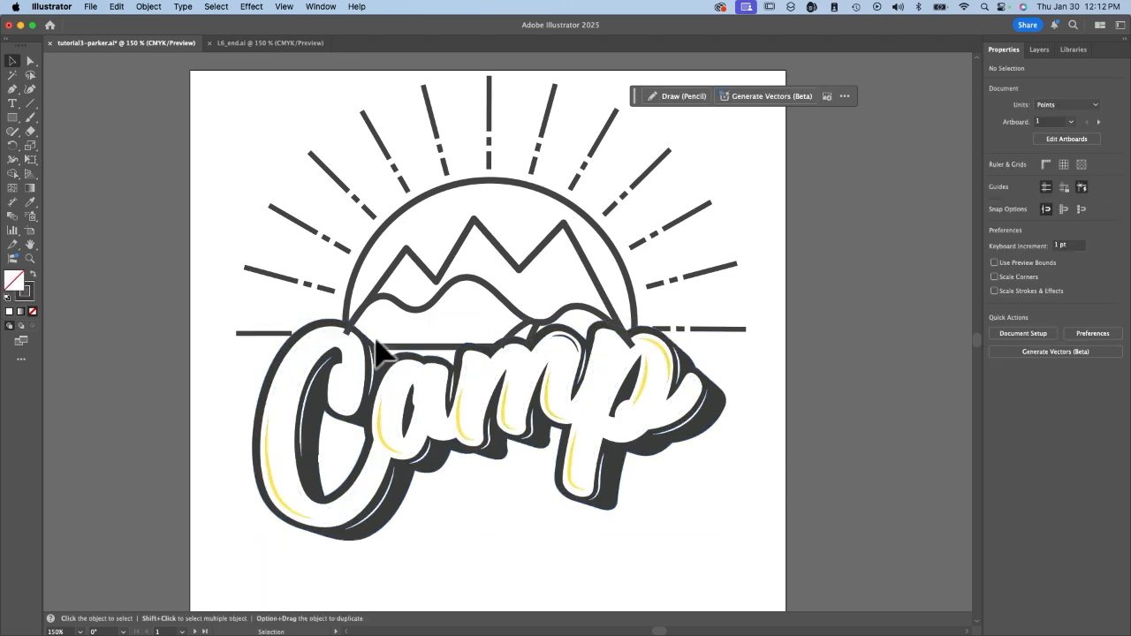
Bring the Camp lettering in front of the mountain artwork and deselect it.
left_click(336, 331)
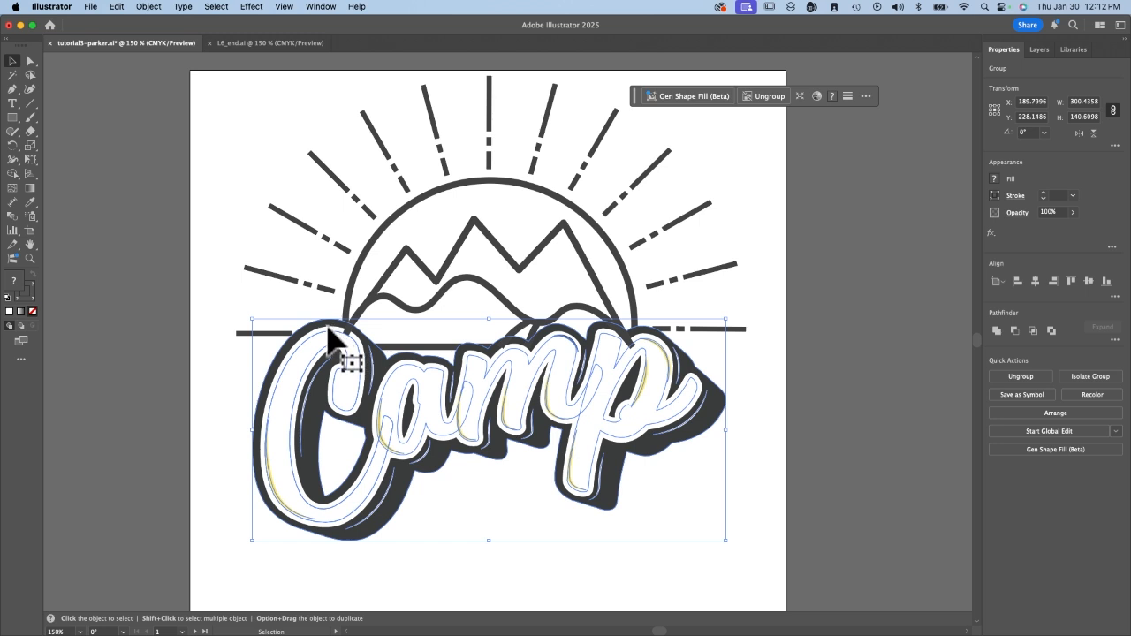
left_click(1056, 412)
left_click(1023, 419)
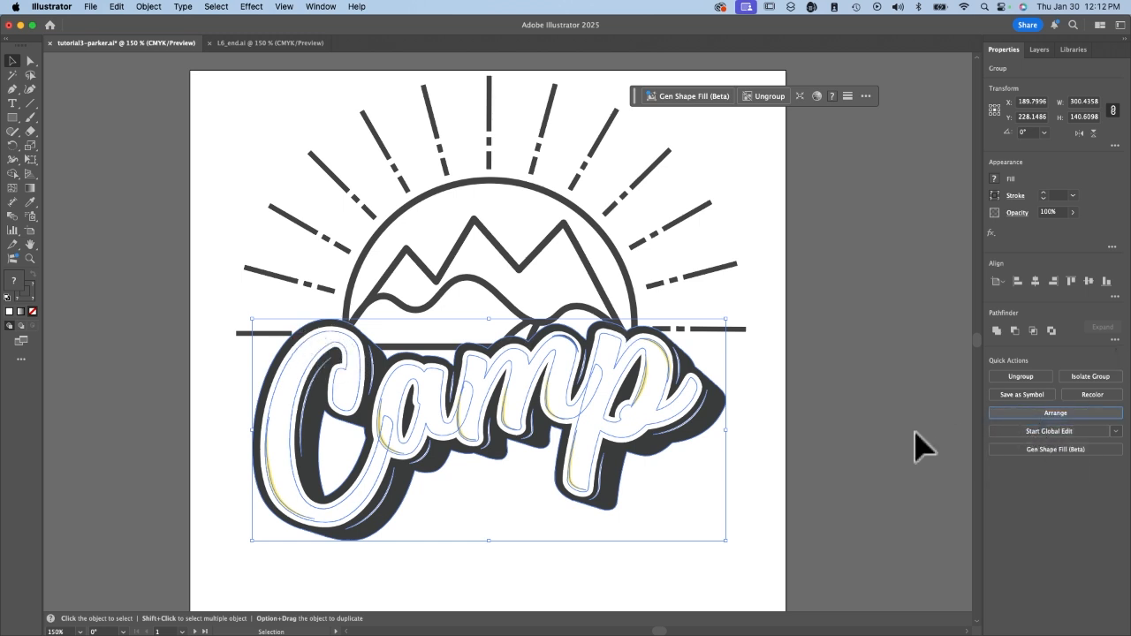
left_click(927, 447)
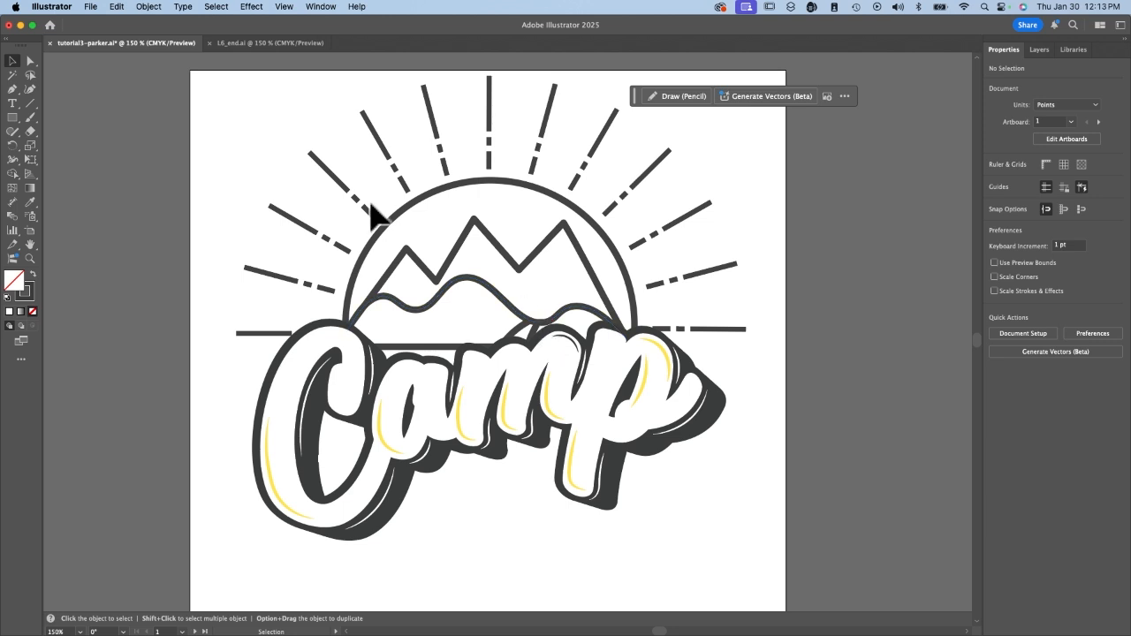
Compare the assembled Camp logo with the finished version in L6_end.ai and return to the working document.
left_click(237, 42)
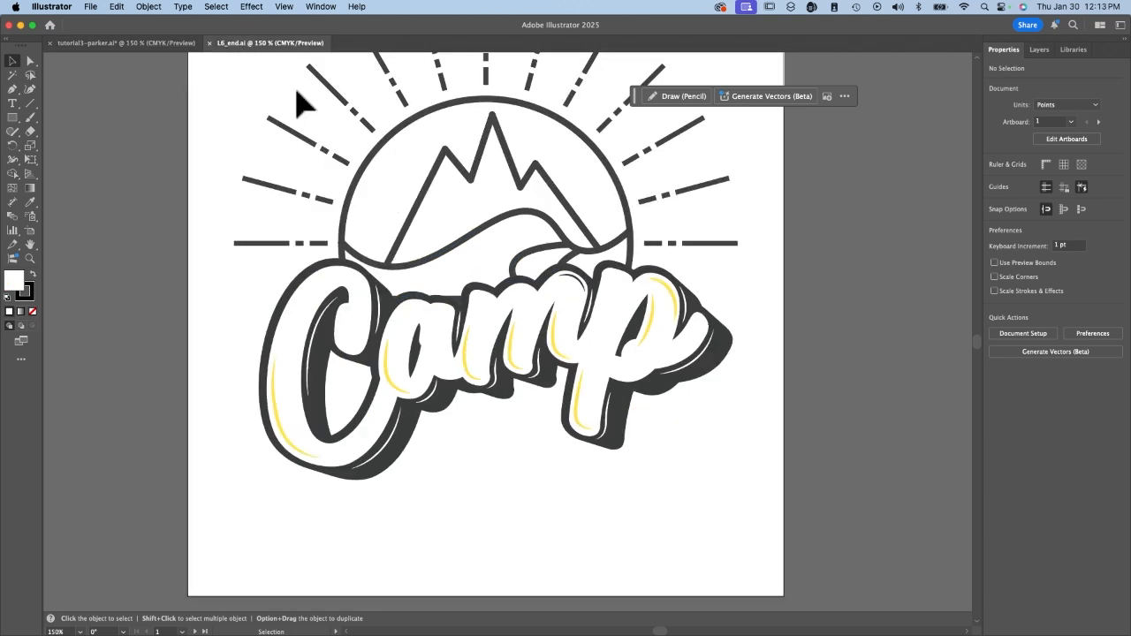
scroll(505, 328, "up", 3)
left_click(126, 43)
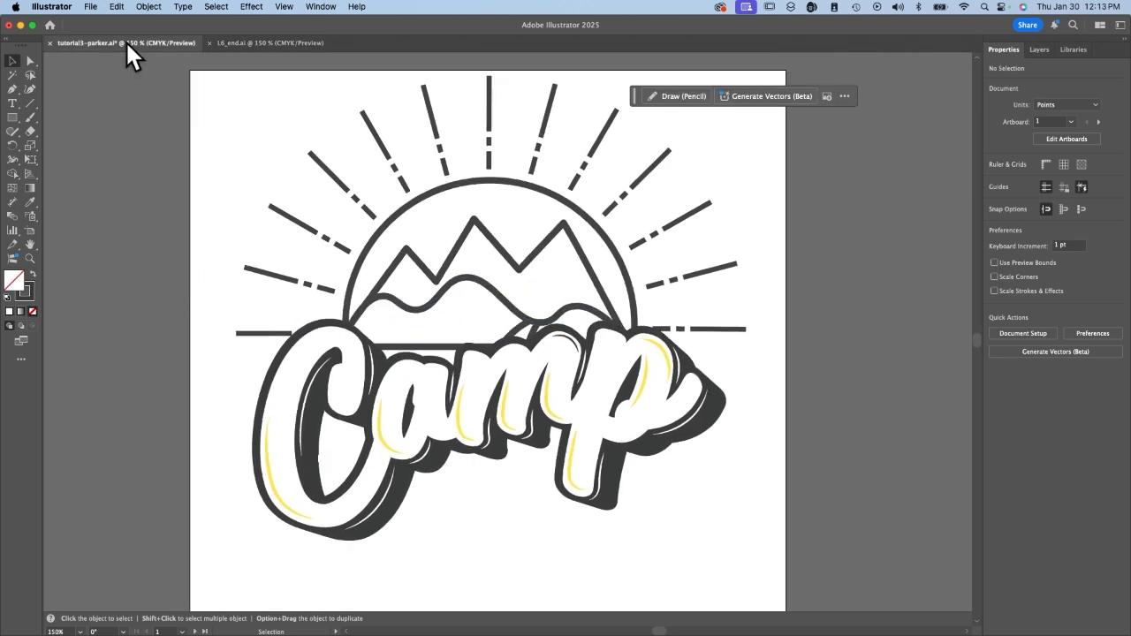
left_click(256, 42)
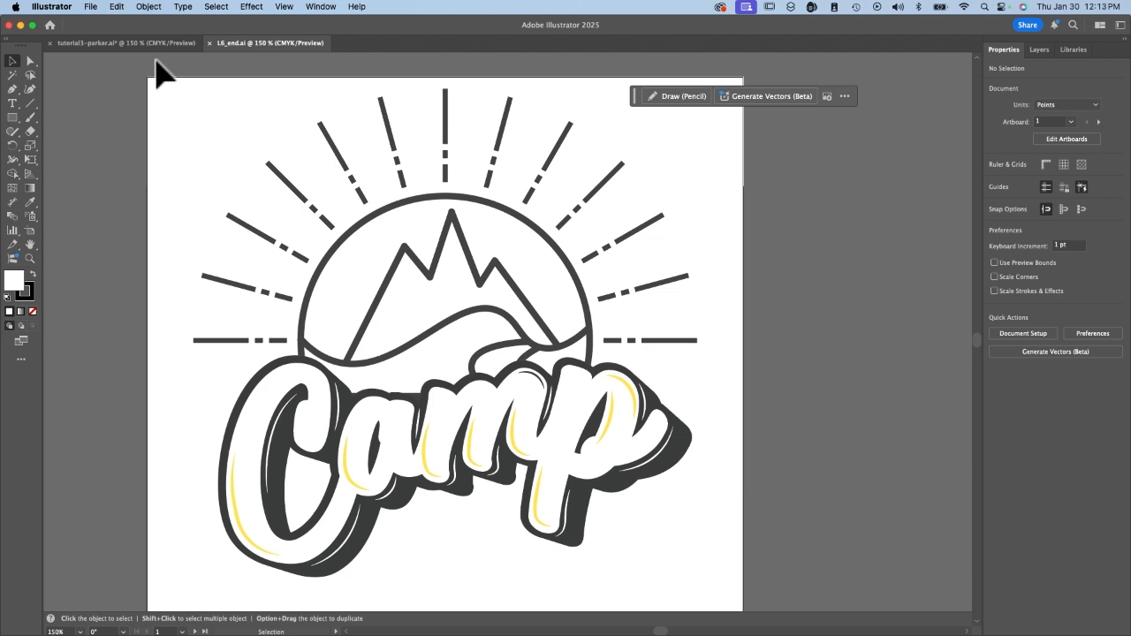
left_click(117, 42)
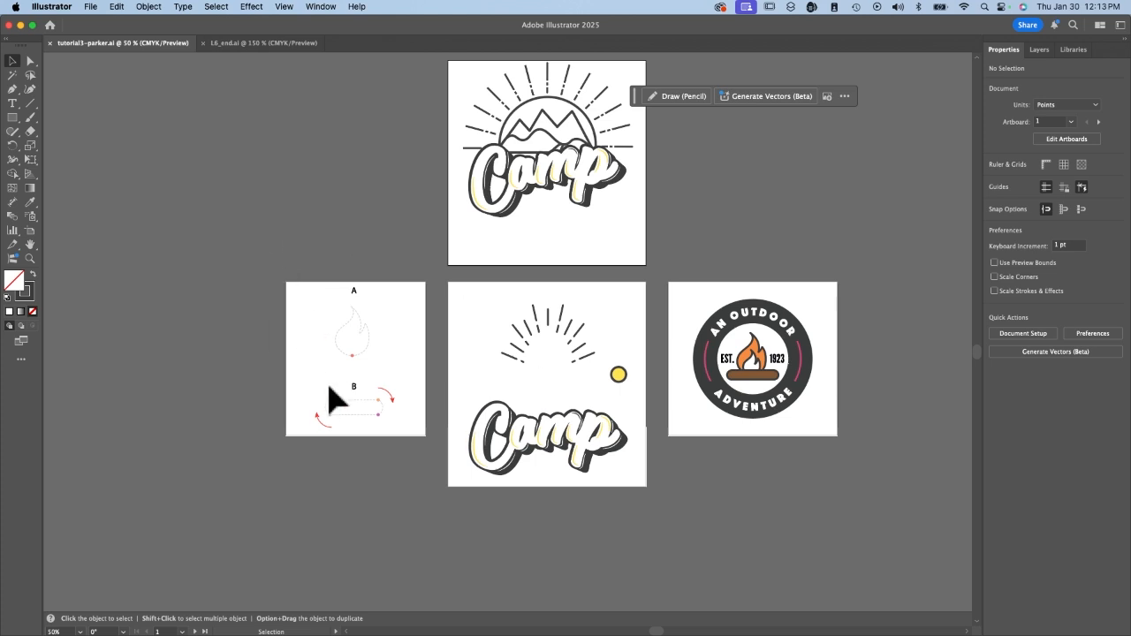
Go to the Pencil artboard and try tracing the template A flame freehand with the Pencil tool, undoing the stroke.
left_click(181, 631)
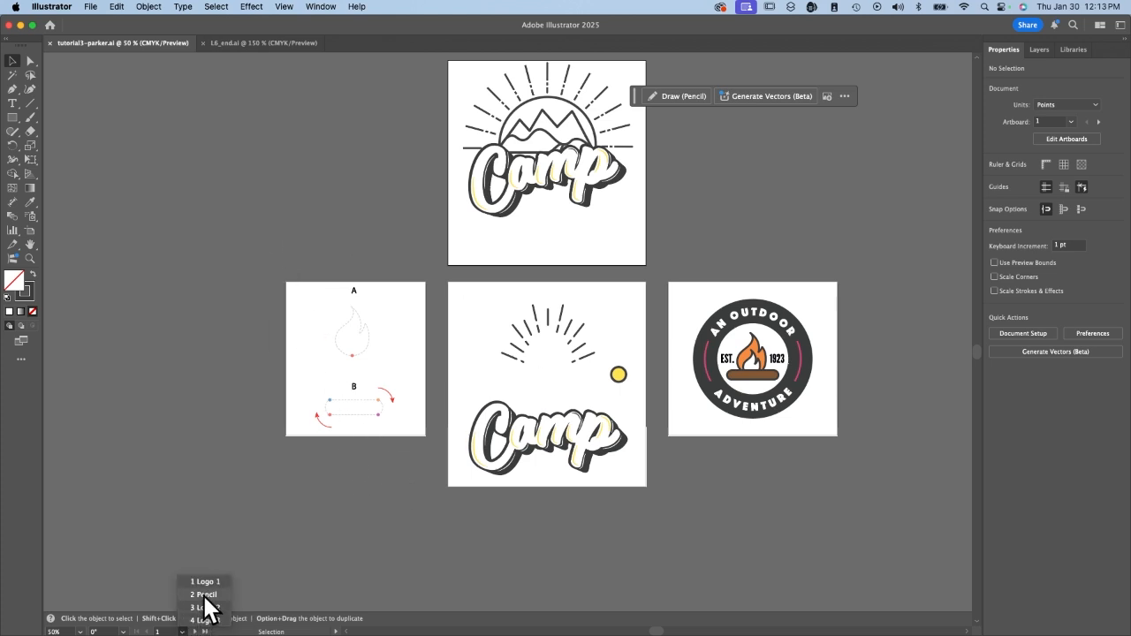
left_click(204, 595)
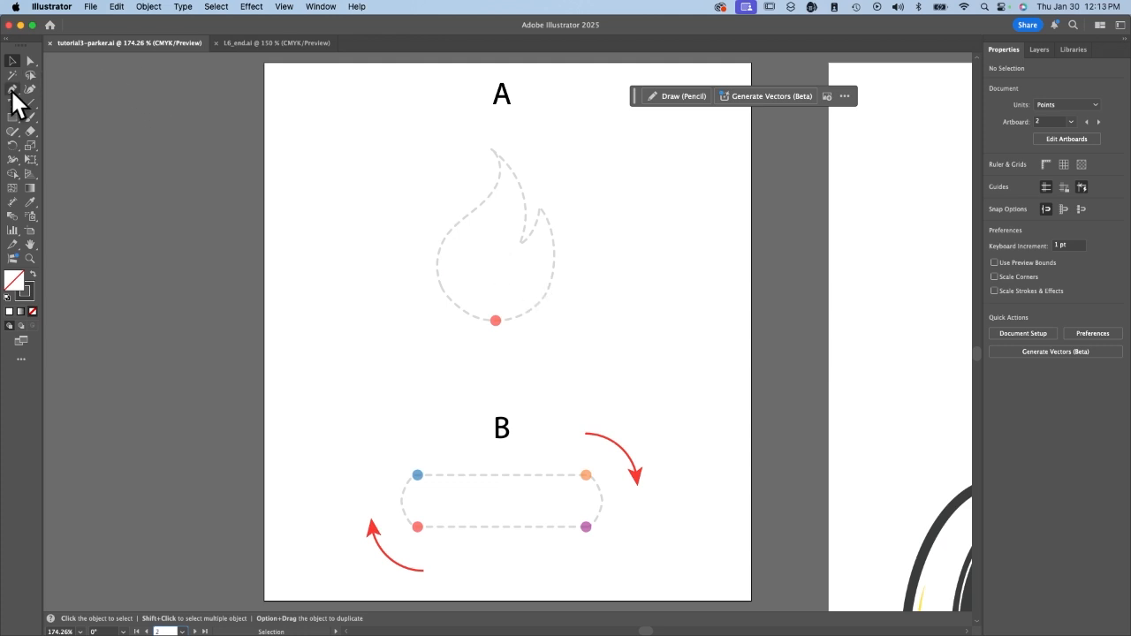
left_click(12, 132)
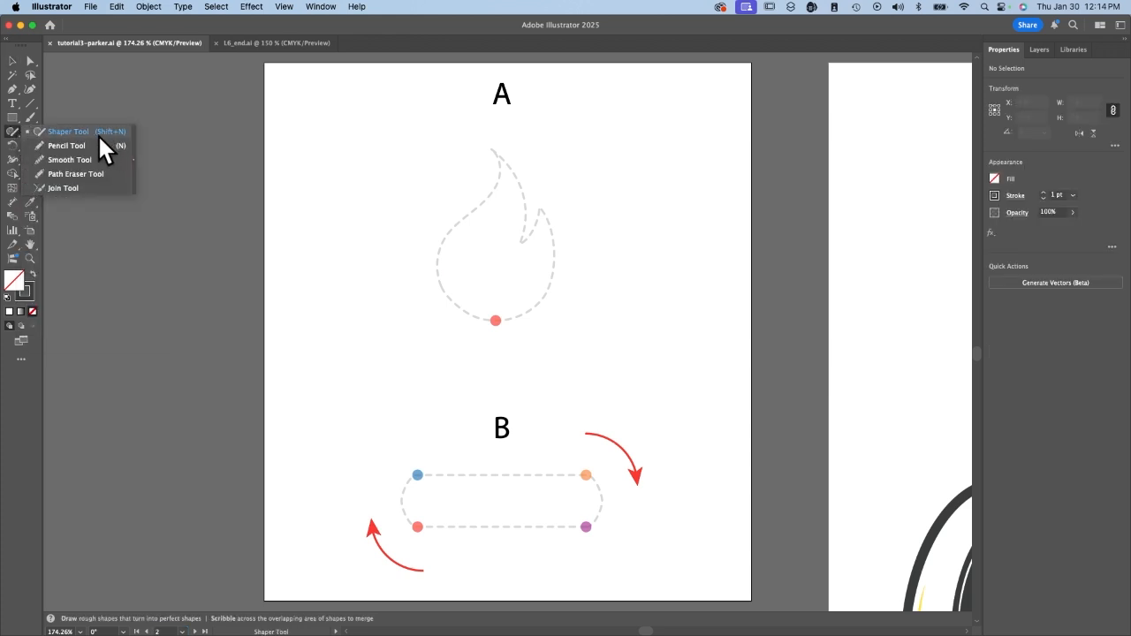
left_click(80, 145)
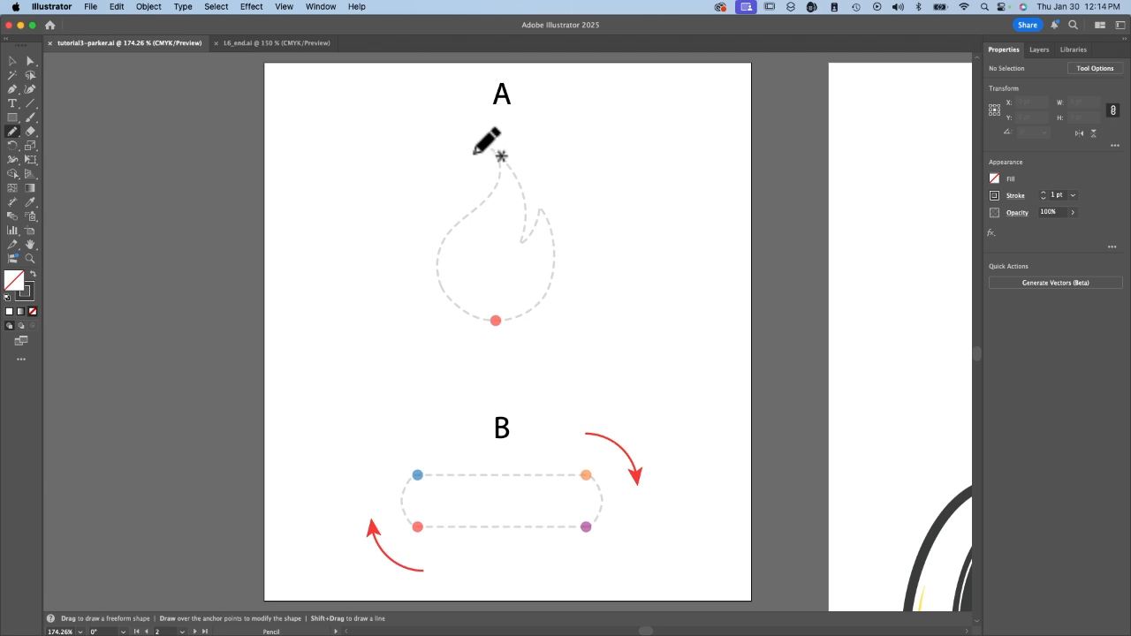
mouse_move(492, 148)
left_mouse_down()
mouse_move(496, 200)
mouse_move(457, 240)
mouse_move(449, 298)
mouse_move(481, 328)
mouse_move(562, 312)
mouse_move(569, 248)
mouse_move(494, 157)
left_mouse_up()
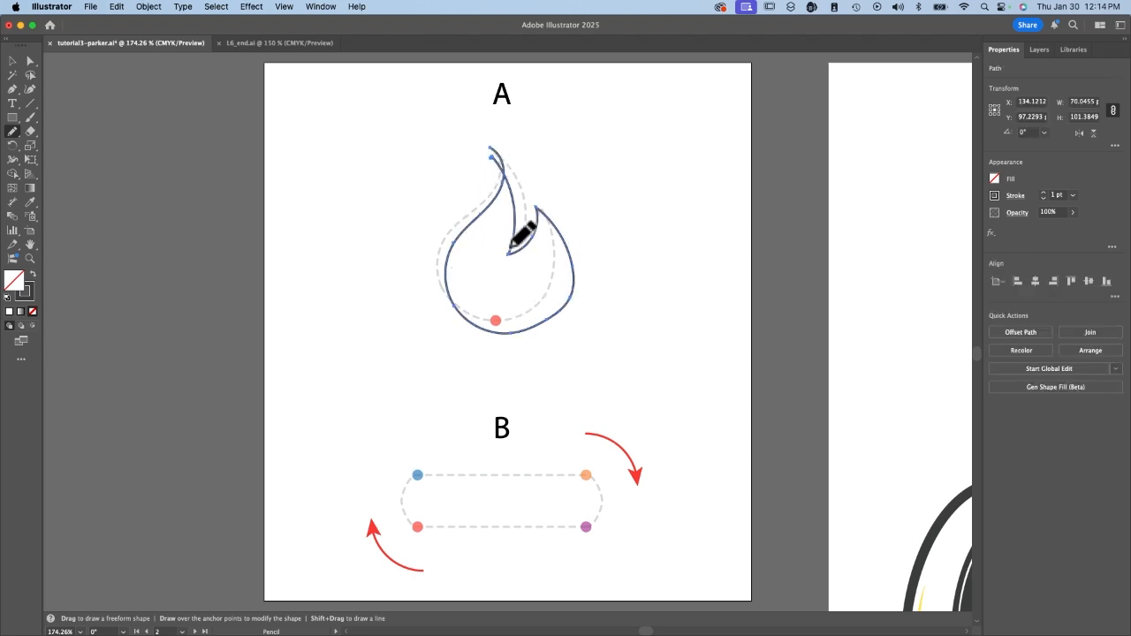
left_click(500, 156, "ctrl")
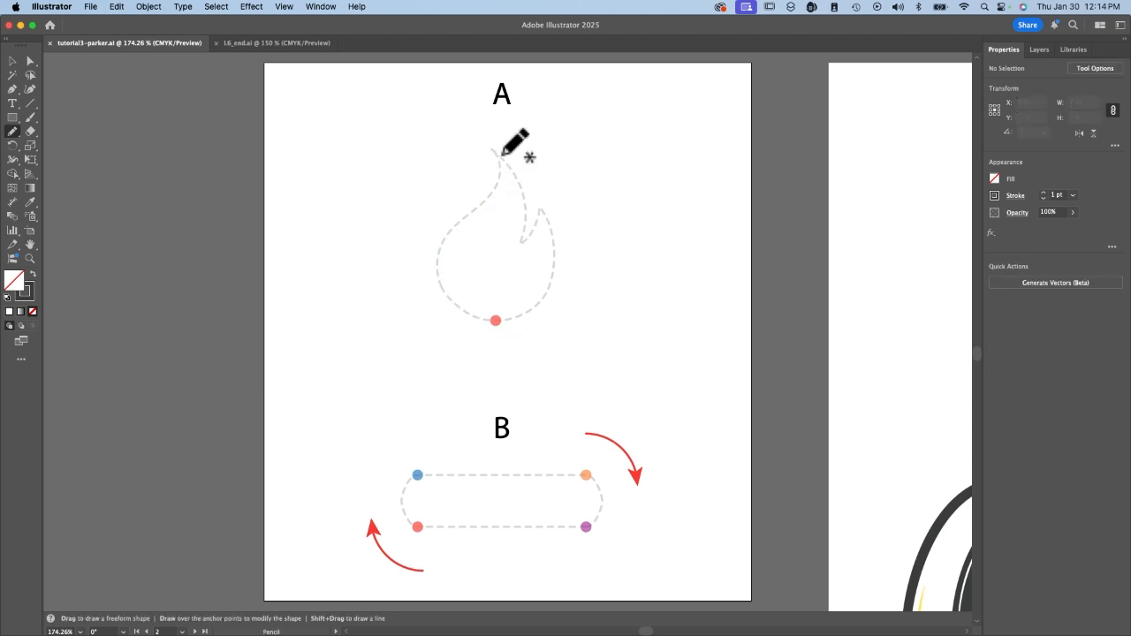
Trace the template A flame freehand about 66 by 91 pt with the Pencil tool, and try redrawing its lower edge nearer the template.
key("ctrl+equal")
scroll(500, 151, "right", 2)
scroll(499, 151, "up", 4)
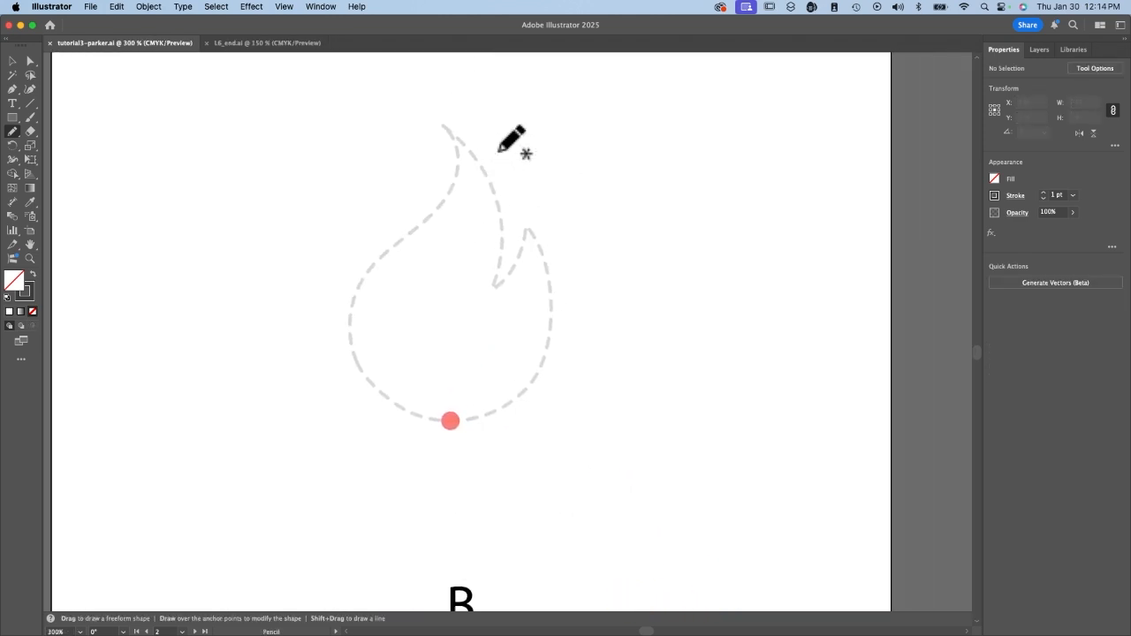
mouse_move(418, 163)
left_mouse_down()
mouse_move(341, 353)
mouse_move(347, 382)
mouse_move(408, 442)
mouse_move(539, 315)
mouse_move(484, 311)
mouse_move(442, 223)
mouse_move(399, 186)
left_mouse_up()
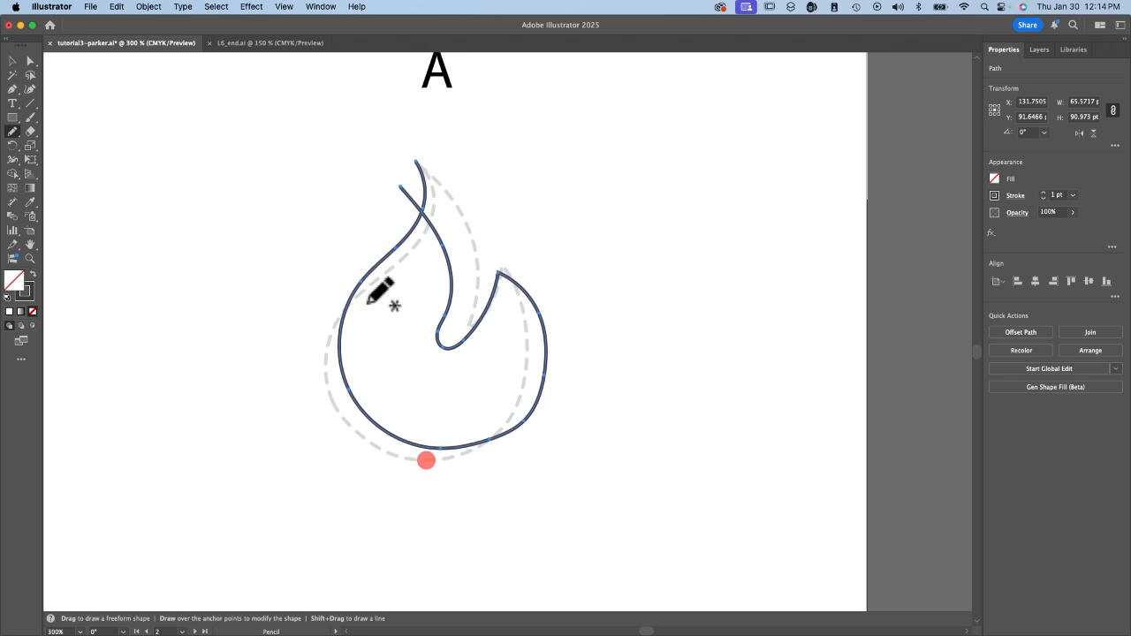
mouse_move(351, 300)
left_mouse_down()
mouse_move(324, 342)
mouse_move(320, 396)
mouse_move(349, 439)
mouse_move(438, 461)
mouse_move(492, 447)
mouse_move(532, 409)
left_mouse_up()
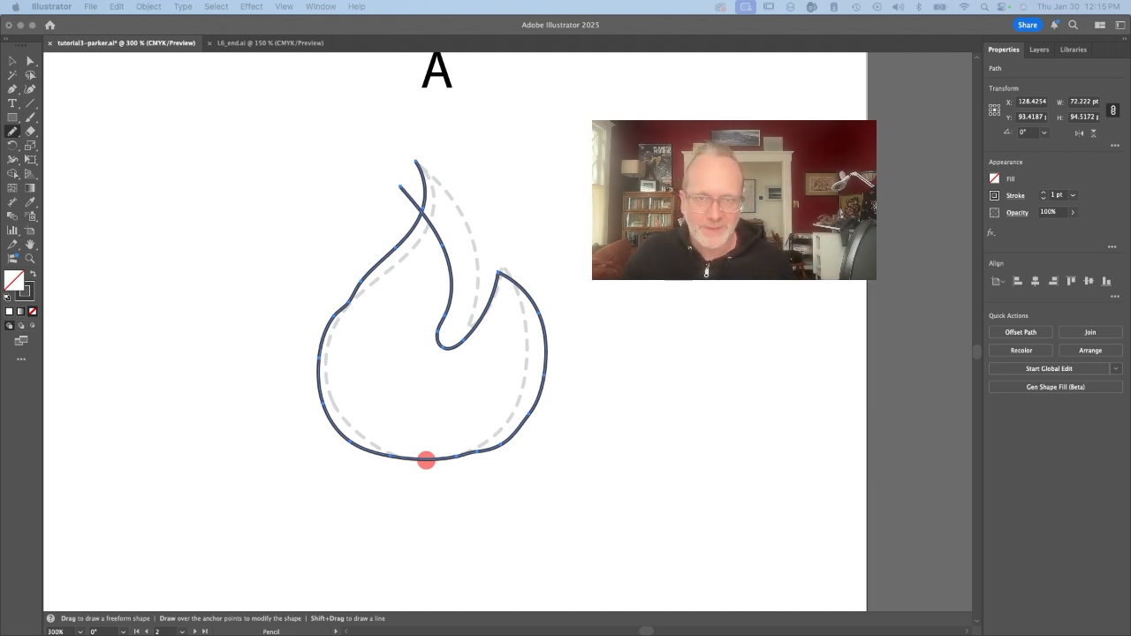
key("v")
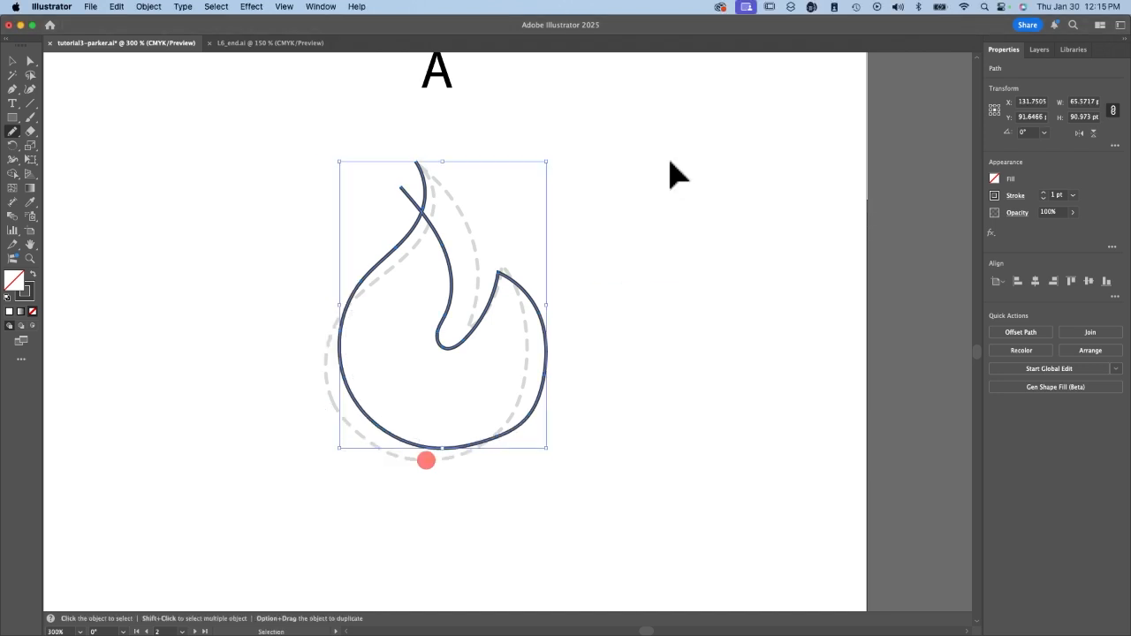
Delete the traced flame, try a new Pencil stroke at the tip of template A, and delete that stroke too.
key("Delete")
key("n")
mouse_move(421, 166)
left_mouse_down()
mouse_move(421, 231)
mouse_move(364, 307)
mouse_move(525, 346)
mouse_move(502, 260)
mouse_move(410, 181)
left_mouse_up()
key("Delete")
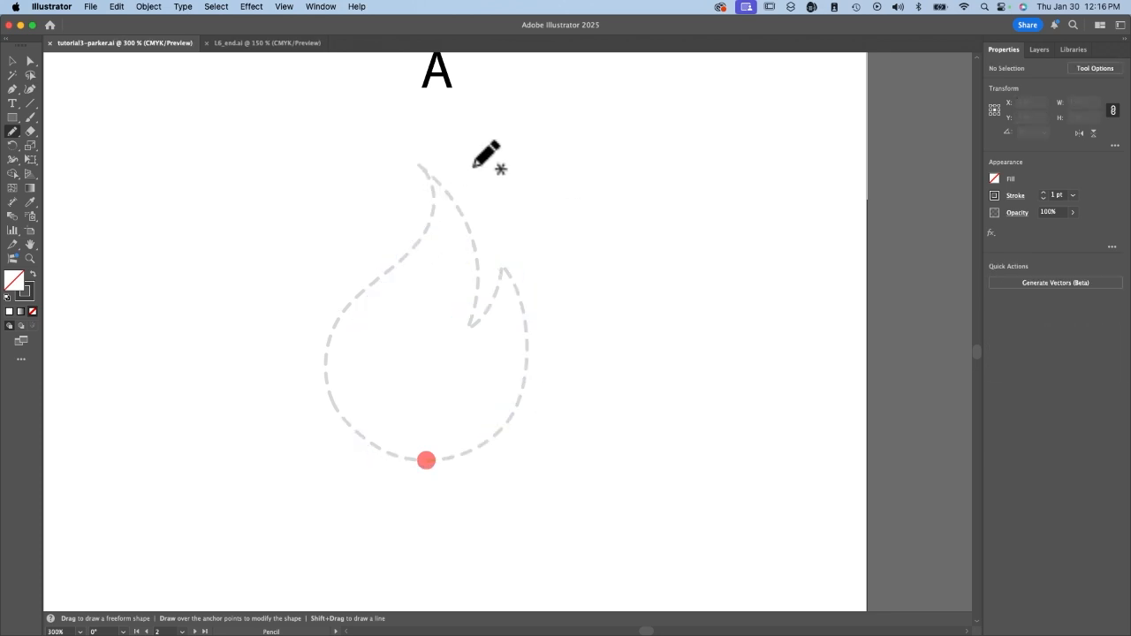
Set the Pencil tool's fidelity to Accurate with editing of selected paths off, and retrace the template A flame about 63 by 88 pt.
key("Return")
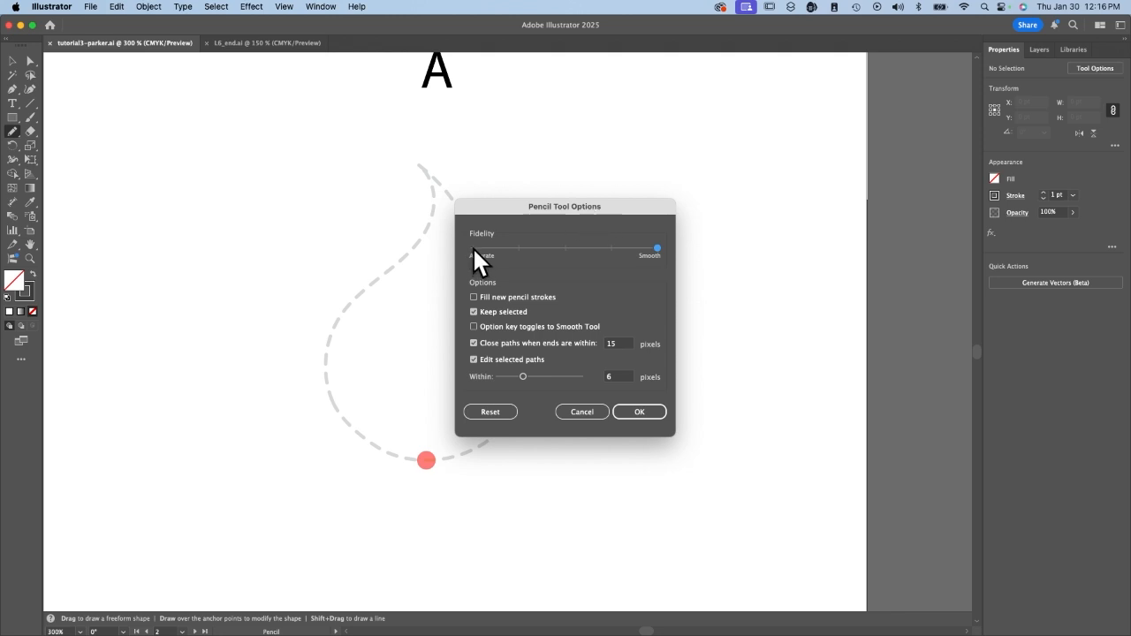
left_click_drag(640, 248, 481, 253)
left_click(471, 248)
left_click(474, 359)
left_click(637, 413)
mouse_move(323, 350)
left_mouse_down()
mouse_move(500, 412)
mouse_move(517, 340)
mouse_move(497, 268)
mouse_move(423, 172)
left_mouse_up()
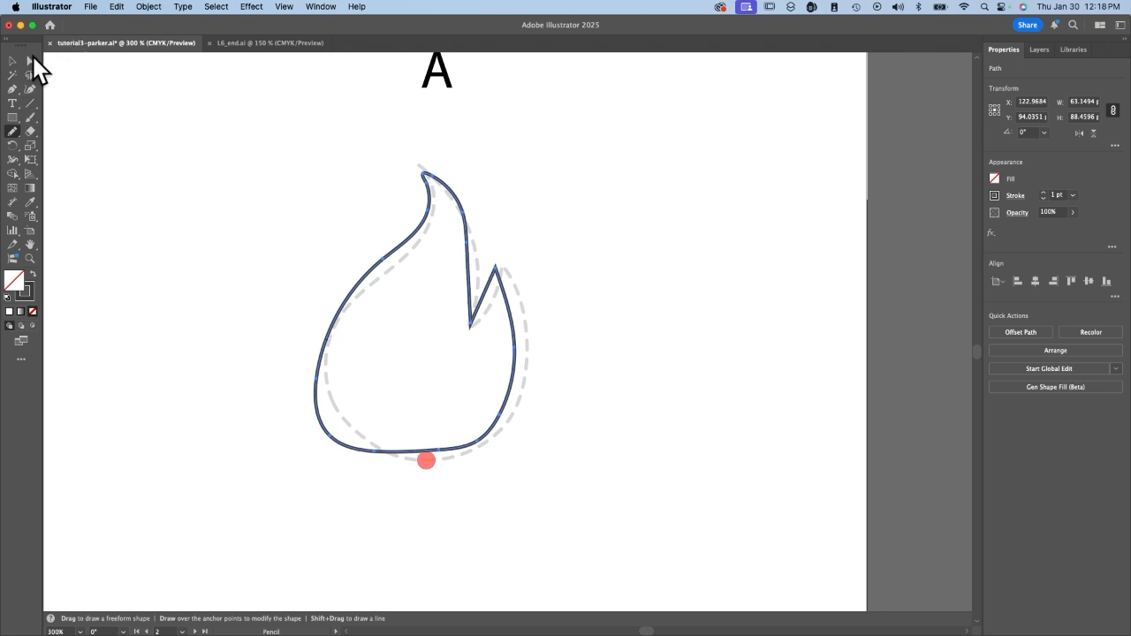
Move the anchor points on the flame's lower-left curve and base onto the template A outline with Direct Selection.
left_click(31, 61)
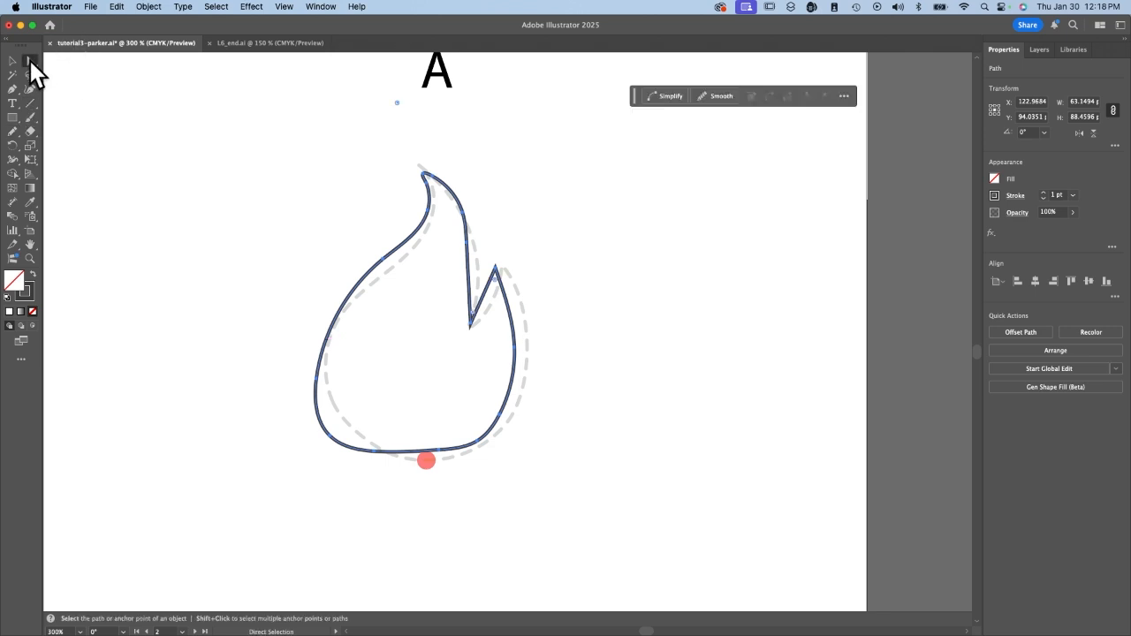
left_click(333, 437)
left_click_drag(332, 438, 399, 456)
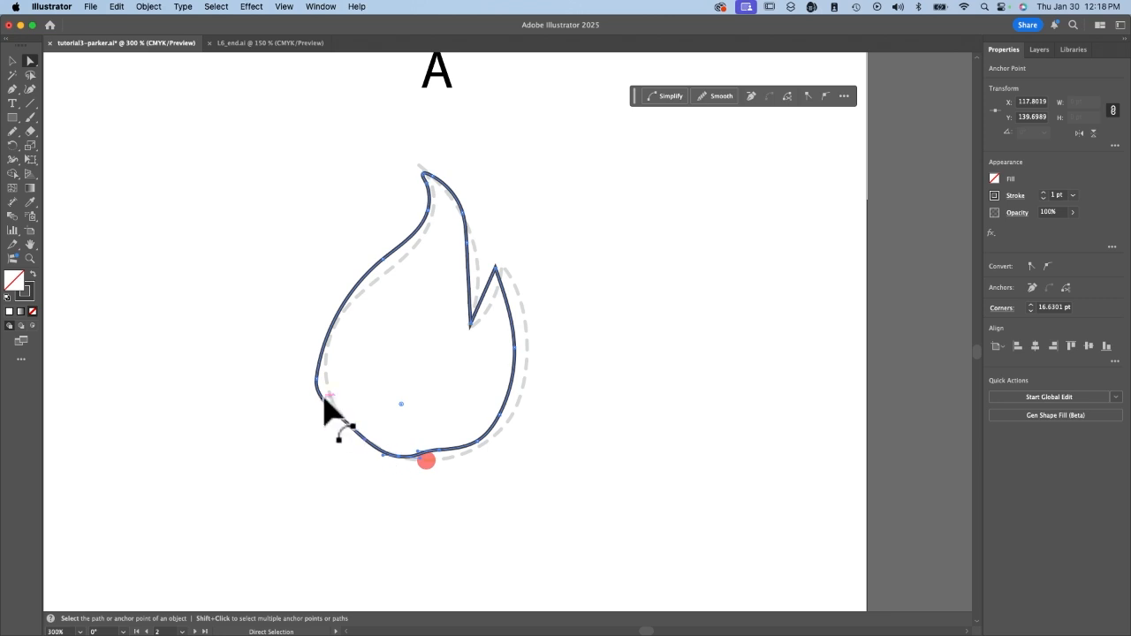
left_click_drag(316, 380, 326, 374)
left_click_drag(440, 450, 447, 457)
Reshape the flame's right and lower-right edge by moving its anchor points outward to the template, and check the inner notch and left-side anchors.
left_click_drag(500, 414, 526, 381)
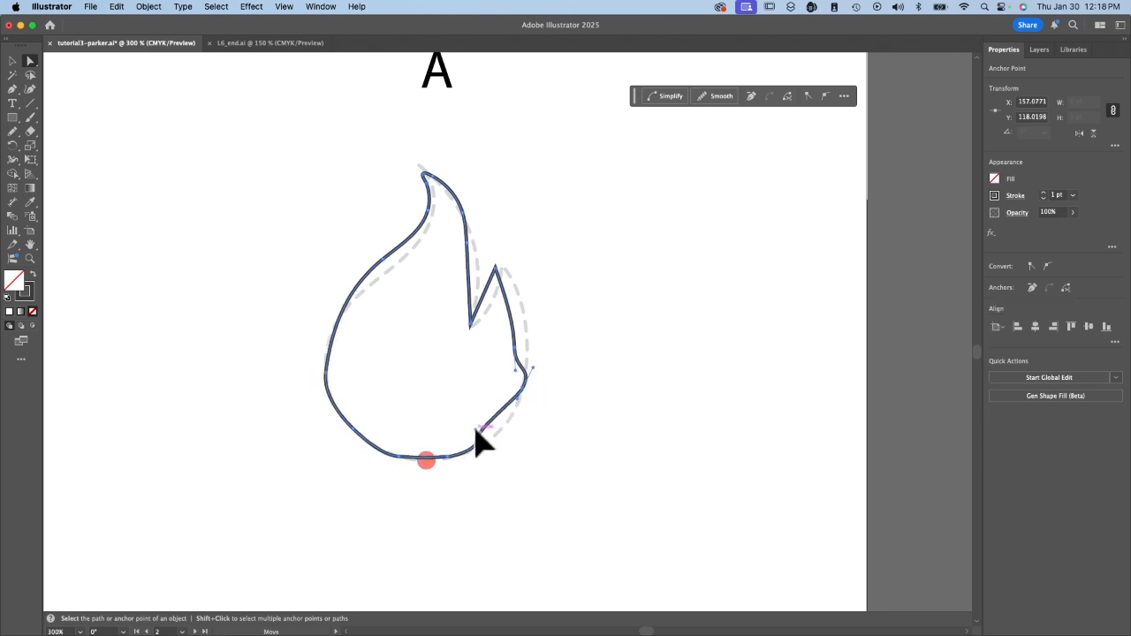
left_click_drag(477, 440, 494, 449)
left_click_drag(523, 360, 528, 325)
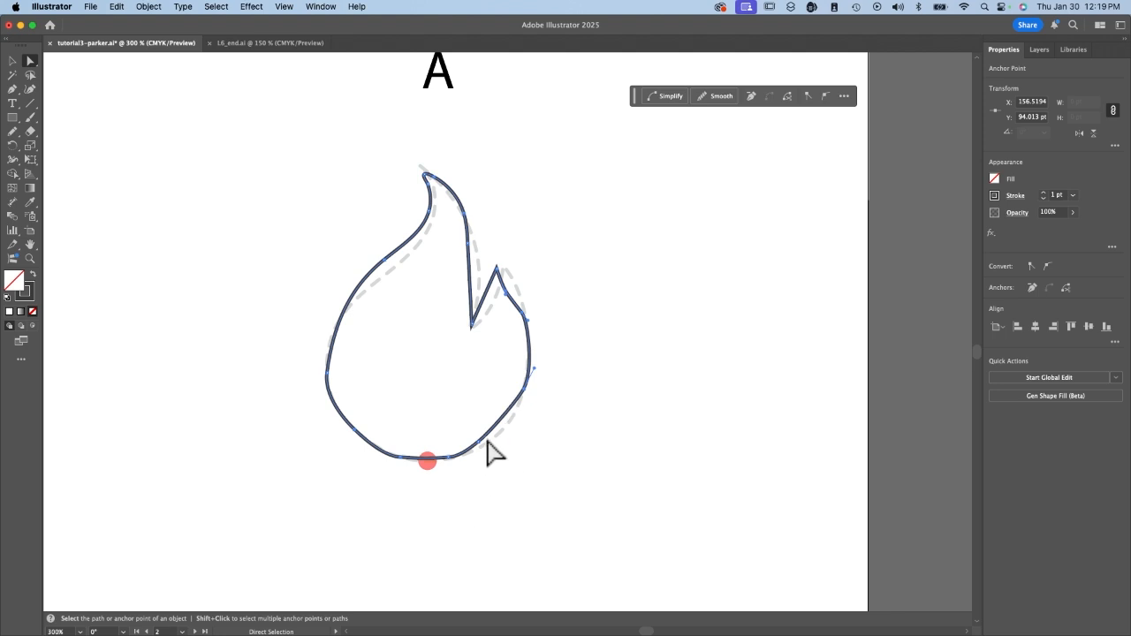
left_click_drag(479, 441, 484, 446)
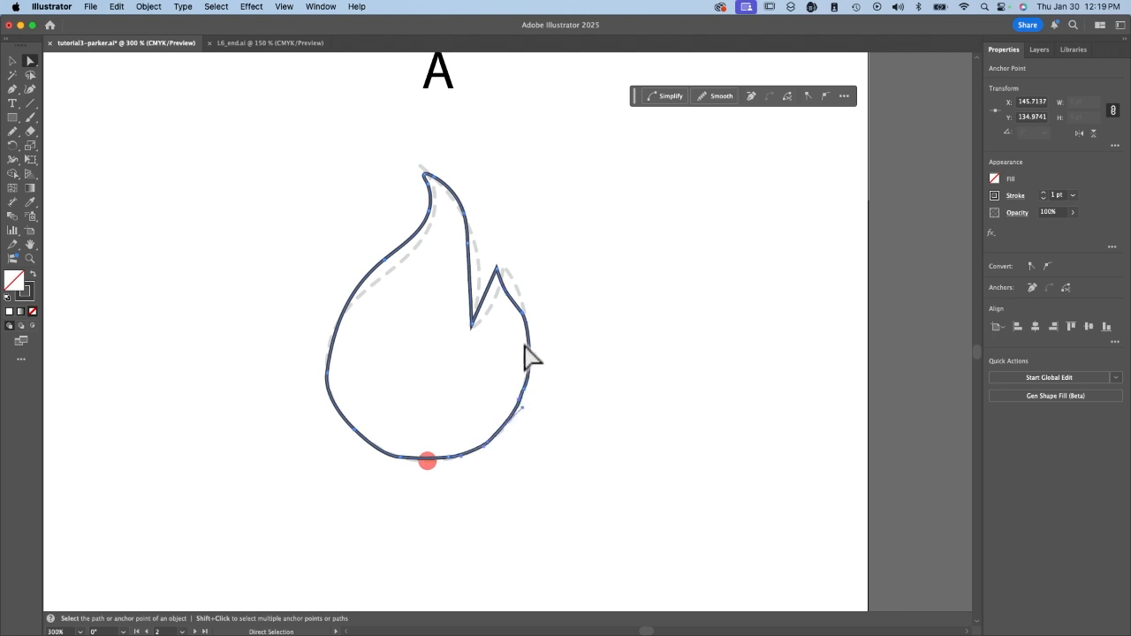
left_click(516, 266)
left_click(472, 324)
left_click_drag(463, 331, 436, 403)
left_click(349, 301)
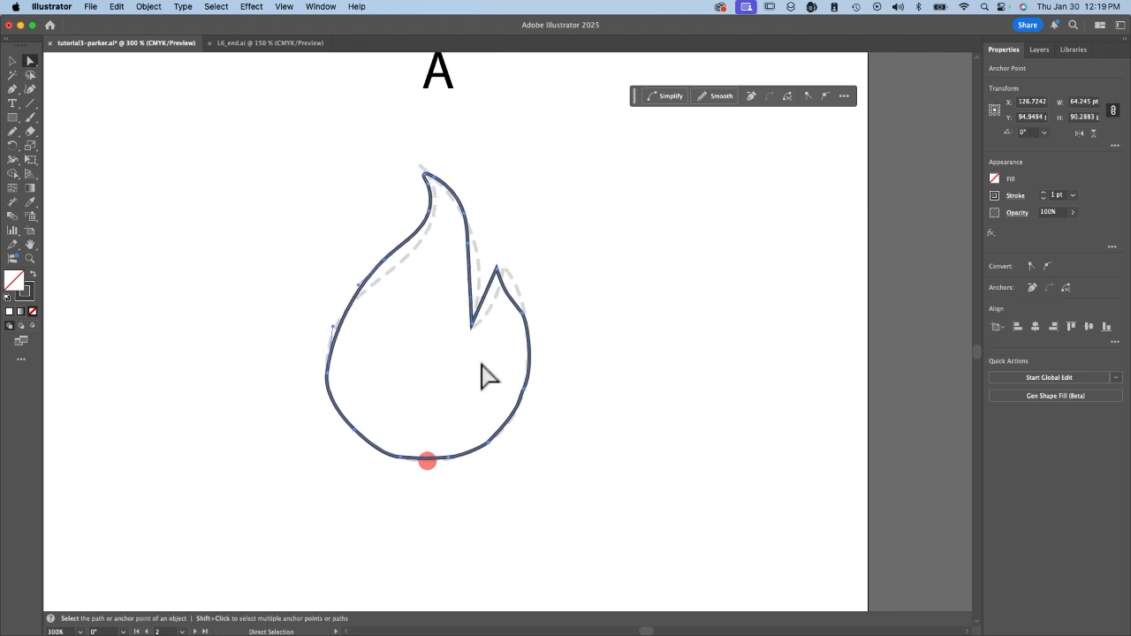
Try tracing the whole template B log outline with the Pencil tool from the red dot, and undo the stroke.
scroll(482, 376, "down", 10)
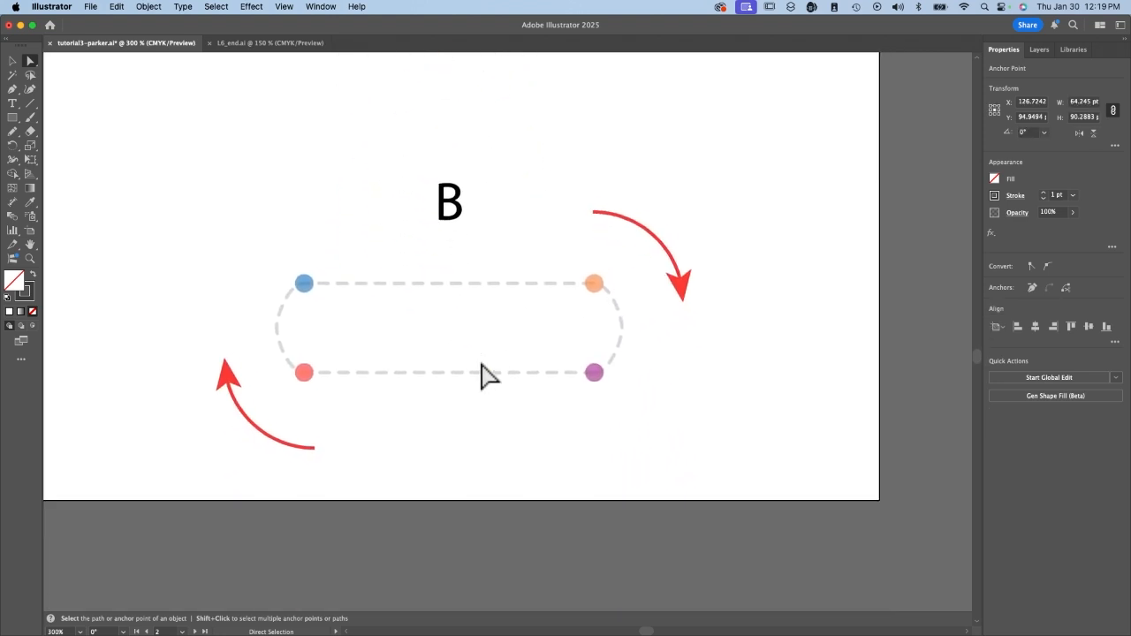
scroll(481, 364, "up", 1)
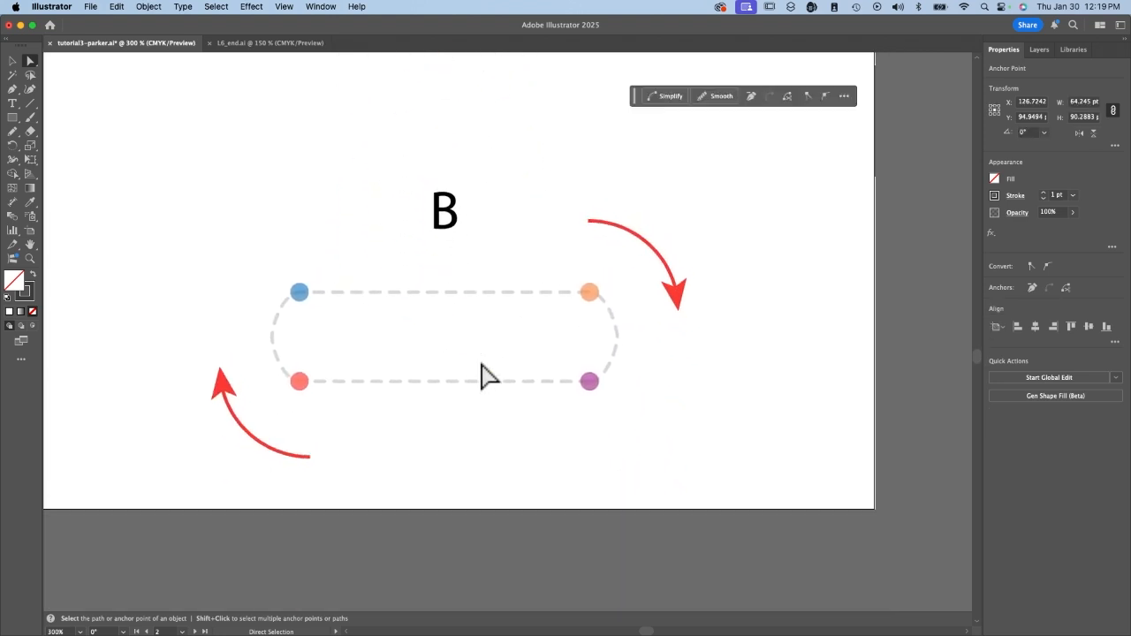
left_click(13, 132)
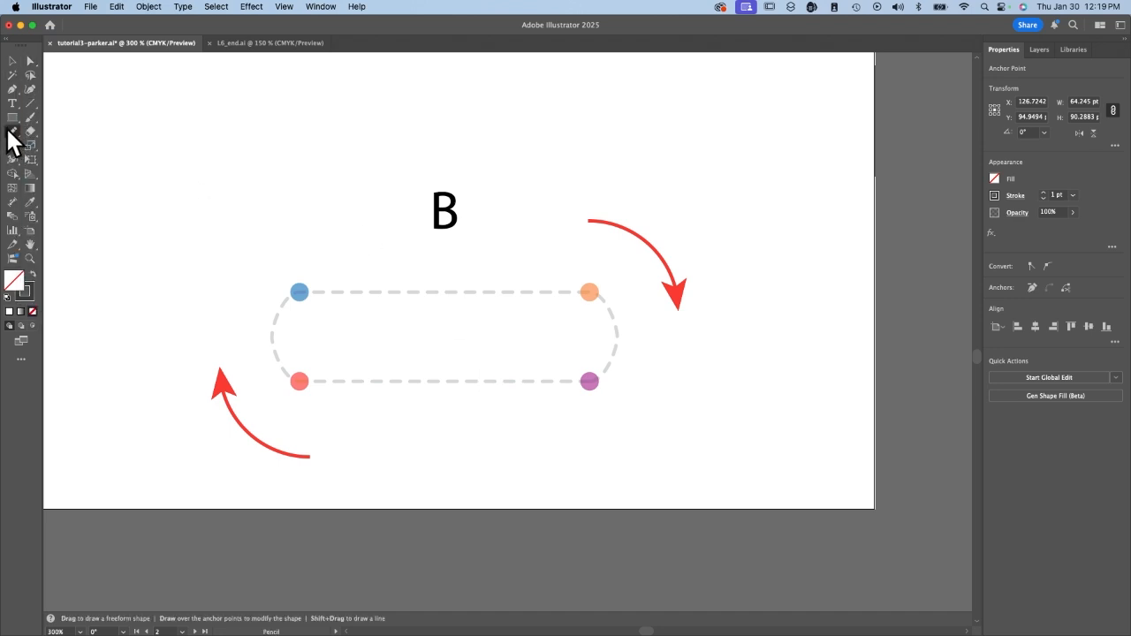
mouse_move(300, 381)
left_mouse_down()
mouse_move(272, 341)
mouse_move(281, 306)
mouse_move(301, 289)
mouse_move(569, 283)
mouse_move(594, 289)
mouse_move(612, 315)
mouse_move(591, 381)
mouse_move(301, 380)
left_mouse_up()
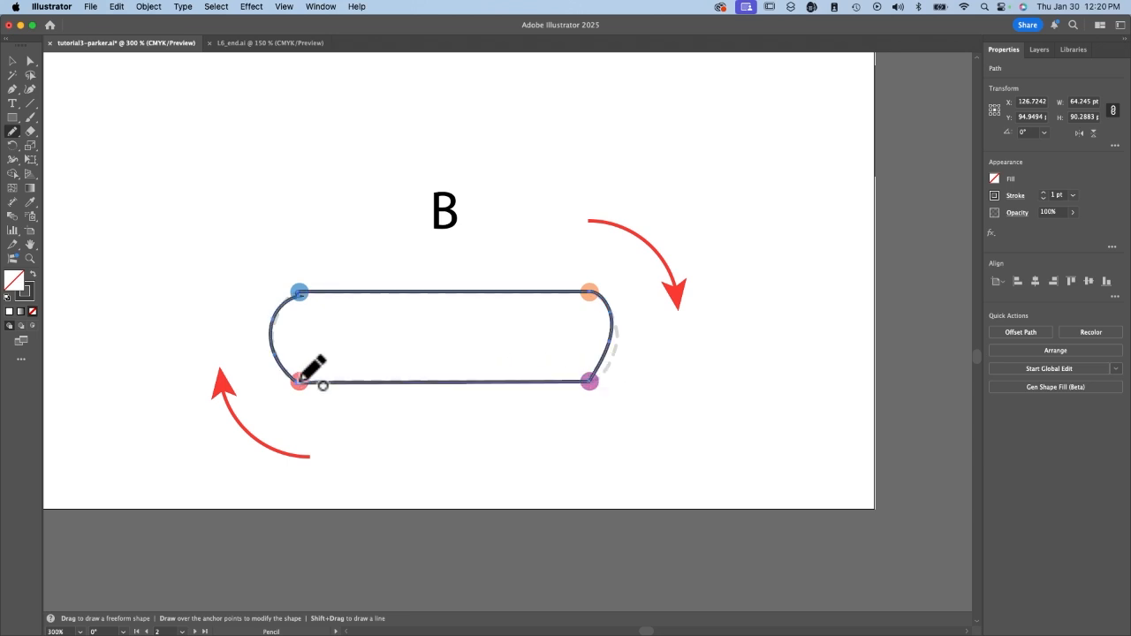
key("v")
left_click(691, 345)
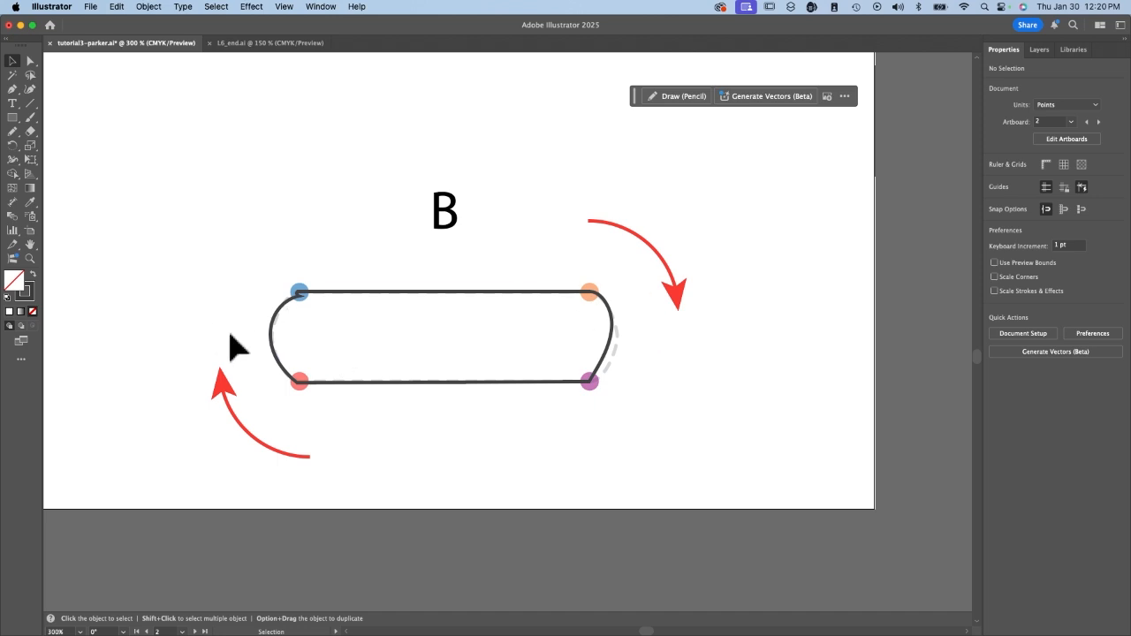
key("super+z")
Try drawing the log's rounded left end from the red dot to the blue dot twice, undoing each stroke.
left_click(12, 130)
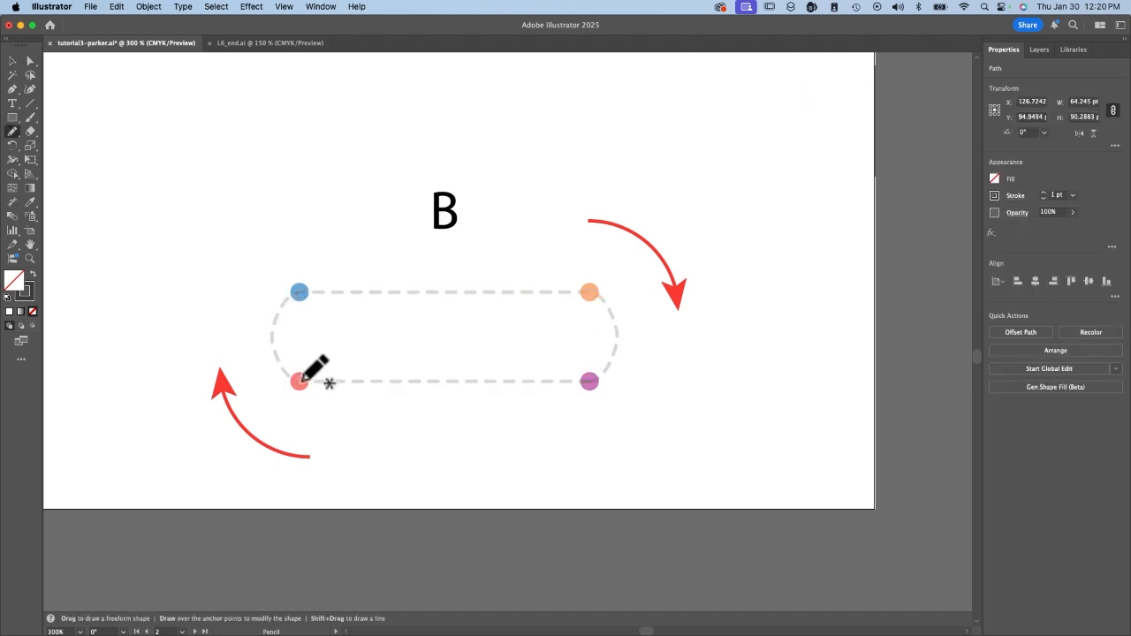
mouse_move(302, 378)
left_mouse_down()
mouse_move(275, 346)
mouse_move(275, 314)
mouse_move(301, 300)
left_mouse_up()
key("super+z")
mouse_move(303, 380)
left_mouse_down()
mouse_move(278, 359)
mouse_move(270, 295)
mouse_move(304, 286)
left_mouse_up()
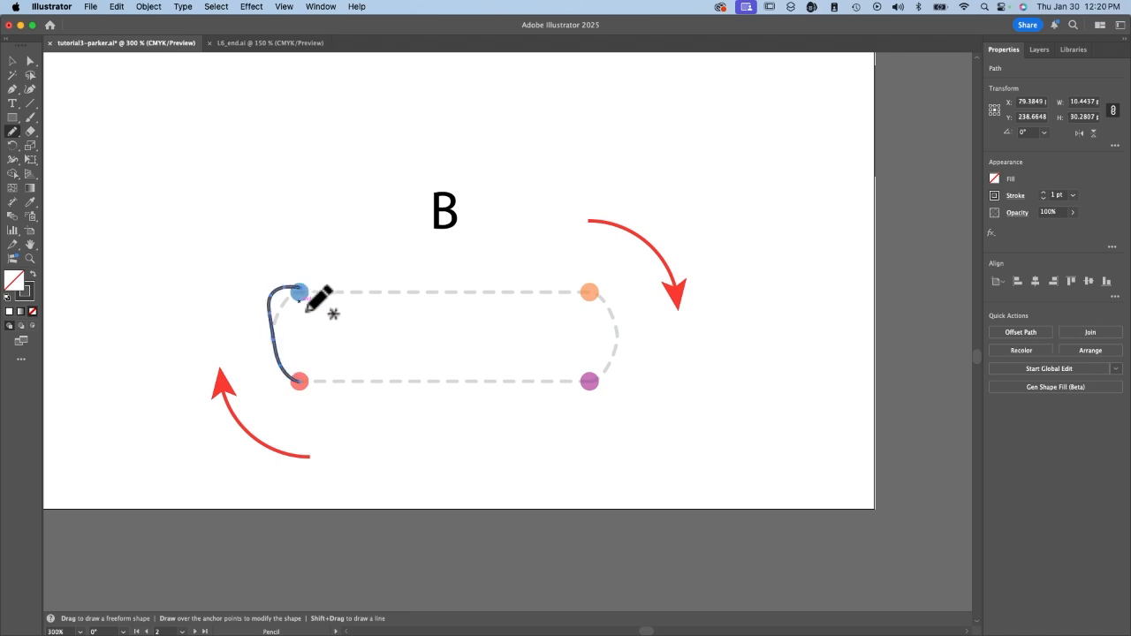
key("super+z")
Trace the template B log with the Pencil tool as a closed shape about 110 by 29 pt, keeping its long edges straight.
mouse_move(298, 378)
left_mouse_down()
mouse_move(273, 324)
mouse_move(300, 295)
left_mouse_up()
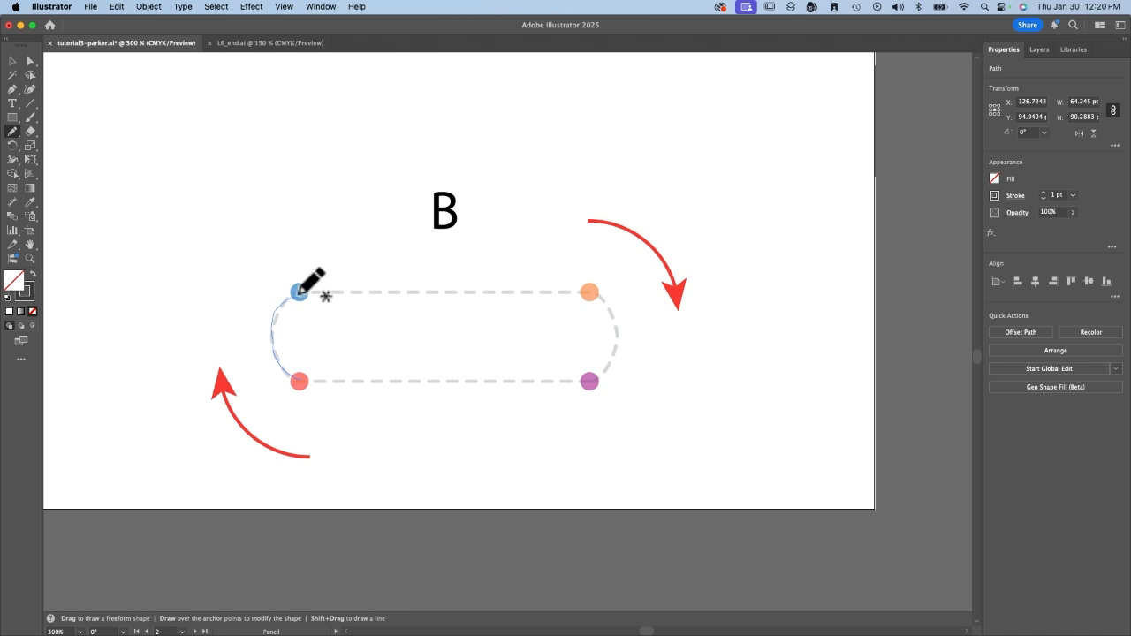
left_click_drag(300, 291, 590, 290)
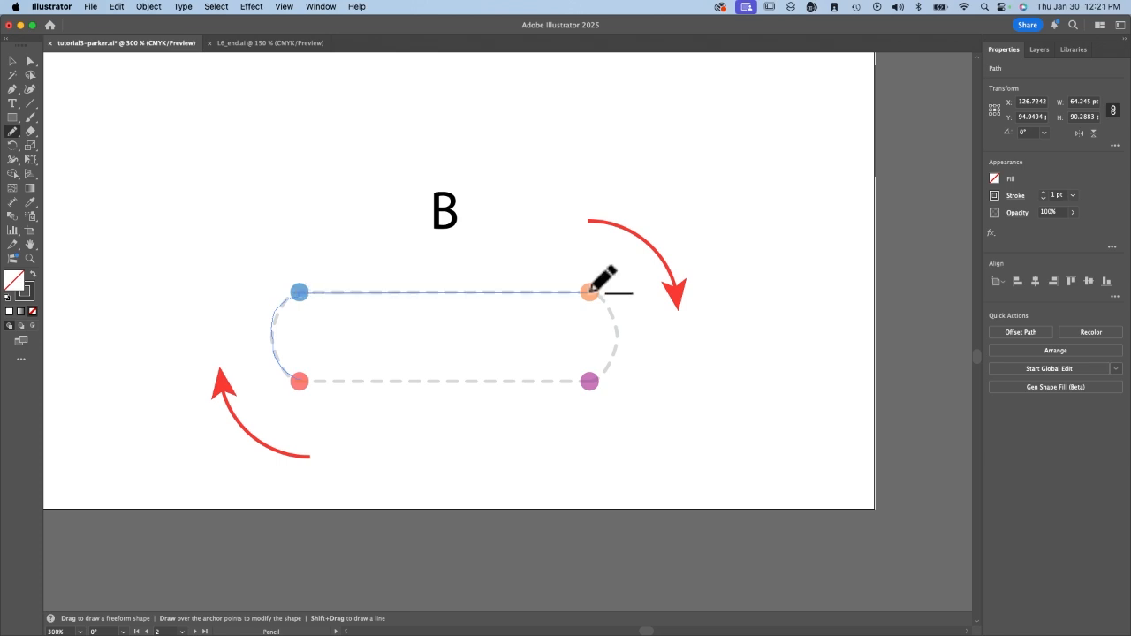
mouse_move(591, 293)
left_mouse_down()
mouse_move(595, 382)
mouse_move(309, 382)
left_mouse_up()
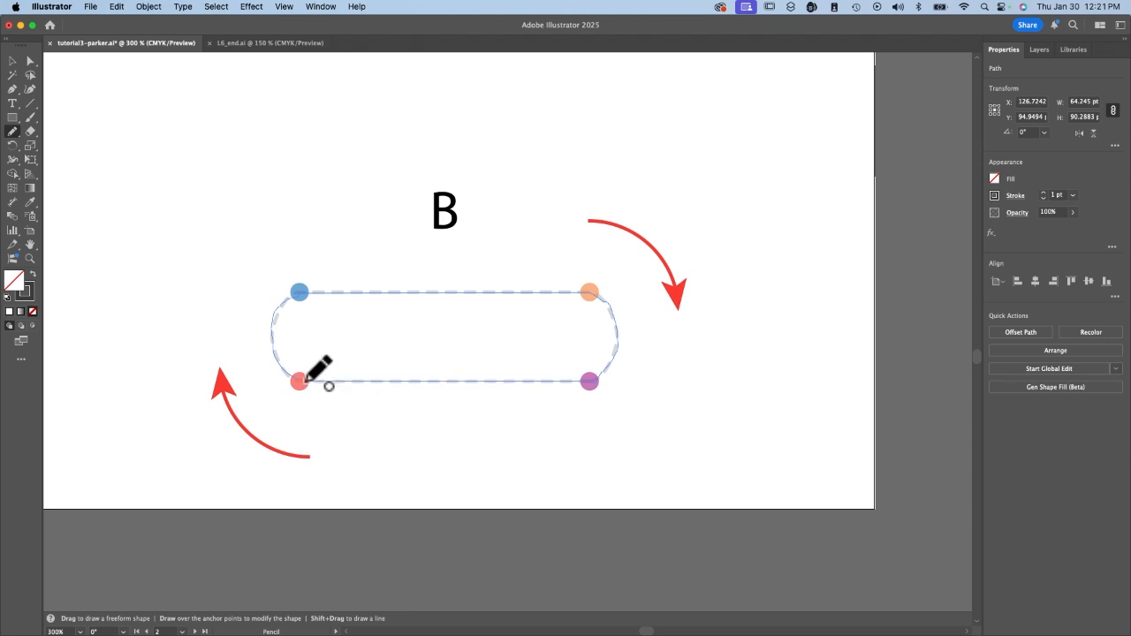
left_click_drag(305, 381, 304, 381)
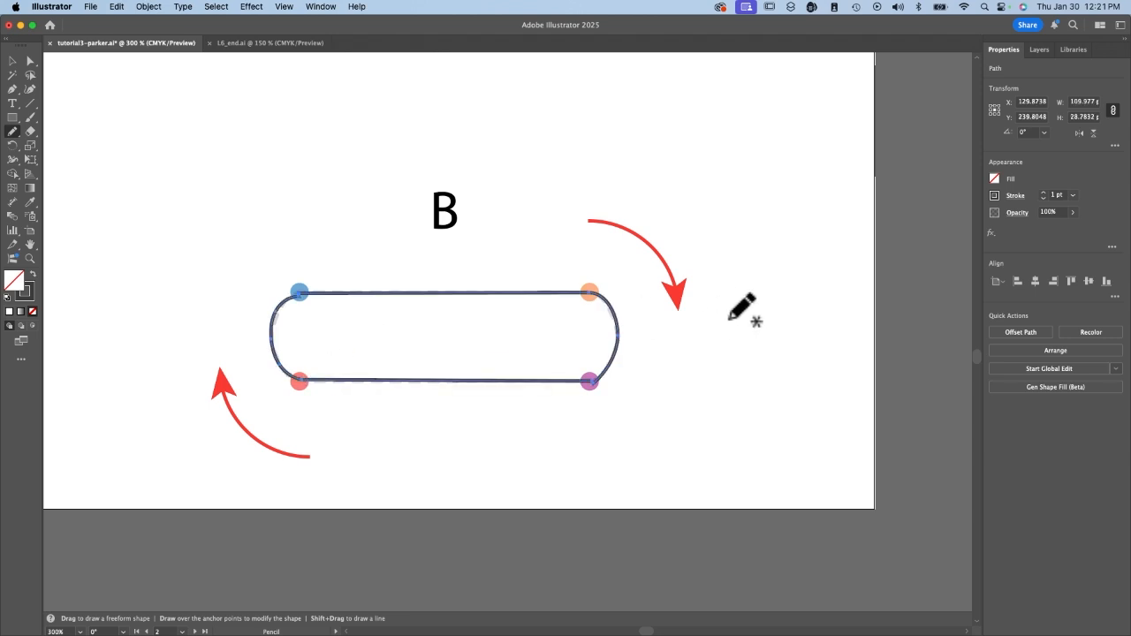
Fill the log with a brown swatch and the flame with the orange M=80 Y=95 K=0 swatch.
left_click(994, 179)
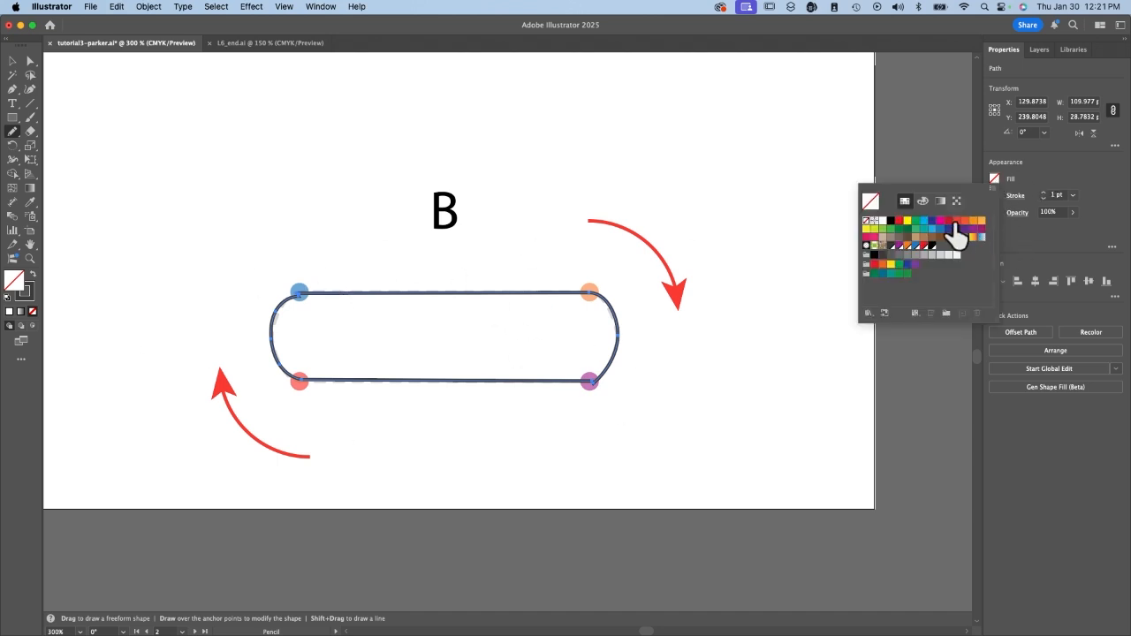
left_click(932, 241)
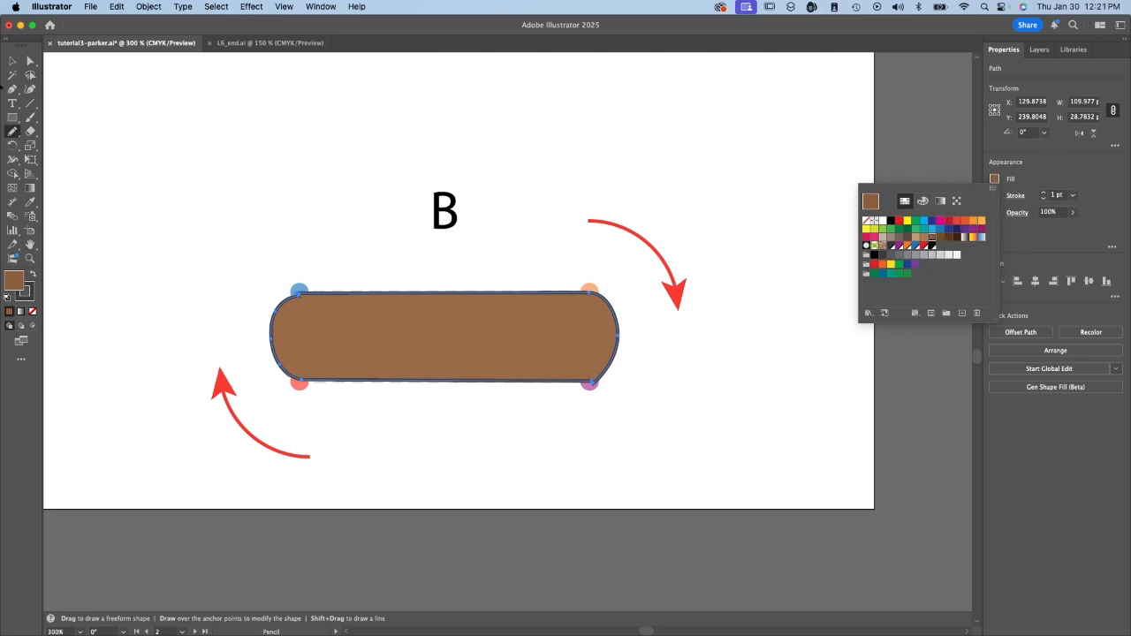
scroll(403, 182, "up", 10)
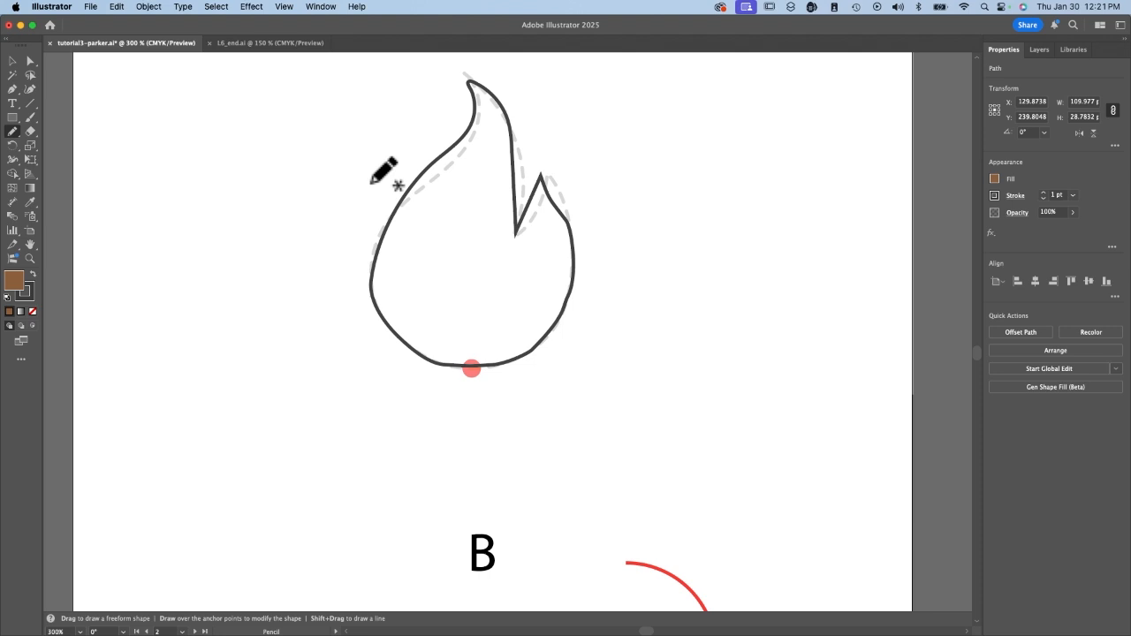
key("v")
left_click(399, 207)
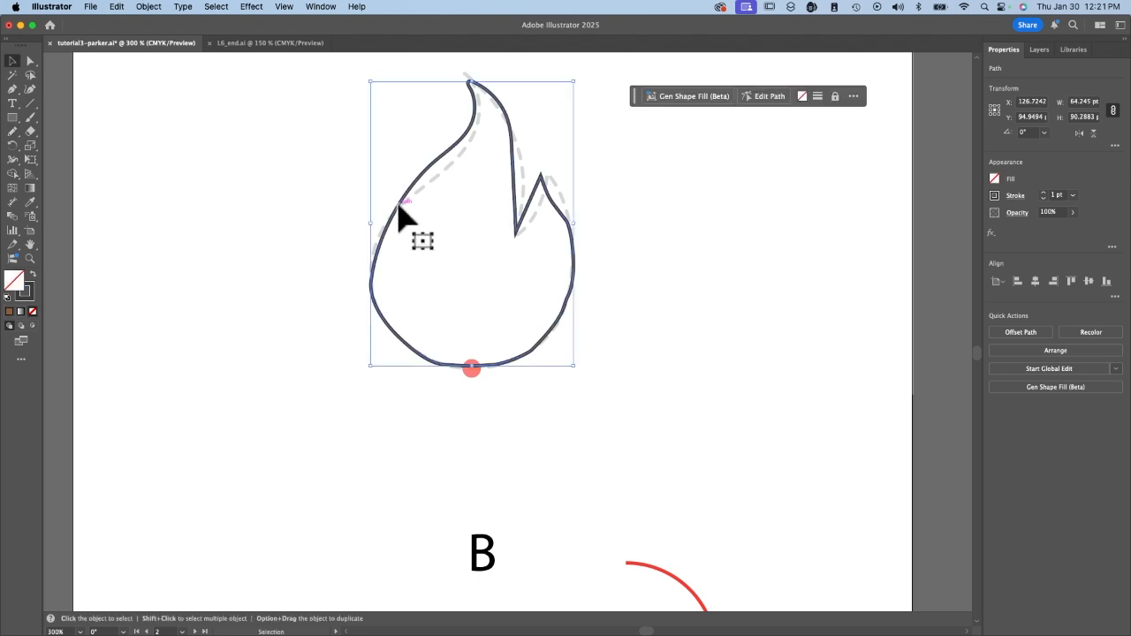
left_click(995, 178)
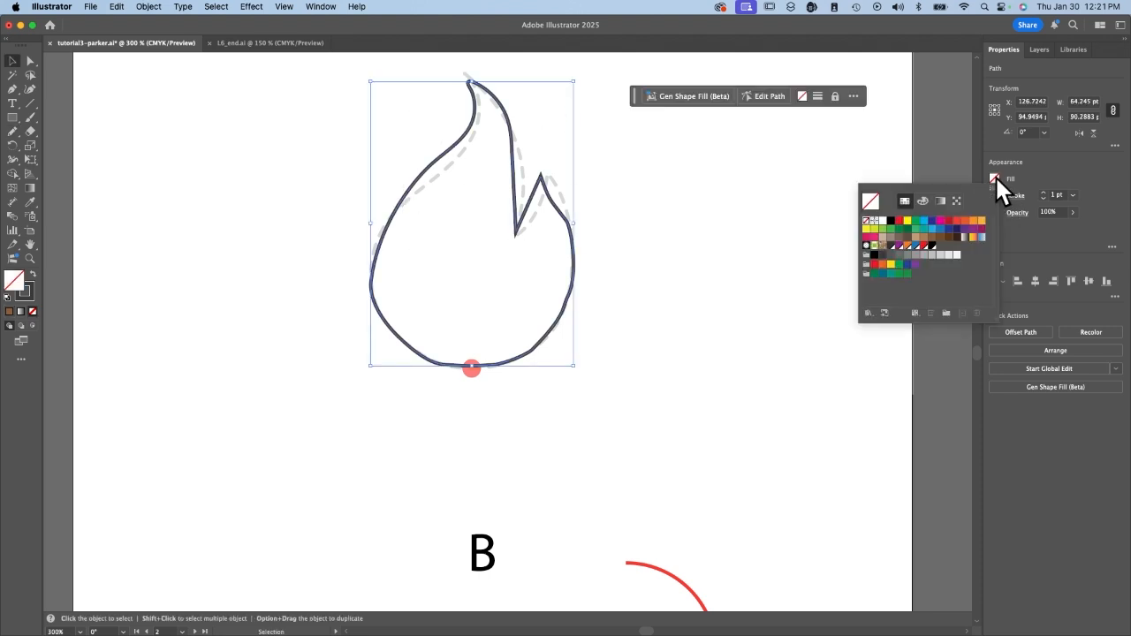
left_click(965, 221)
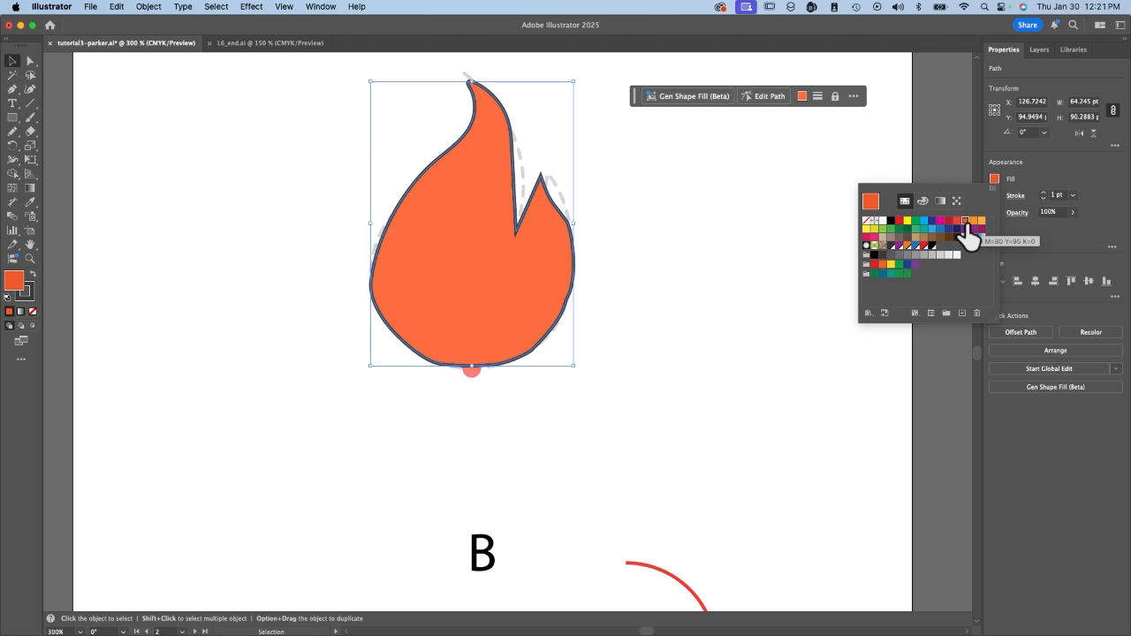
Move the flame down onto the log, bring it to the front, and deselect it.
key("super+minus")
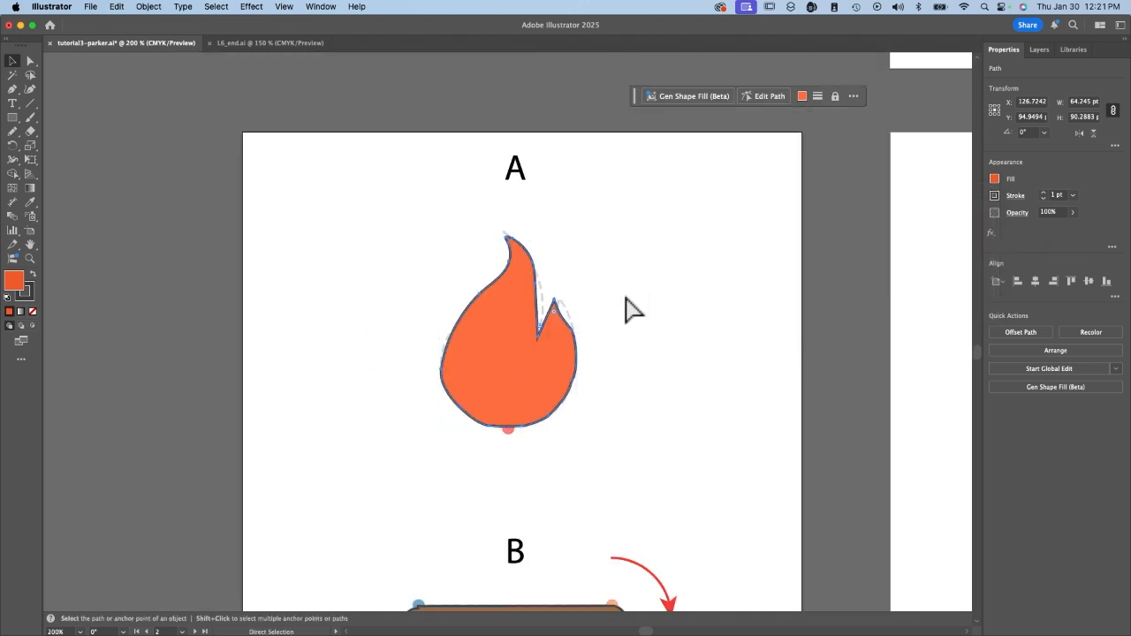
scroll(627, 310, "down", 2)
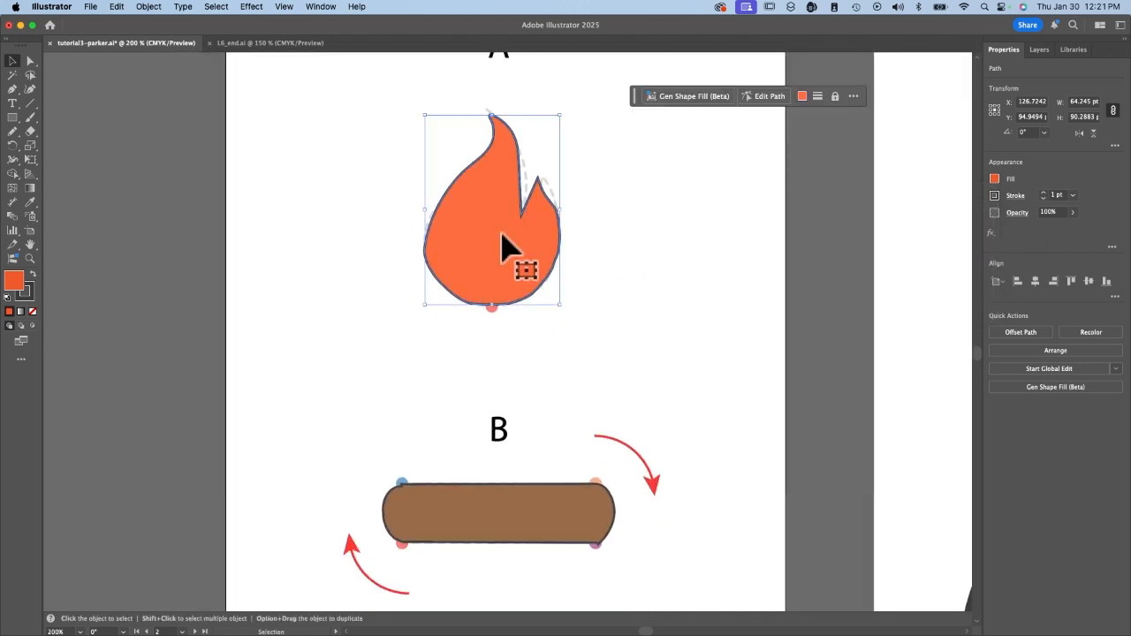
left_click_drag(496, 234, 493, 446)
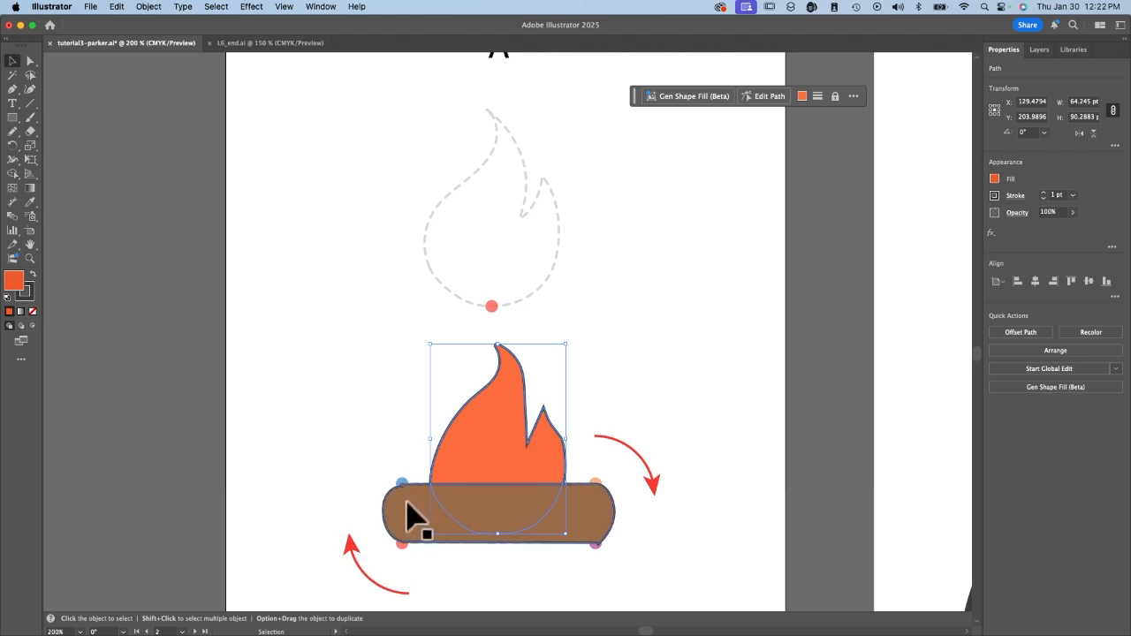
left_click(1019, 350)
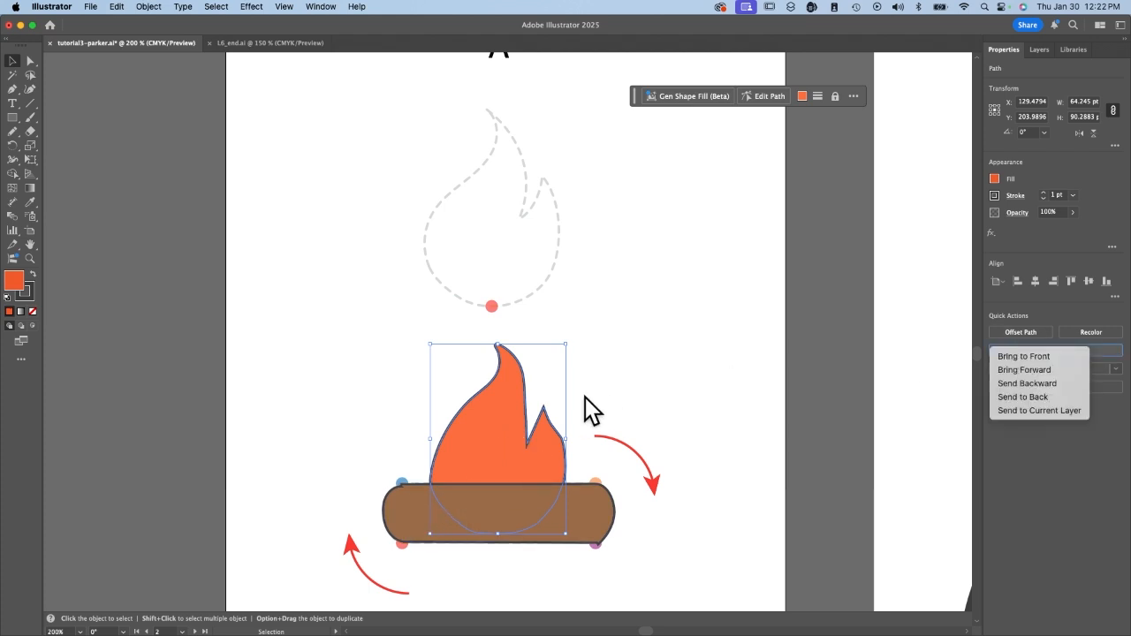
left_click(1038, 357)
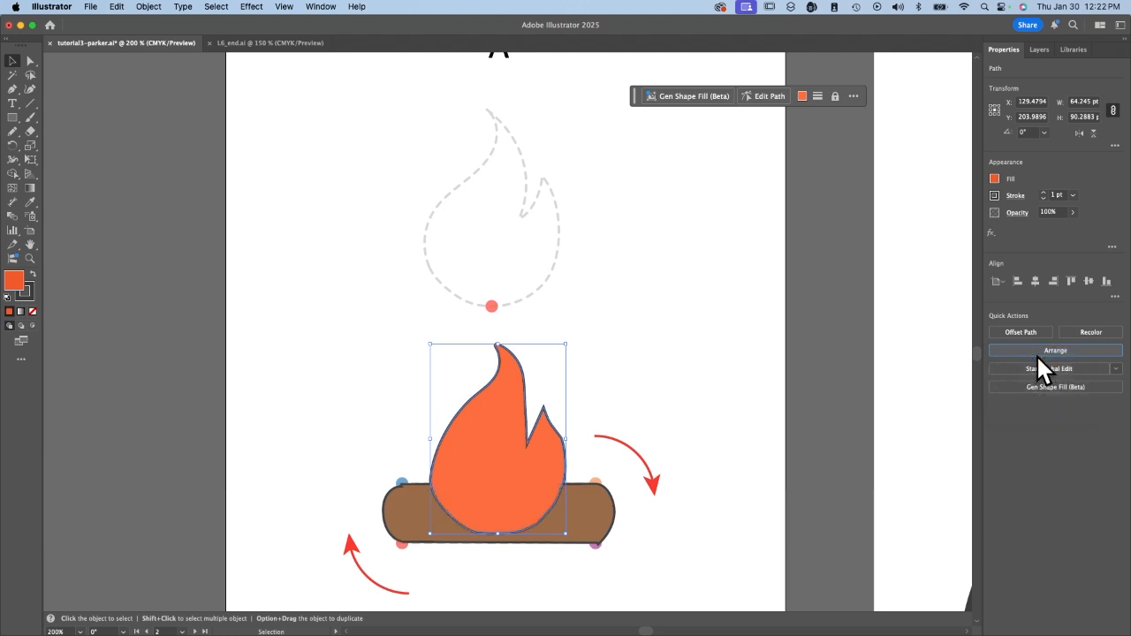
left_click(600, 412)
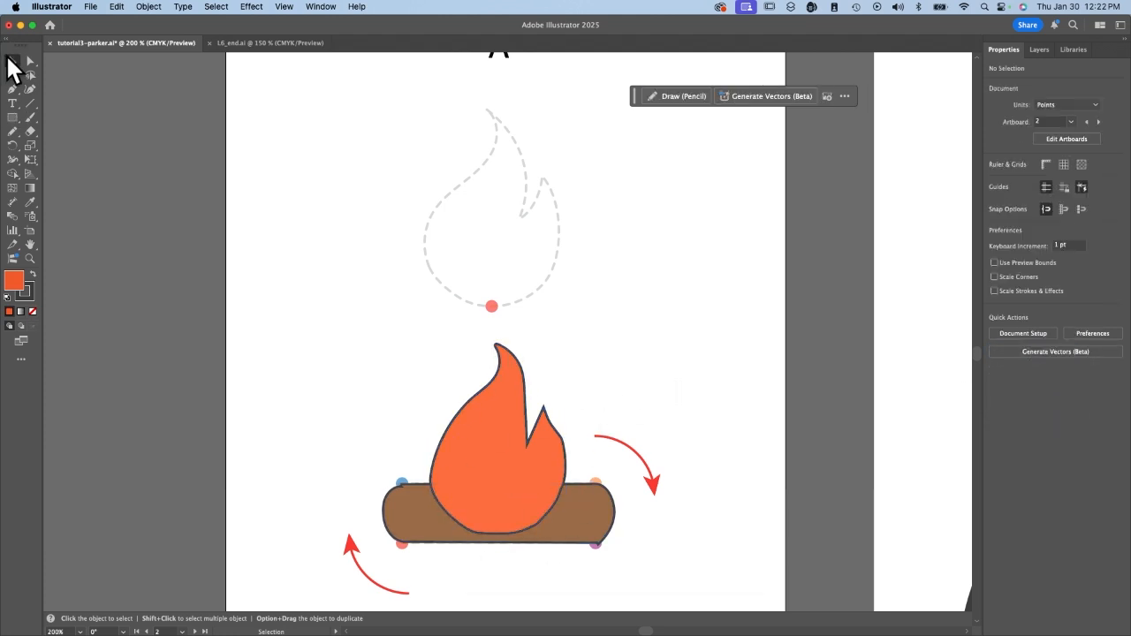
Select the flame and log together and go to the Logo 2 artboard.
left_click_drag(393, 352, 627, 514)
key("a")
key("v")
scroll(813, 391, "right", 10)
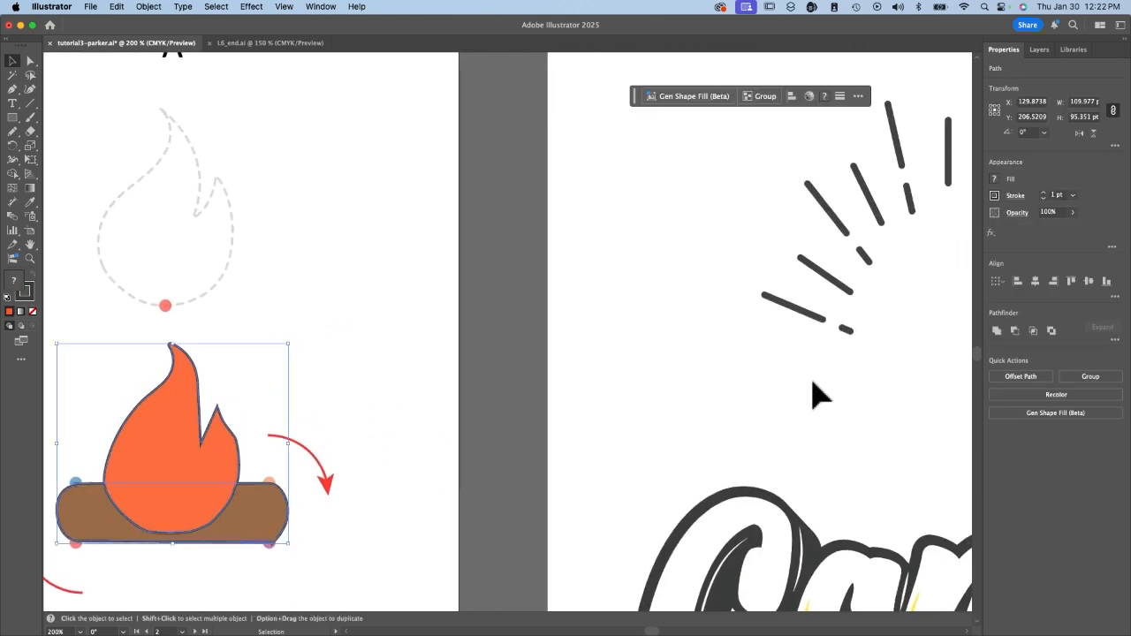
scroll(841, 396, "down", 5)
scroll(840, 397, "down", 3)
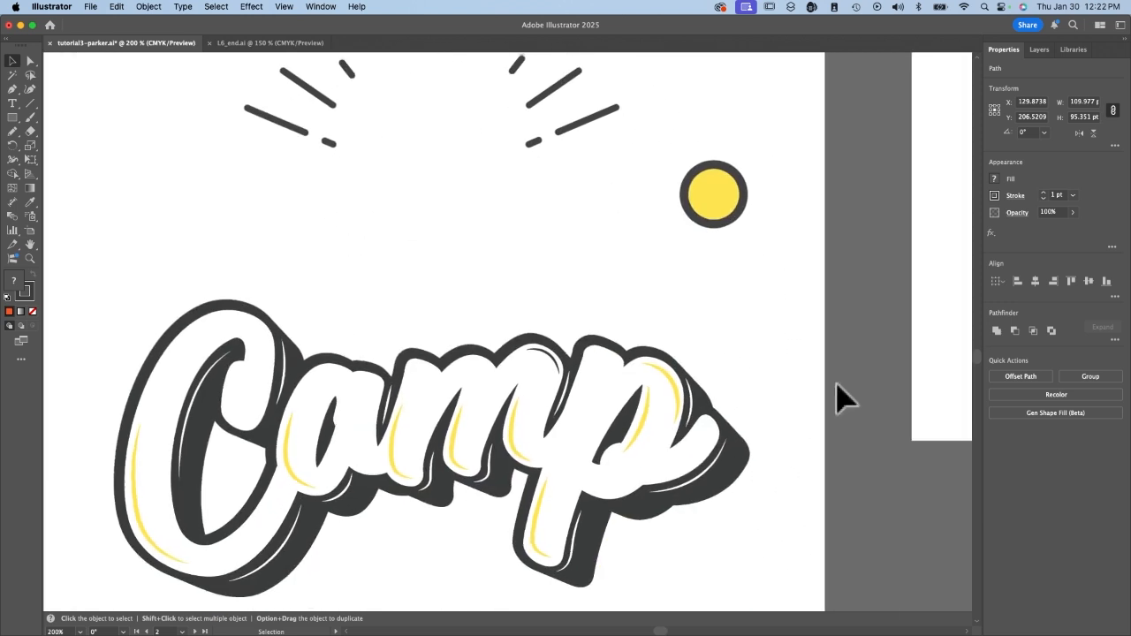
left_click(183, 630)
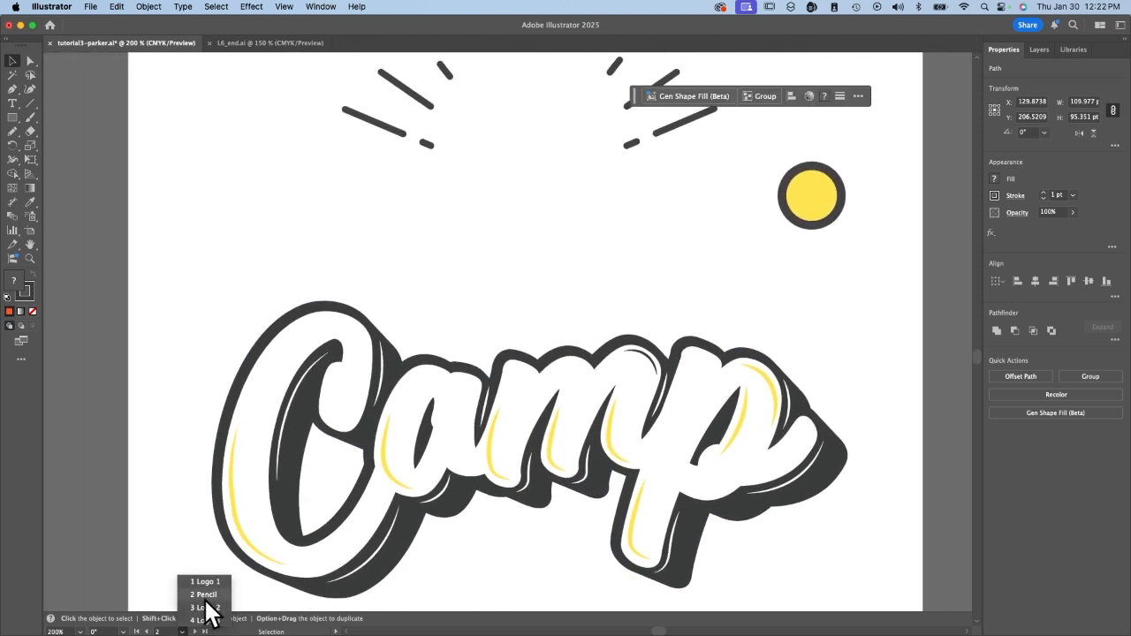
left_click(198, 608)
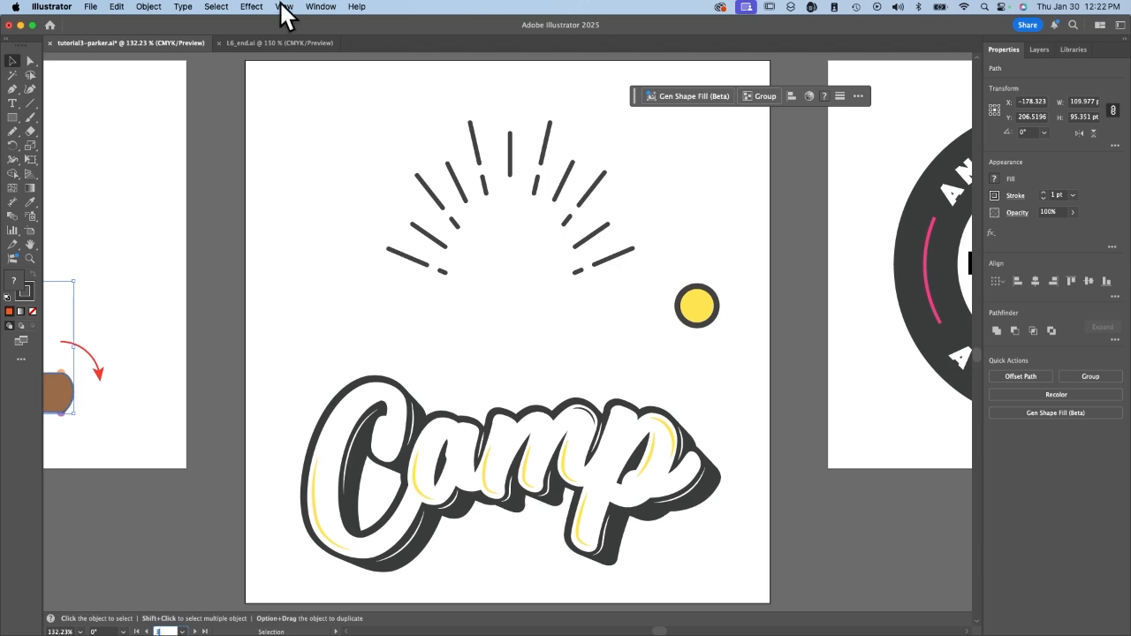
left_click(495, 257)
key("super+v")
left_click_drag(497, 336, 510, 290)
scroll(114, 303, "left", 5)
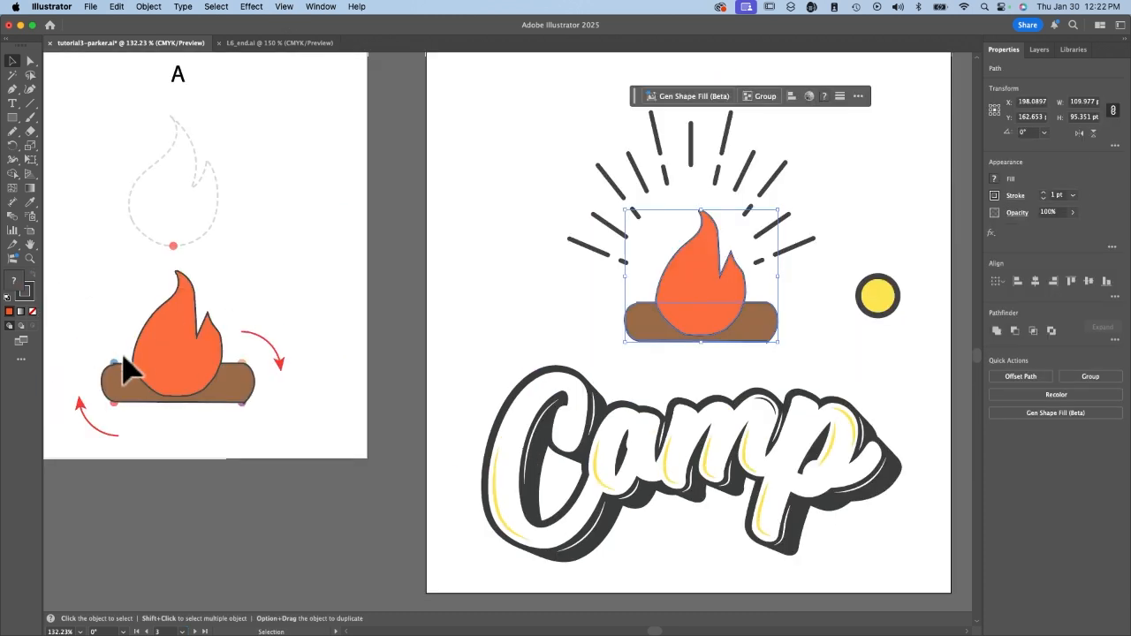
key("super+z")
Copy the flame and log together, paste them in front on the Logo 2 artboard, and position them centred under the rays.
key("super+z")
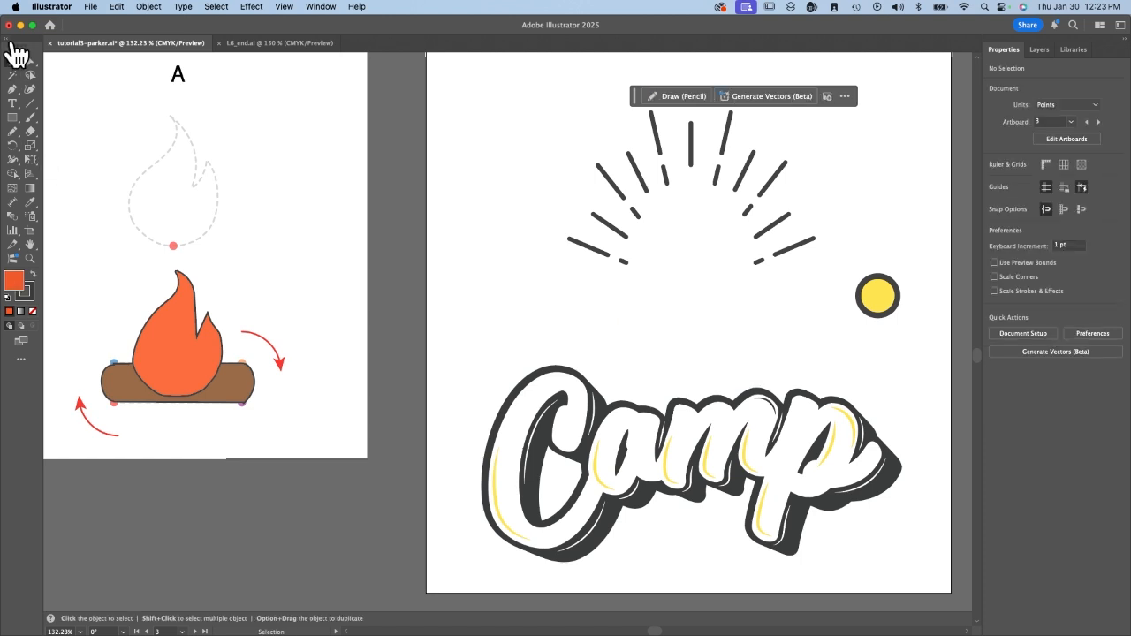
left_click_drag(97, 288, 271, 417)
left_click_drag(177, 349, 689, 284)
key("super+z")
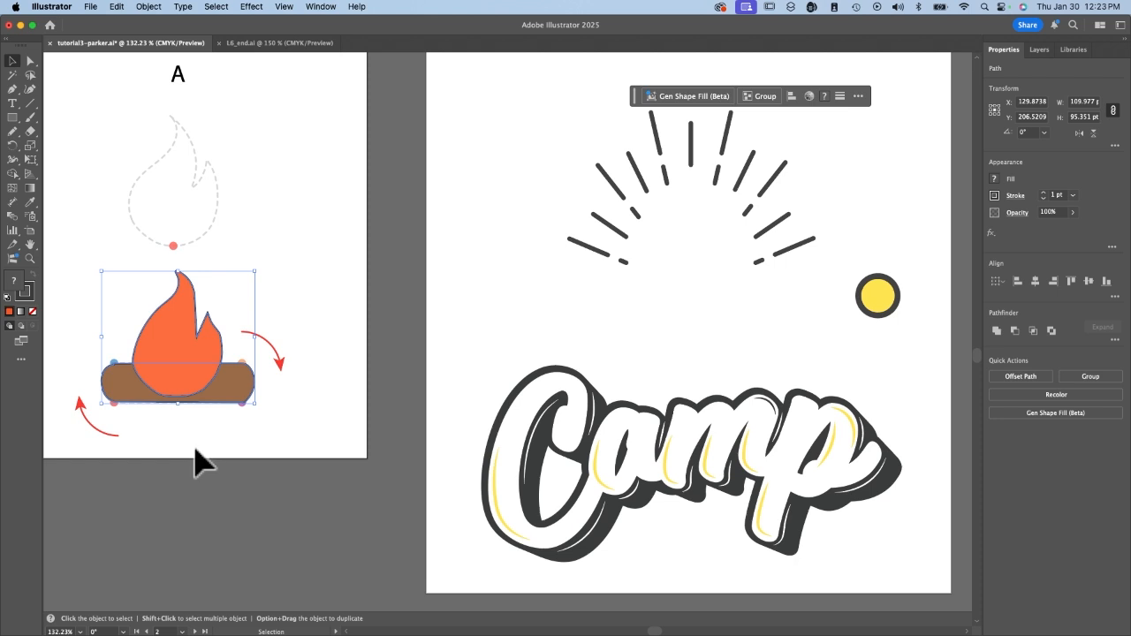
left_click(117, 8)
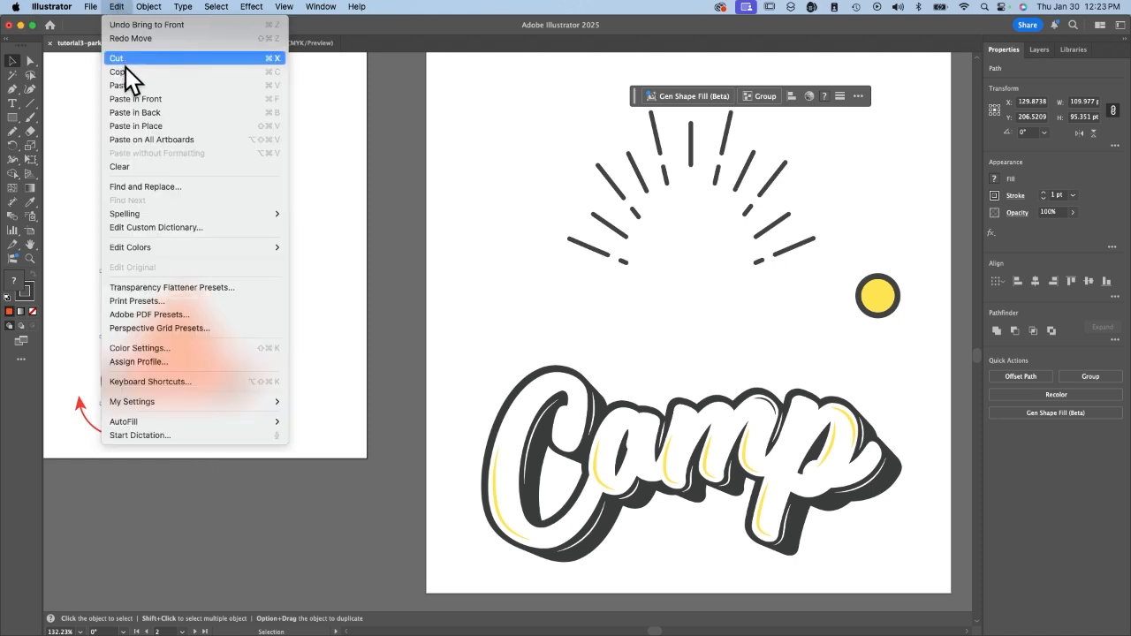
left_click(123, 73)
left_click(702, 309)
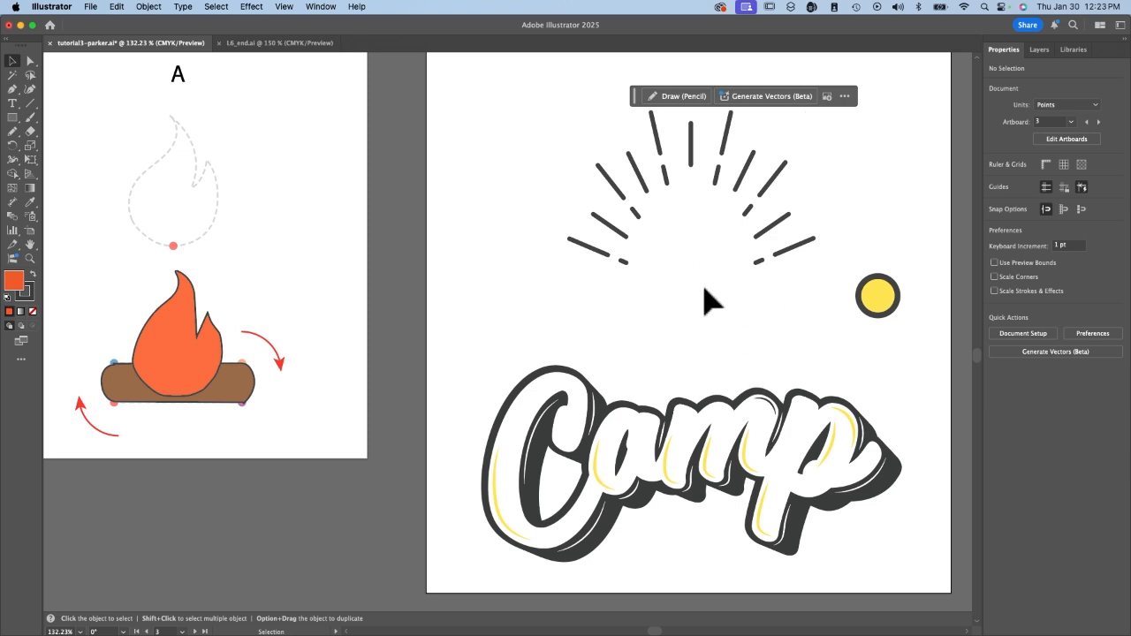
left_click(117, 7)
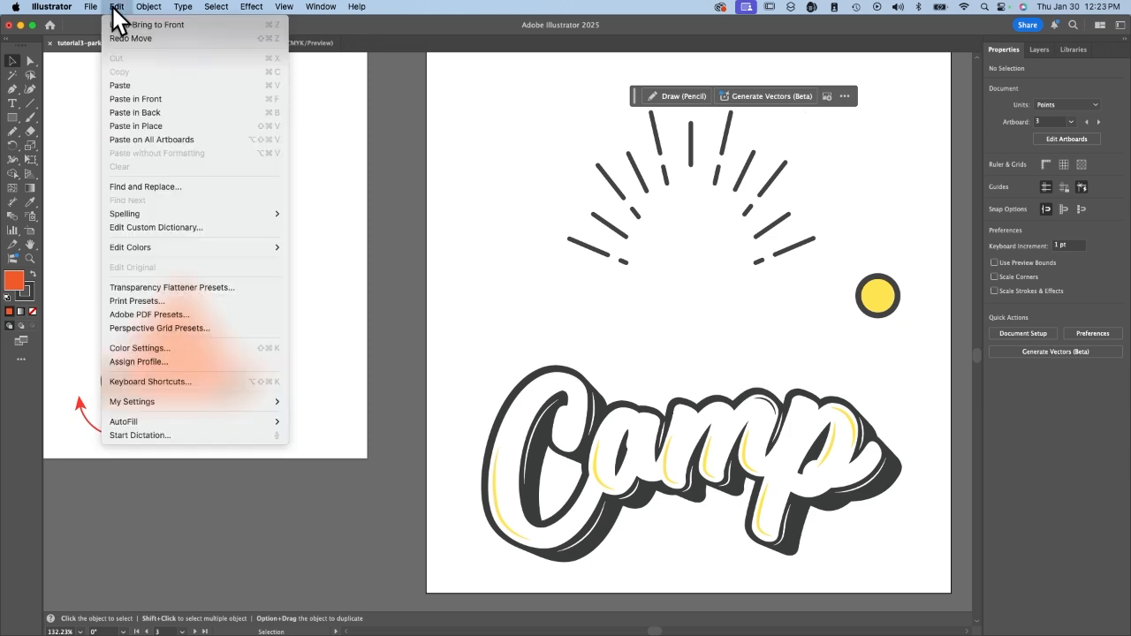
left_click(130, 99)
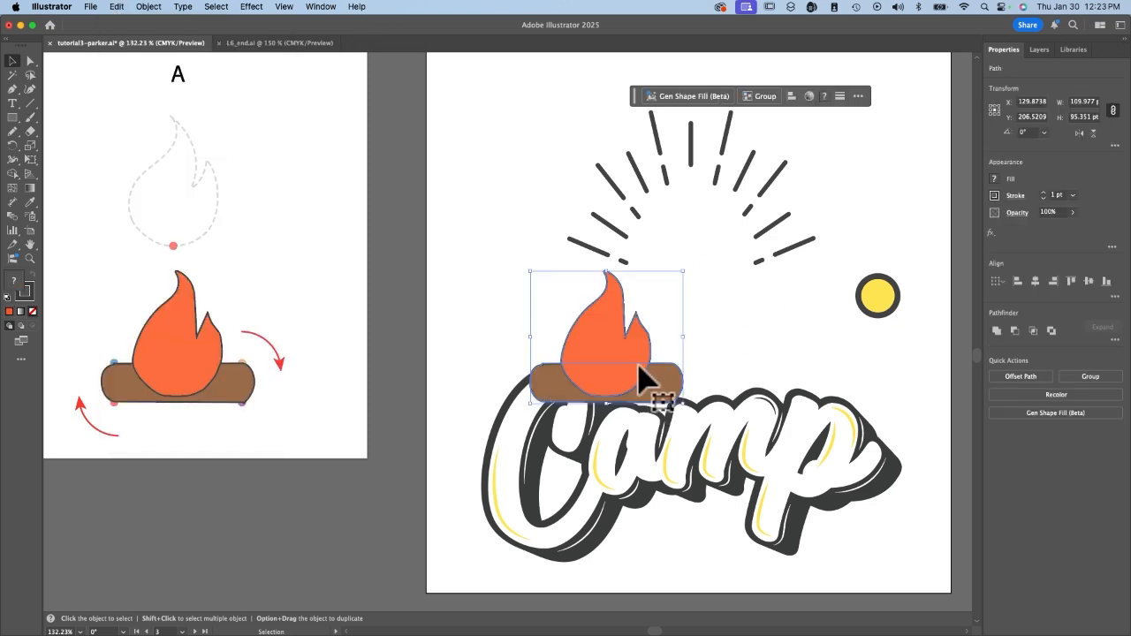
left_click_drag(619, 340, 709, 271)
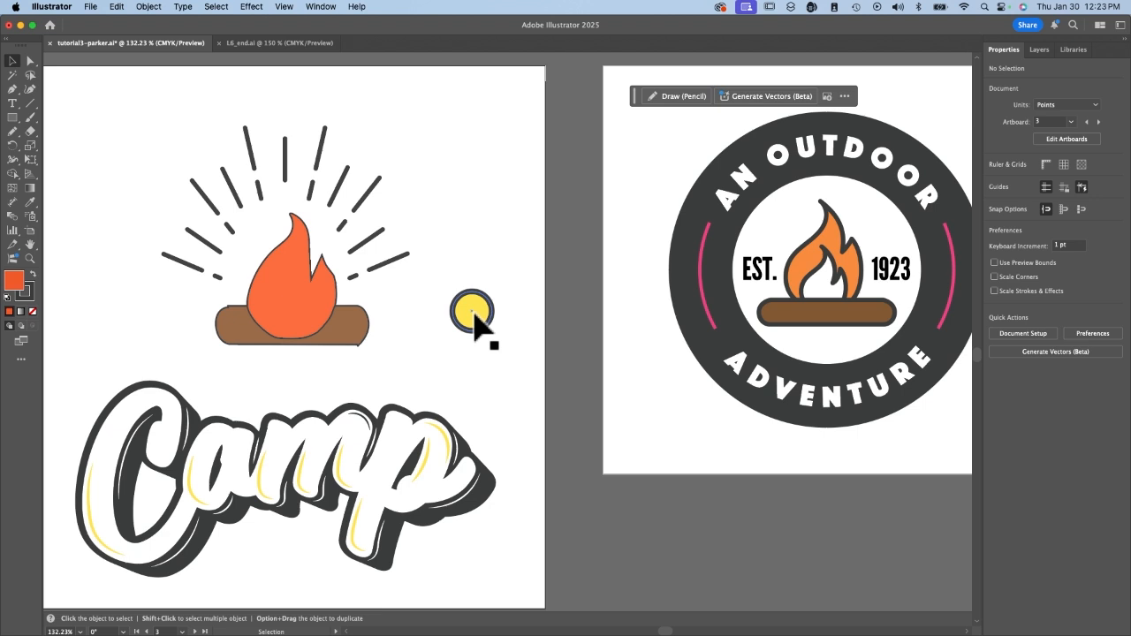
Cut the yellow circle's path open at its top anchor point with the Scissors tool.
key("super+equal")
key("super+equal")
key("super+equal")
scroll(108, 237, "left", 2)
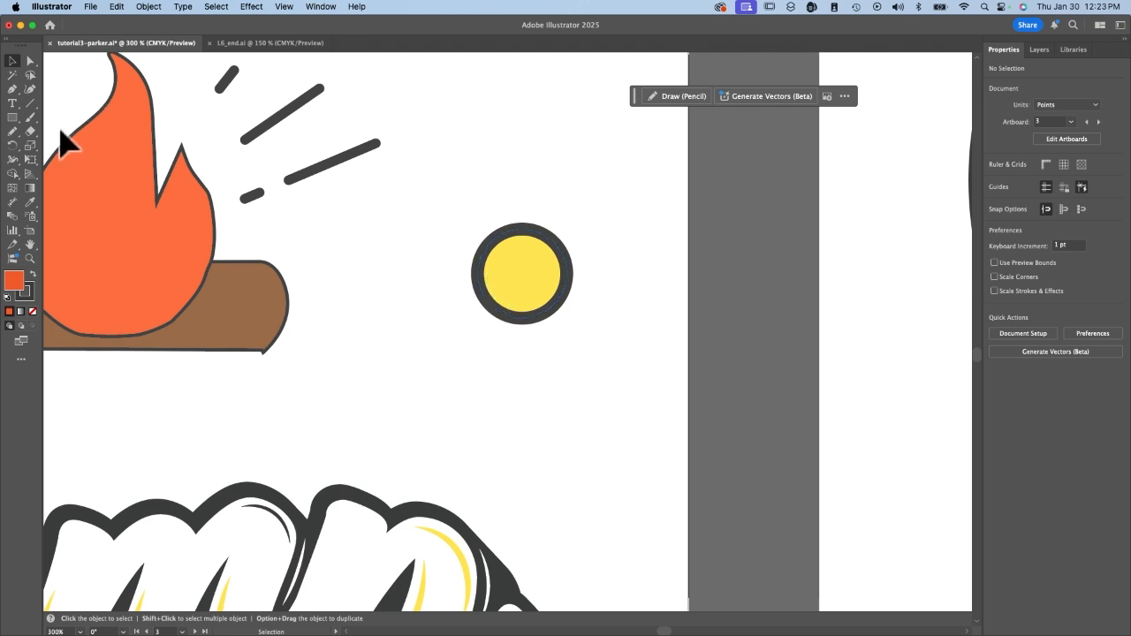
left_click(29, 130)
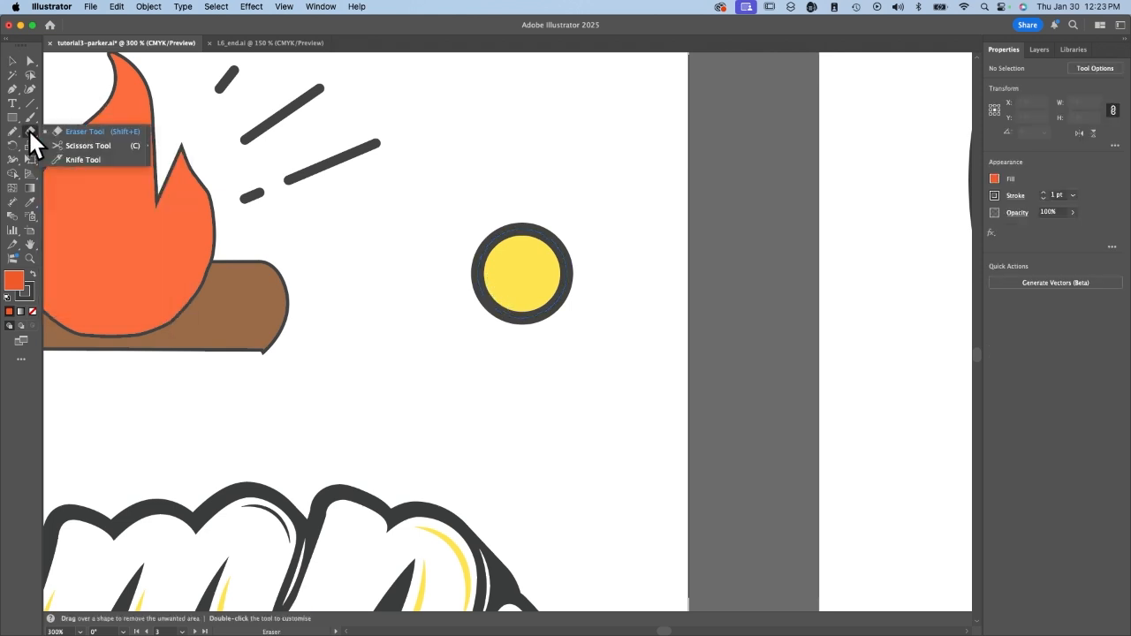
left_click(67, 144)
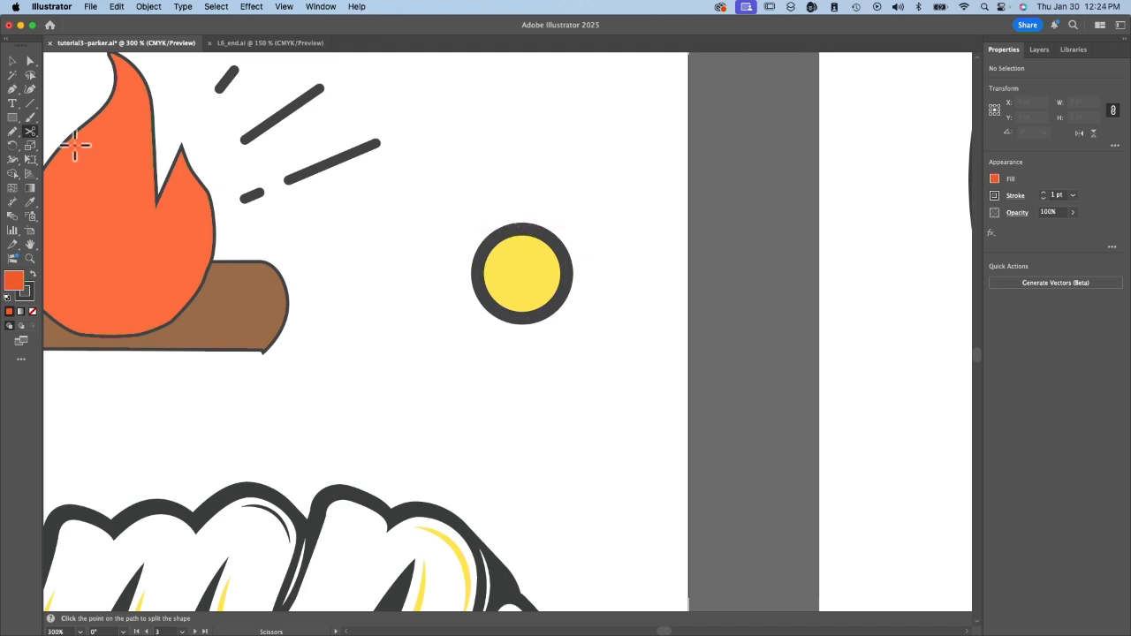
left_click(522, 229)
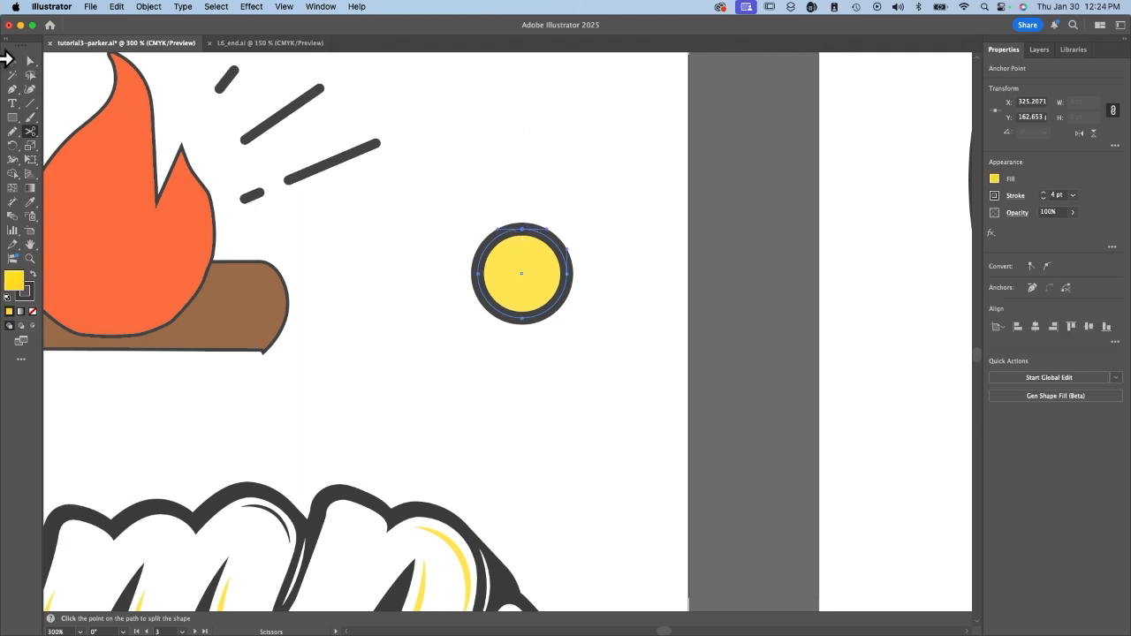
Move the circle's two cut end points up about 15 pt, leaving them side by side.
left_click(30, 61)
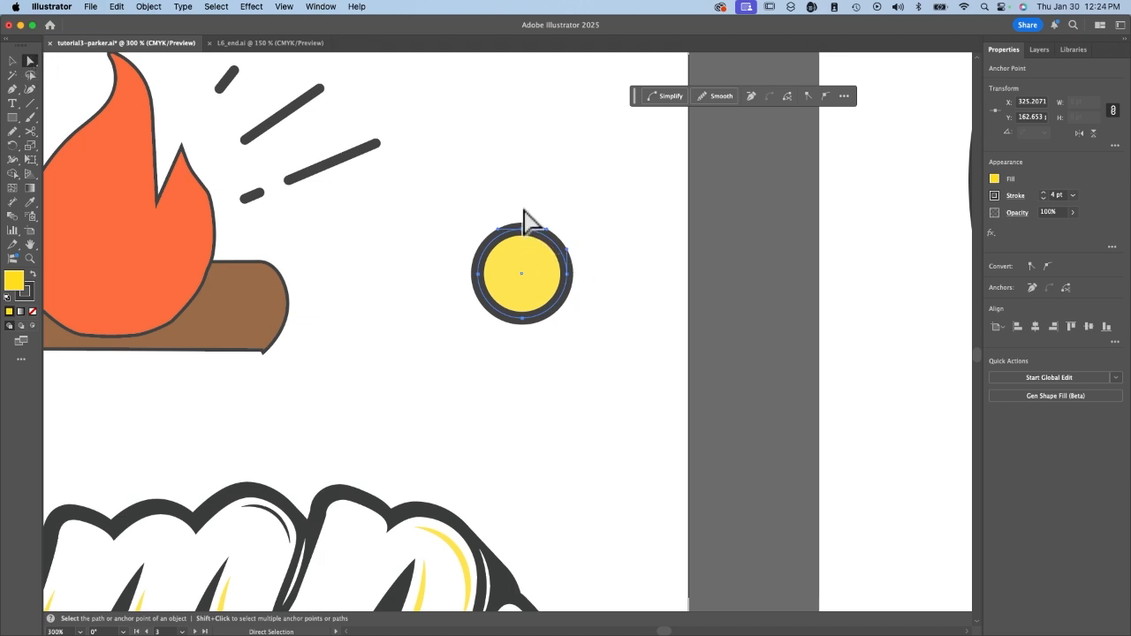
left_click_drag(522, 229, 522, 182)
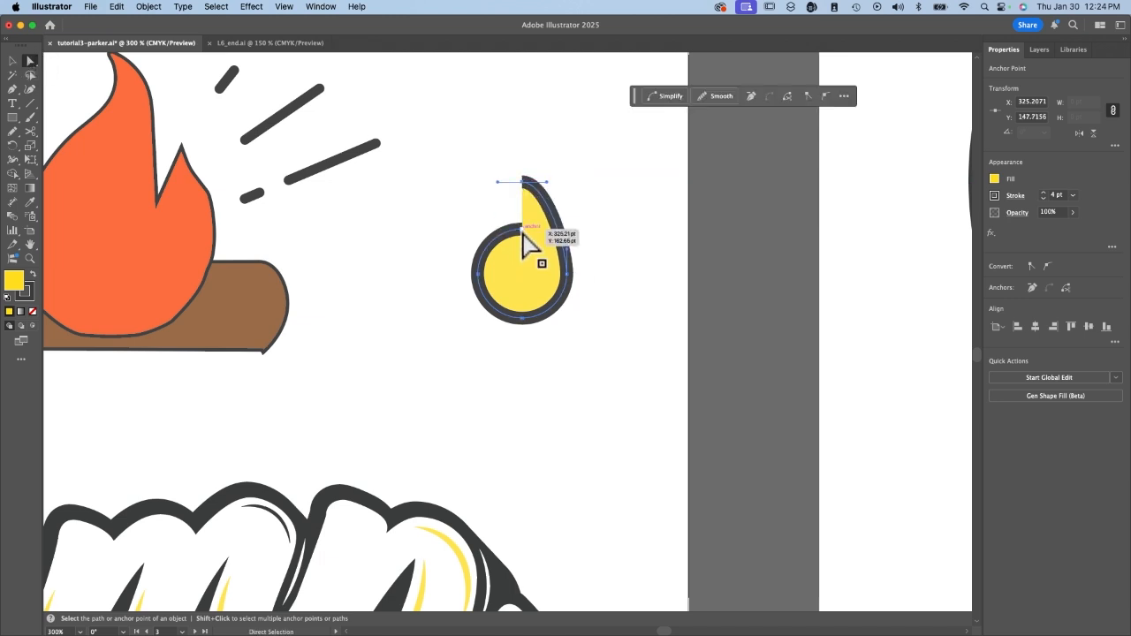
left_click_drag(523, 233, 530, 182)
Select the yellow shape's two open end points and join them to close the path.
key("super+equal")
key("super+equal")
key("super+equal")
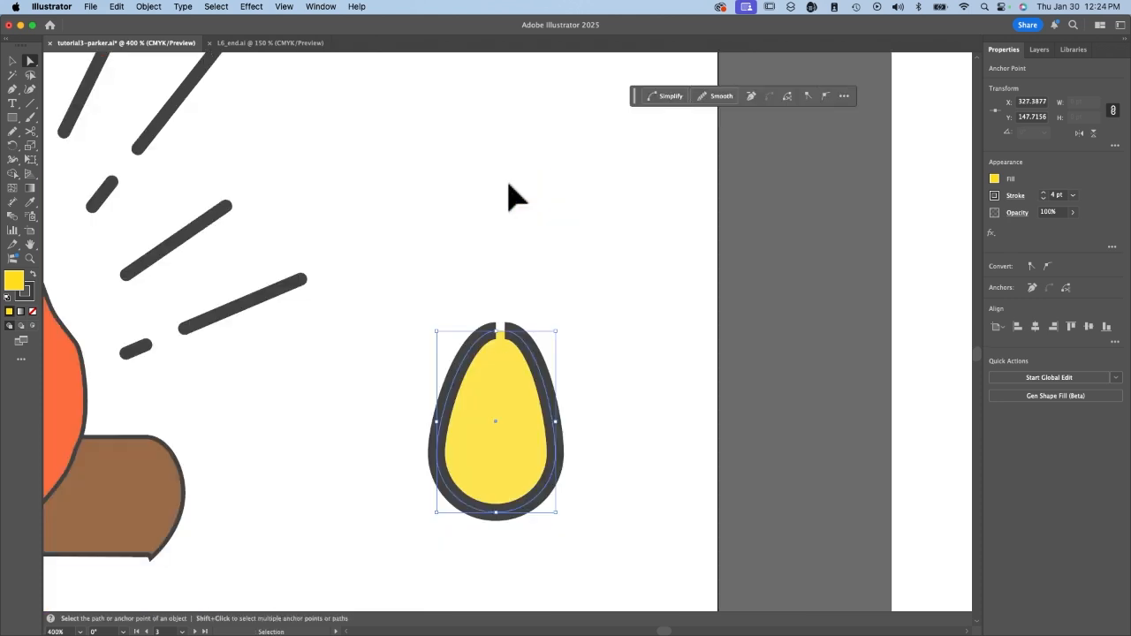
scroll(524, 313, "down", 2)
left_click(490, 225)
left_click(506, 225, "shift")
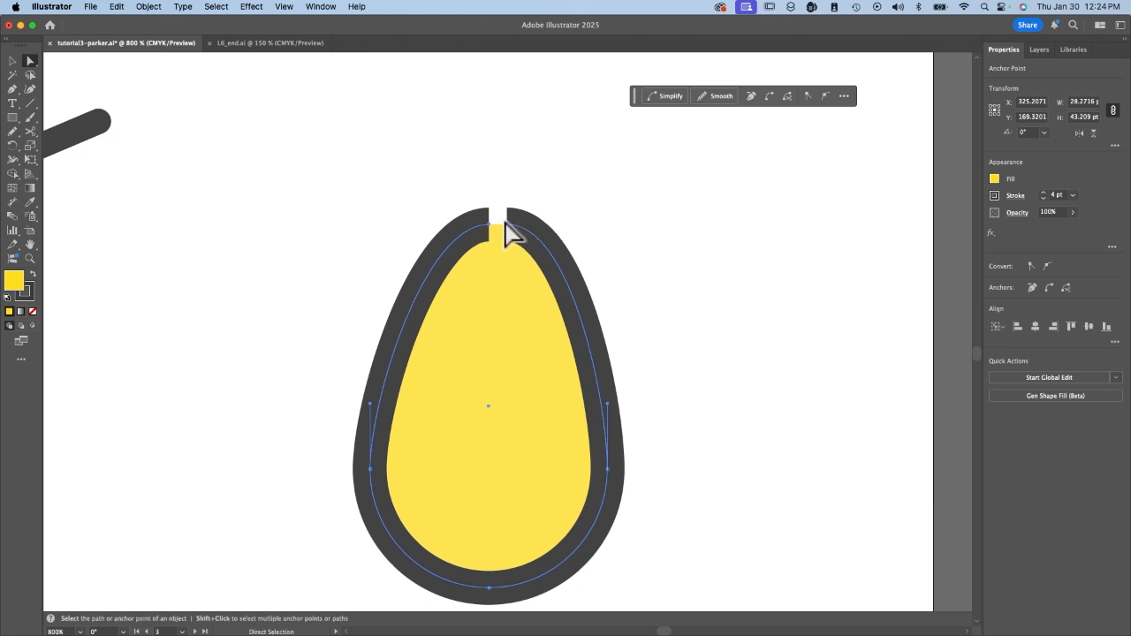
left_click(157, 5)
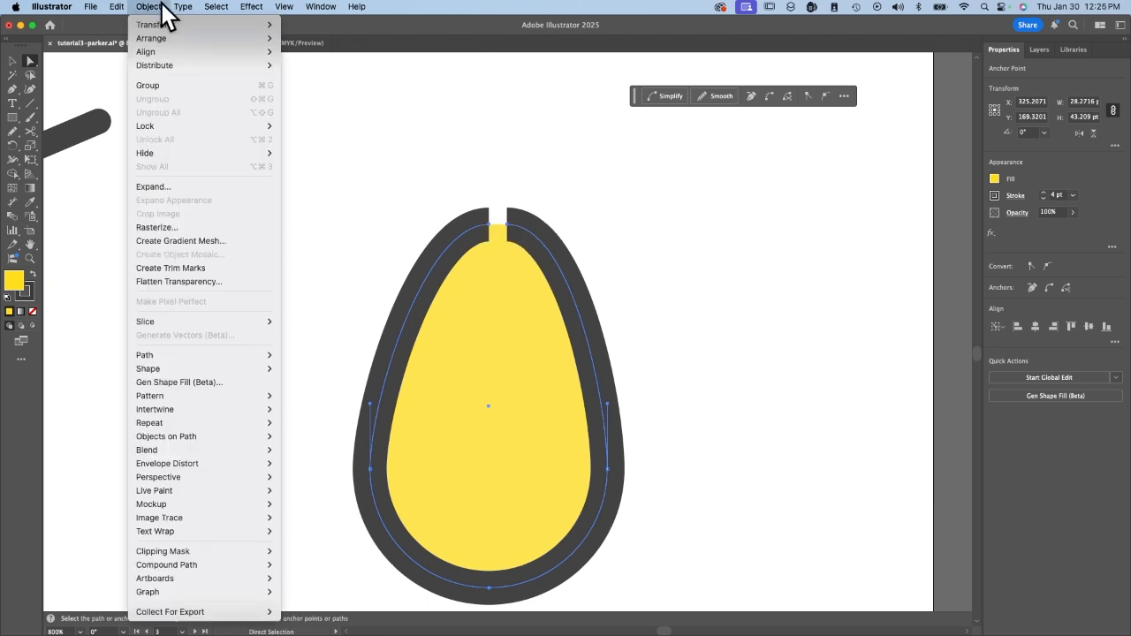
mouse_move(209, 360)
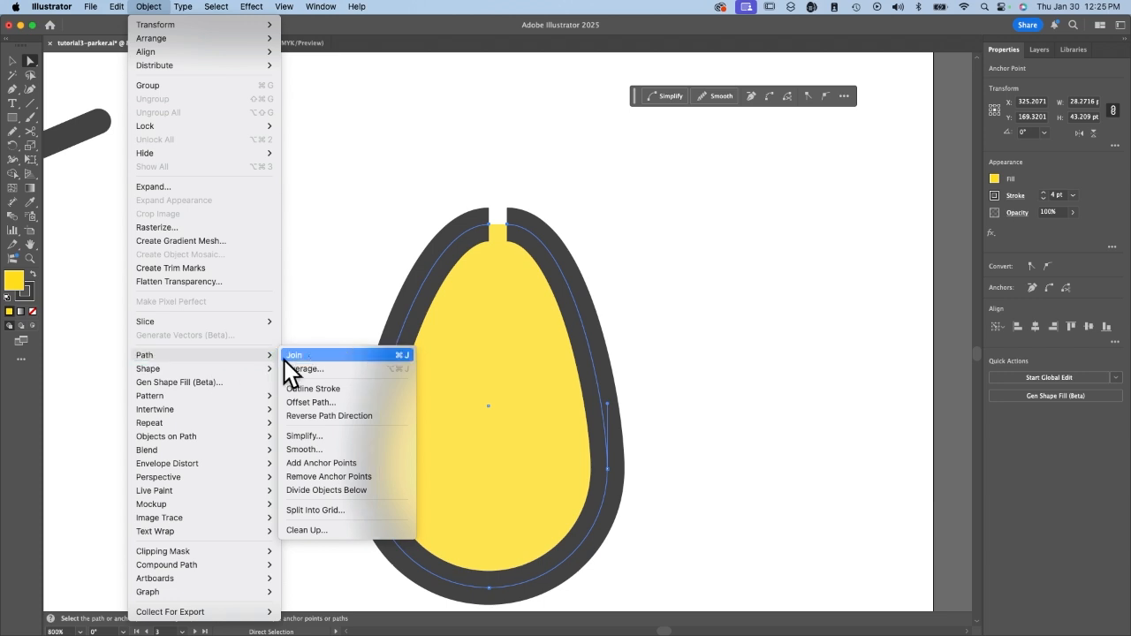
left_click(408, 356)
Shape a pointed teardrop tip by raising the top about 11 pt, pulling both direction handles inward and bringing the two top anchors together.
left_click_drag(496, 225, 486, 132)
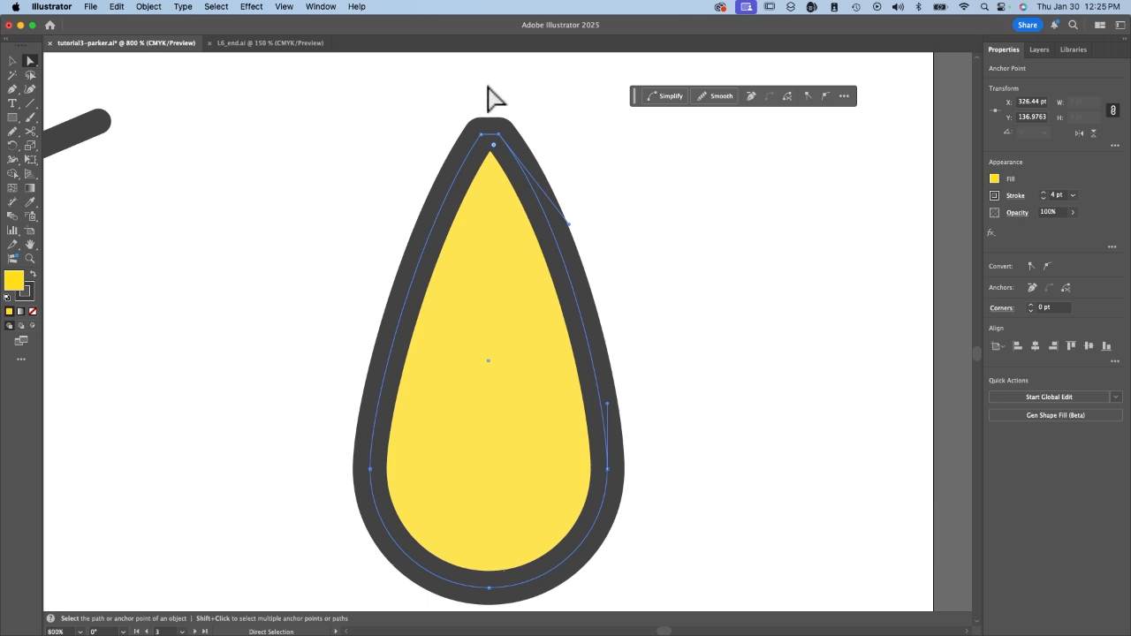
left_click(483, 138)
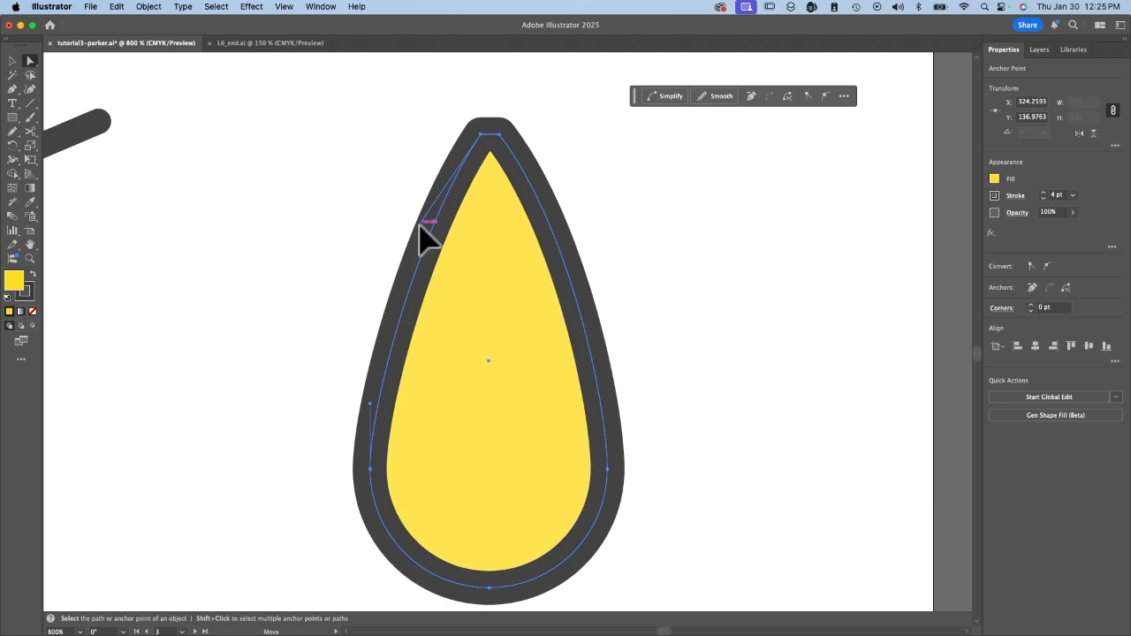
left_click_drag(421, 226, 441, 239)
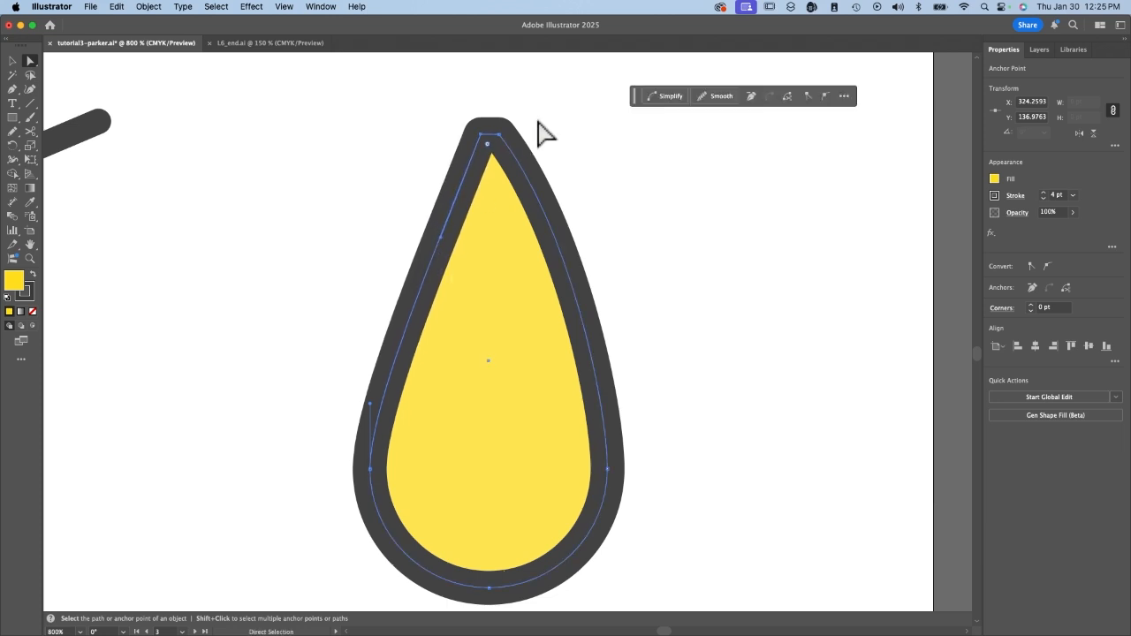
left_click(506, 143)
left_click_drag(568, 226, 541, 244)
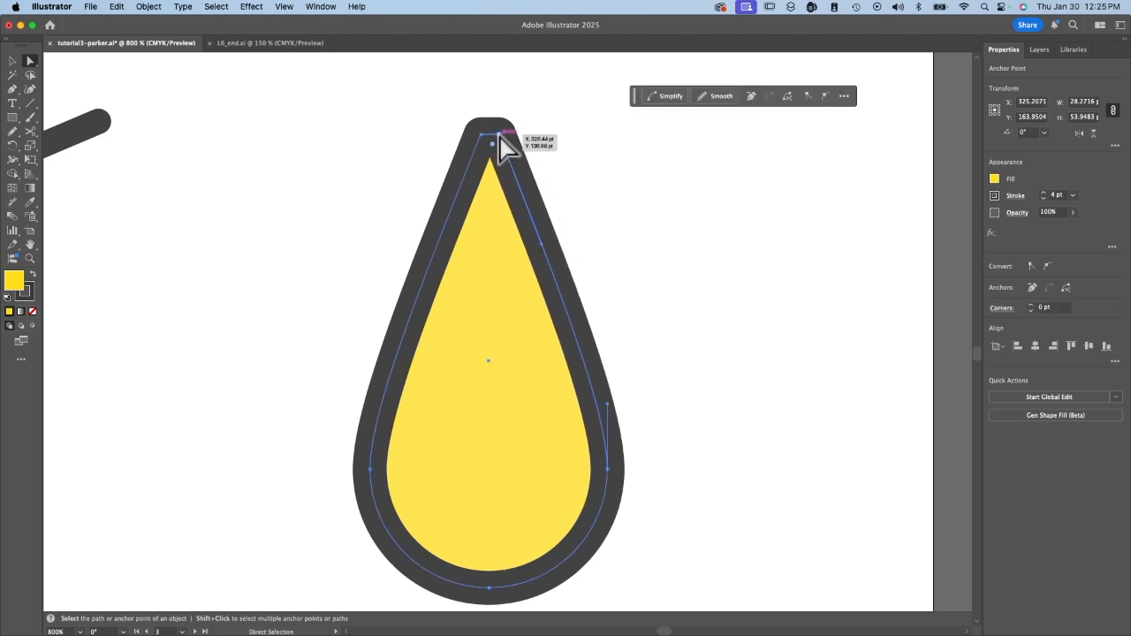
left_click_drag(498, 137, 482, 136)
left_click(642, 241)
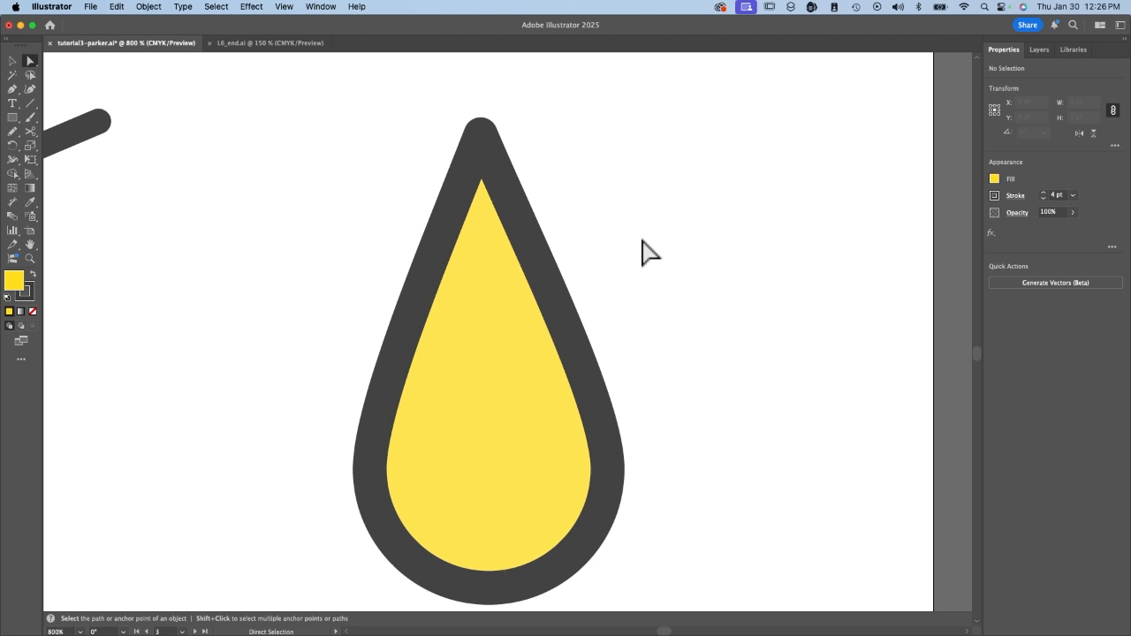
Move the yellow teardrop onto the lower centre of the flame and bring it to the front.
left_click(12, 61)
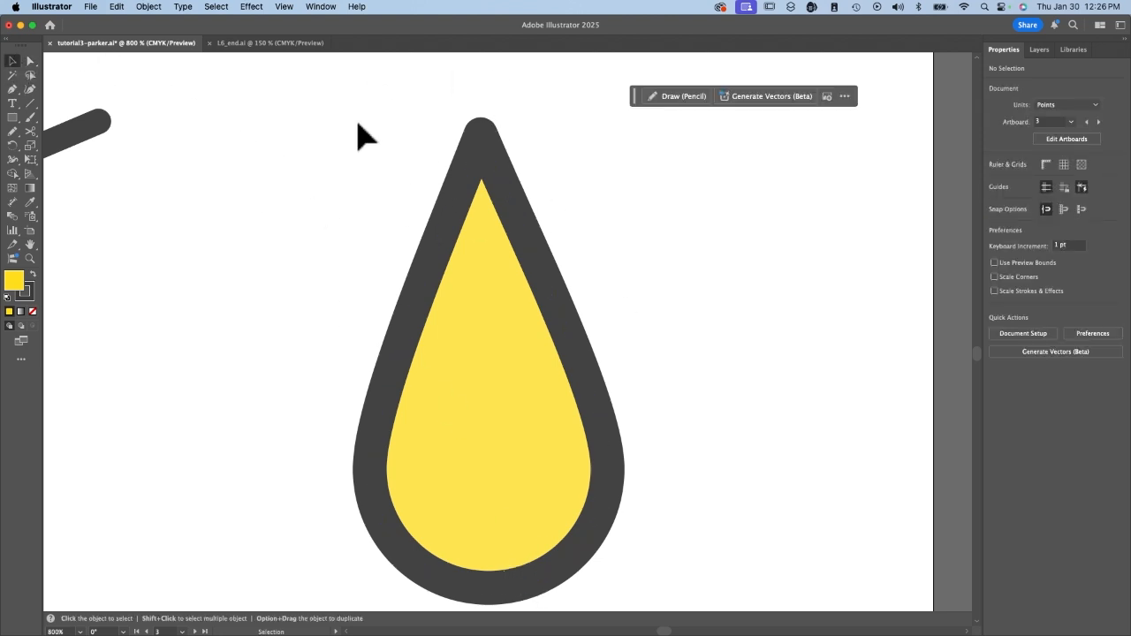
left_click_drag(354, 115, 644, 548)
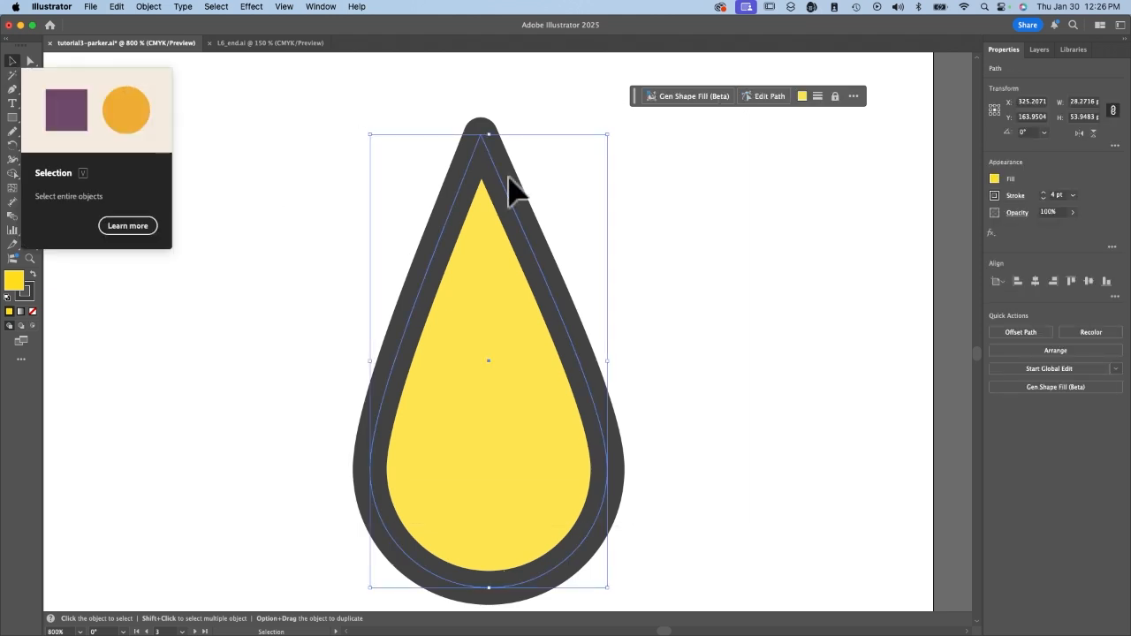
key("a")
key("super+minus")
key("super+minus")
key("super+minus")
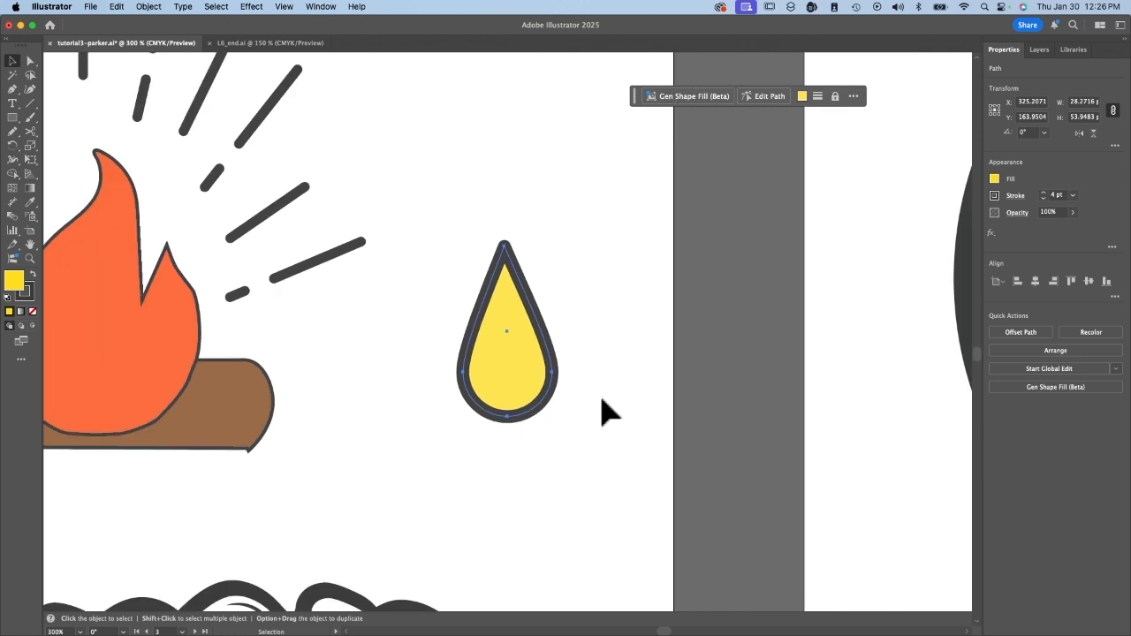
left_click_drag(501, 394, 757, 404)
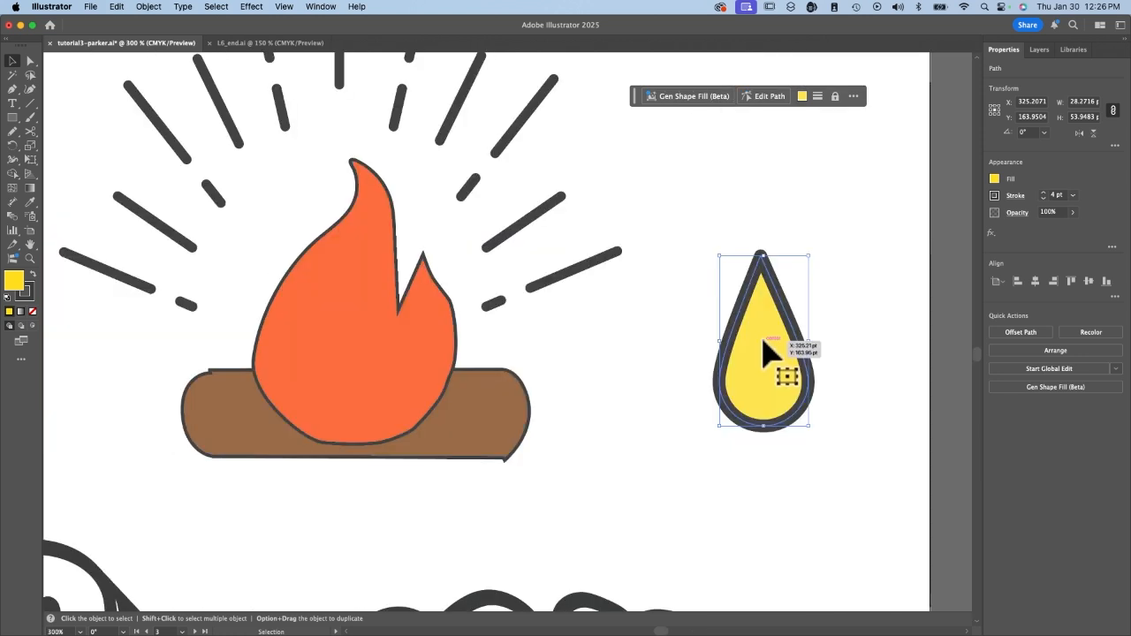
left_click_drag(767, 351, 352, 364)
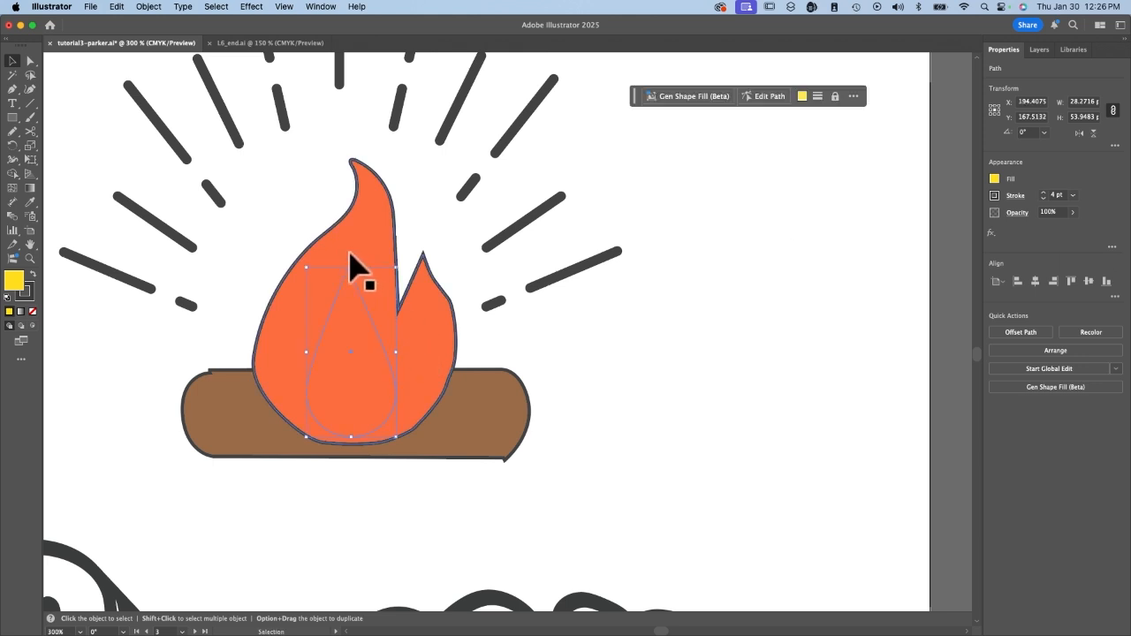
left_click(1059, 350)
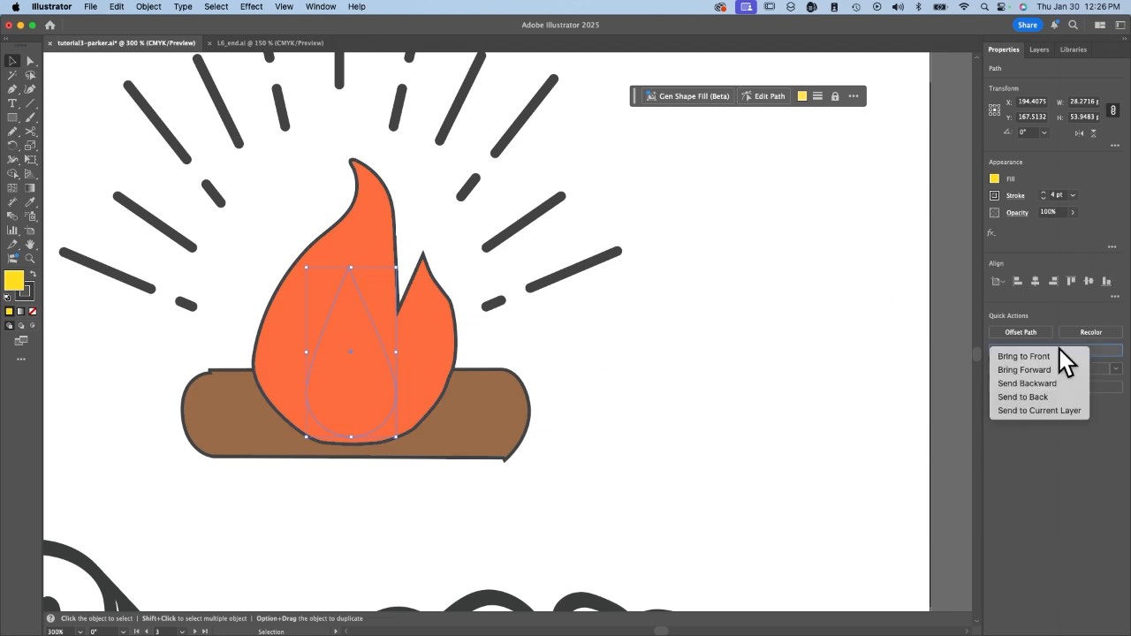
left_click(1051, 356)
Reduce the teardrop's stroke weight to 1 pt to match the flame's outline.
left_click(1043, 194)
left_click(1043, 194)
left_click(1043, 198)
left_click(1043, 198)
left_click(1043, 198)
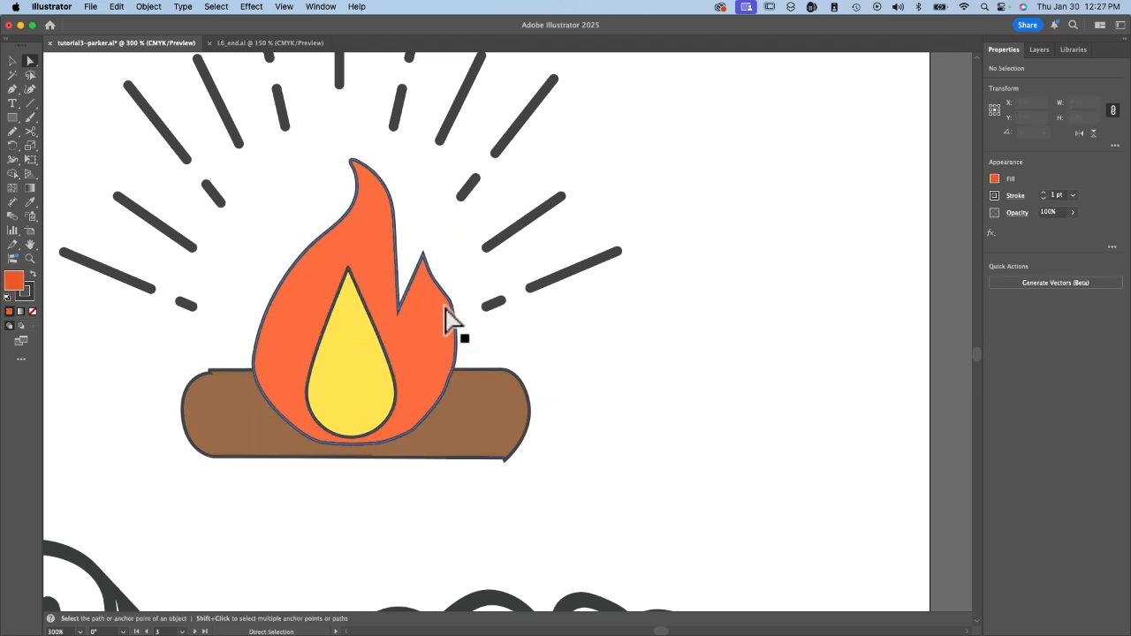
Smooth the orange flame's path by about 18% and deselect it.
left_click(457, 365)
key("v")
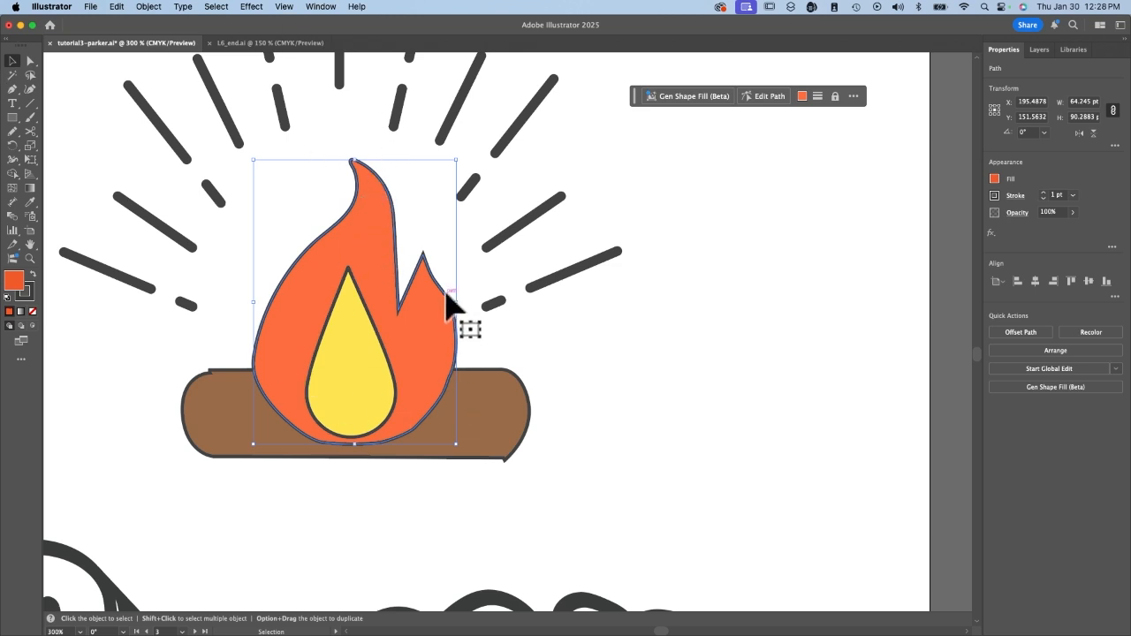
left_click(768, 96)
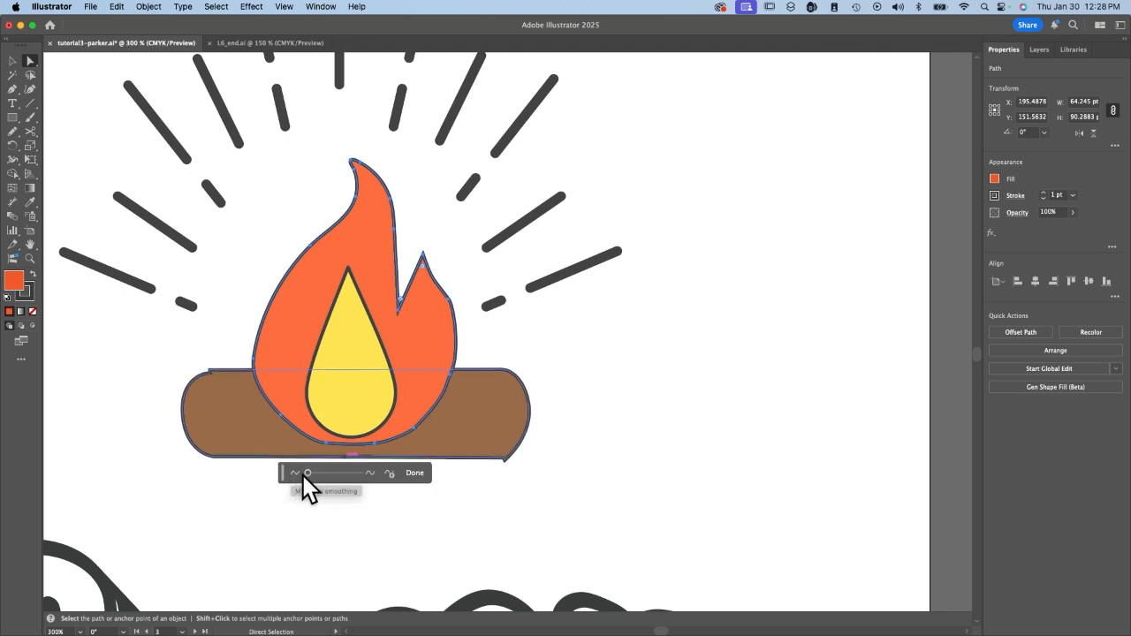
left_click_drag(307, 472, 317, 475)
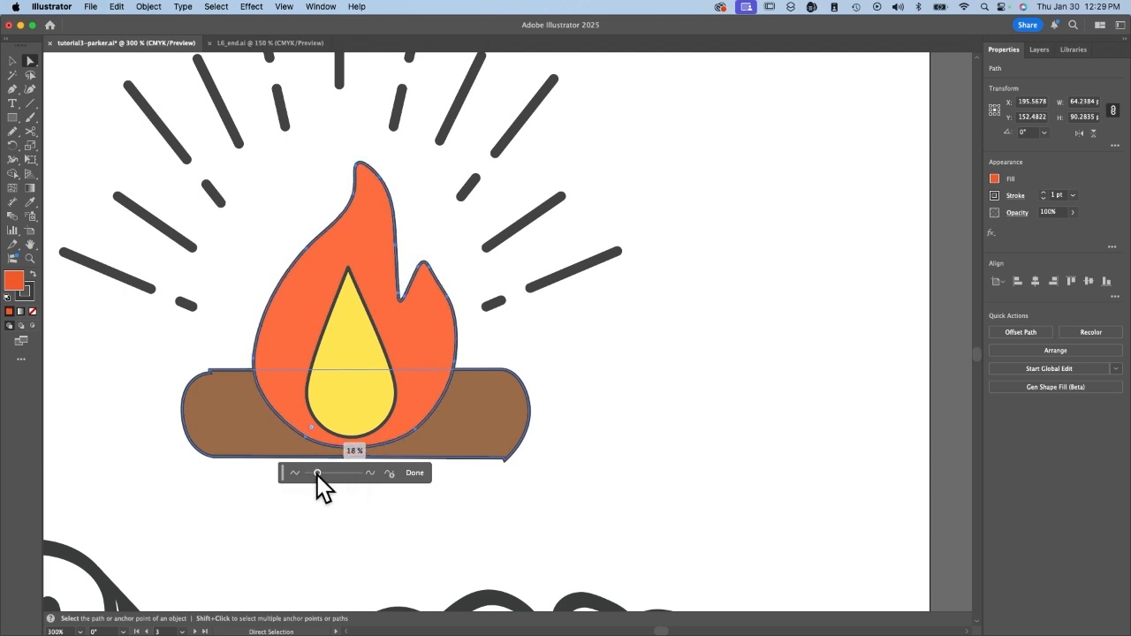
left_click(599, 429)
Move the Camp lettering group up so that it overlaps the campfire log.
key("super+0")
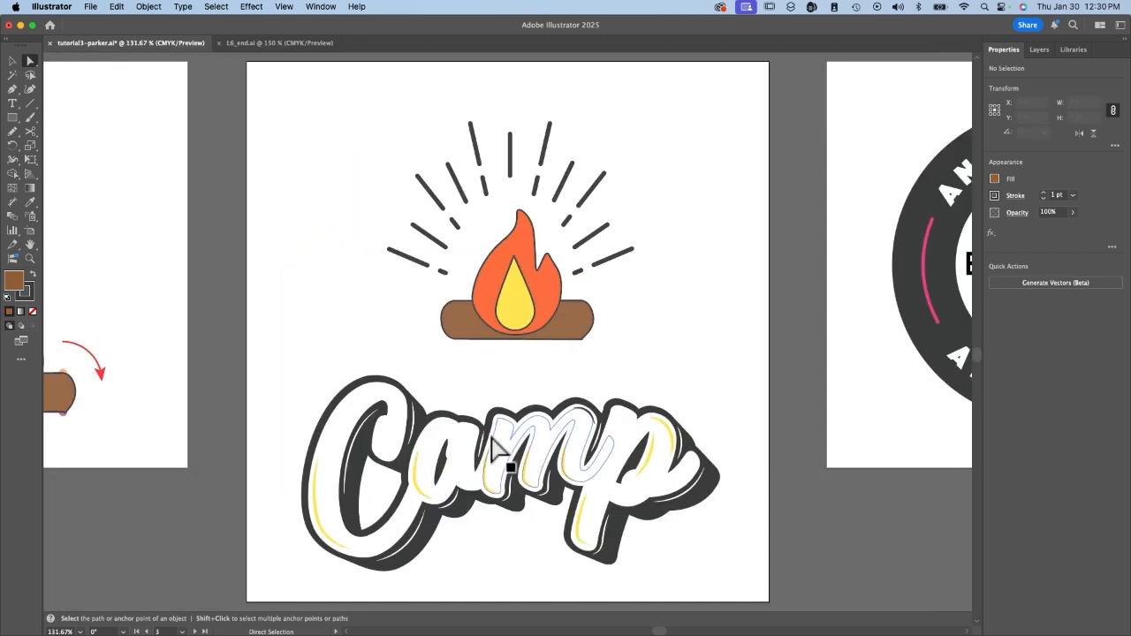
key("v")
left_click_drag(524, 416, 531, 323)
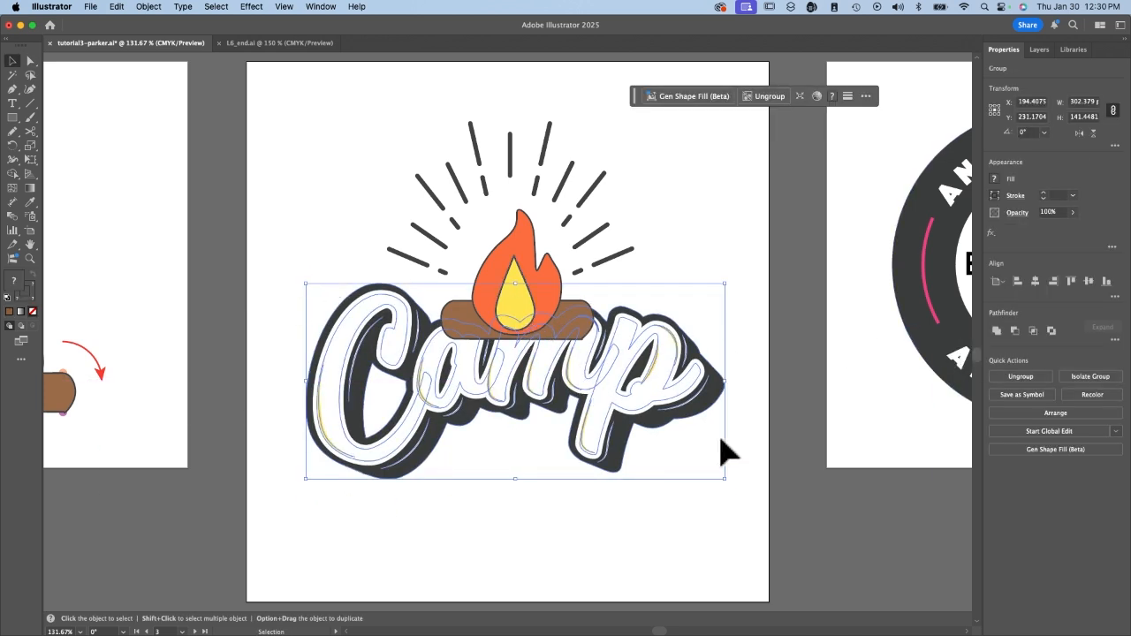
Bring the Camp lettering group to the front and nudge it about 10 pt down and 10 pt to the right.
left_click(1067, 410)
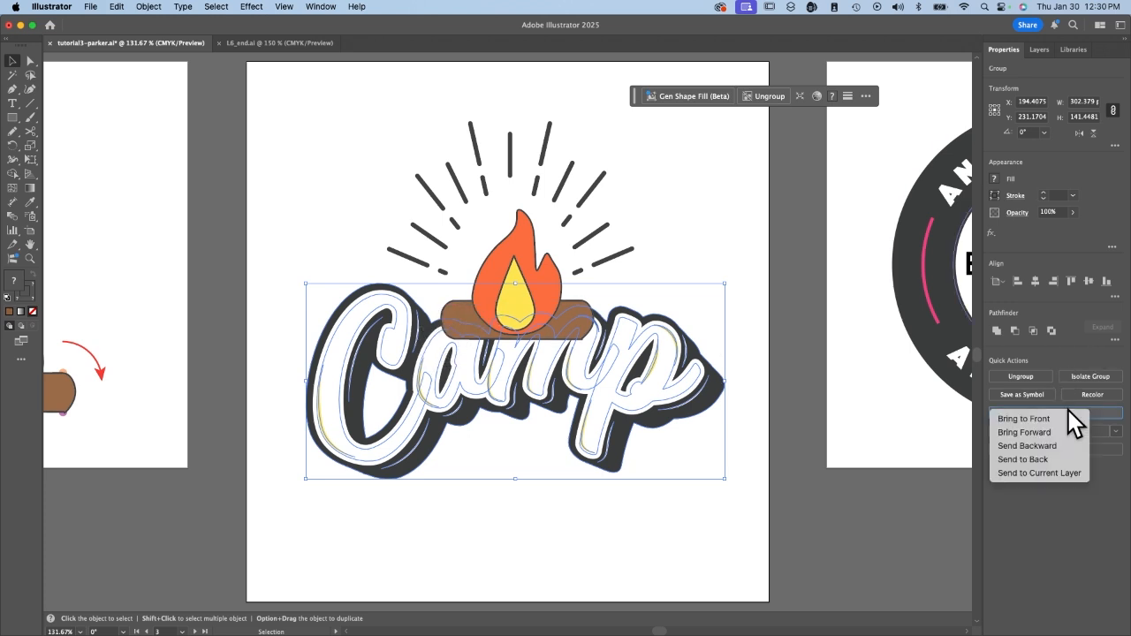
left_click(1045, 422)
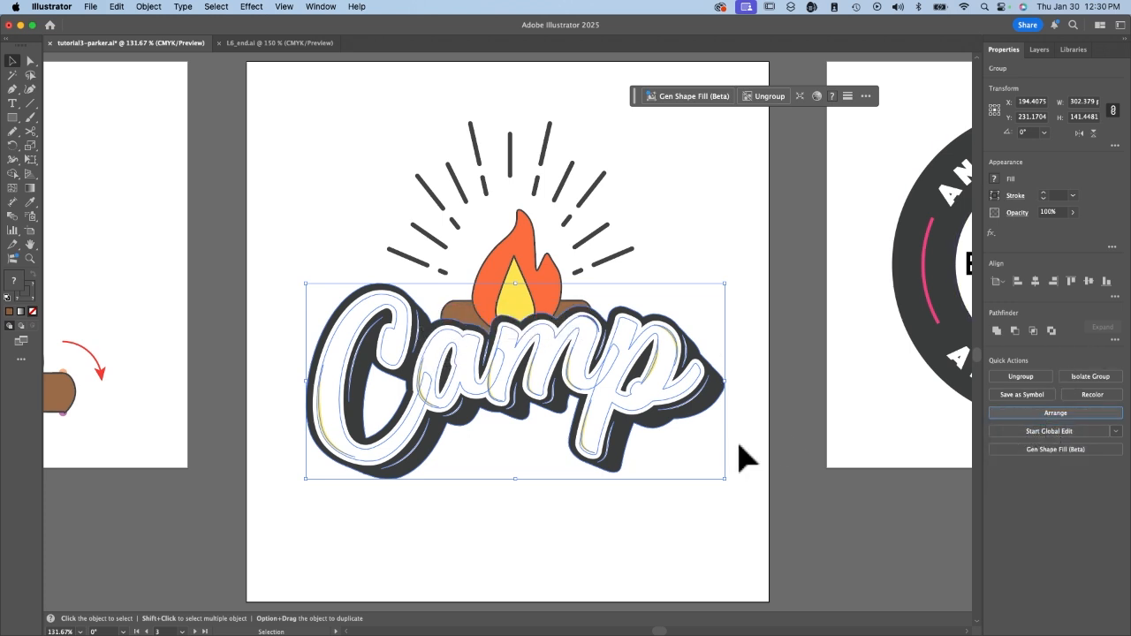
key("shift+Down")
left_click(442, 144)
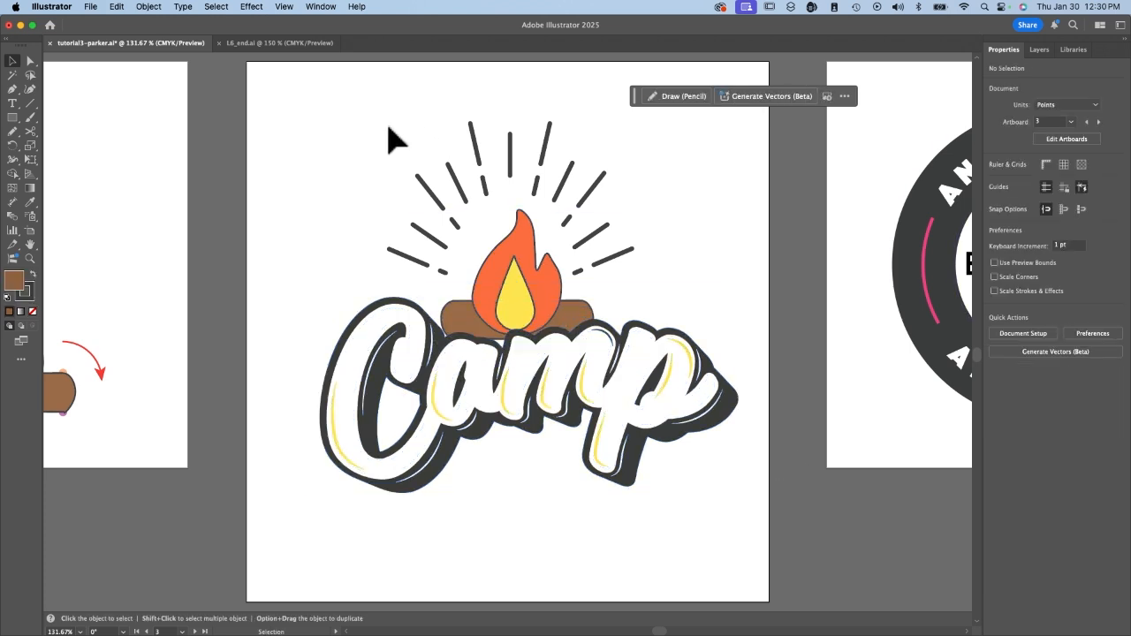
Select all of the Camp logo's artwork and align it by its horizontal centres.
key("super+a")
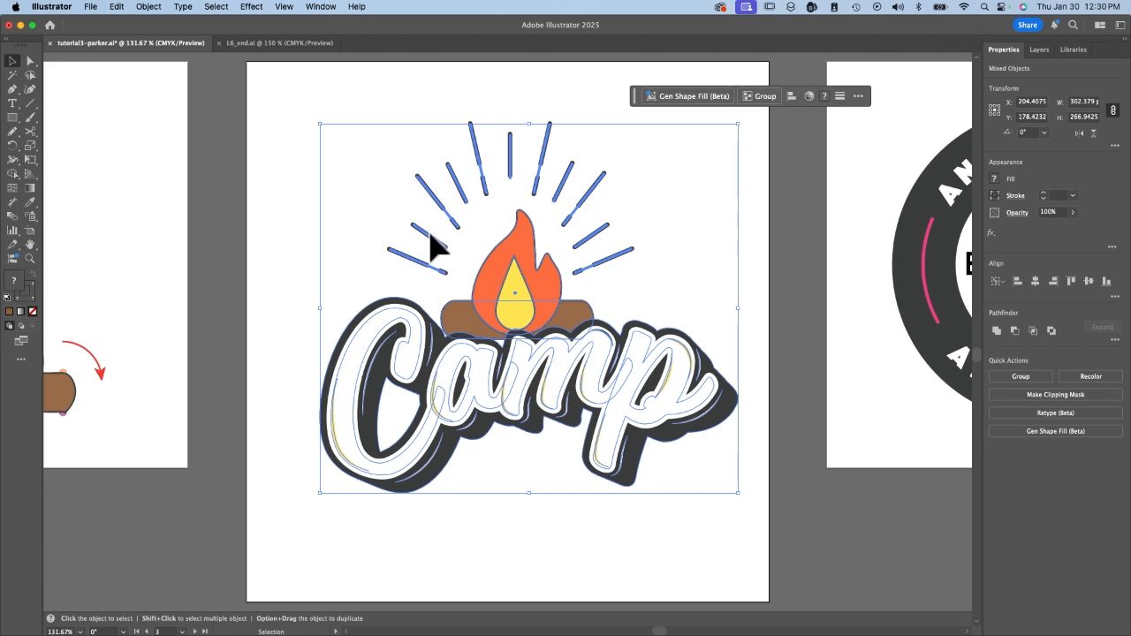
left_click(1035, 281)
left_click(766, 329)
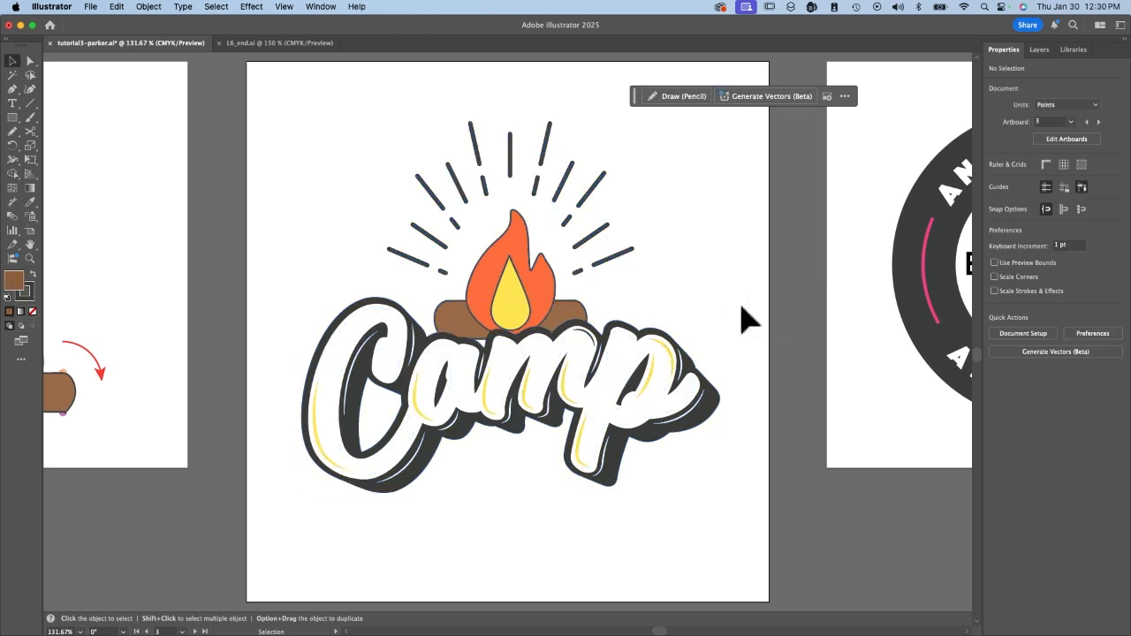
Check the finished logo in L6_end.ai, return to the working file and recolour the orange flame's fill red.
left_click(248, 41)
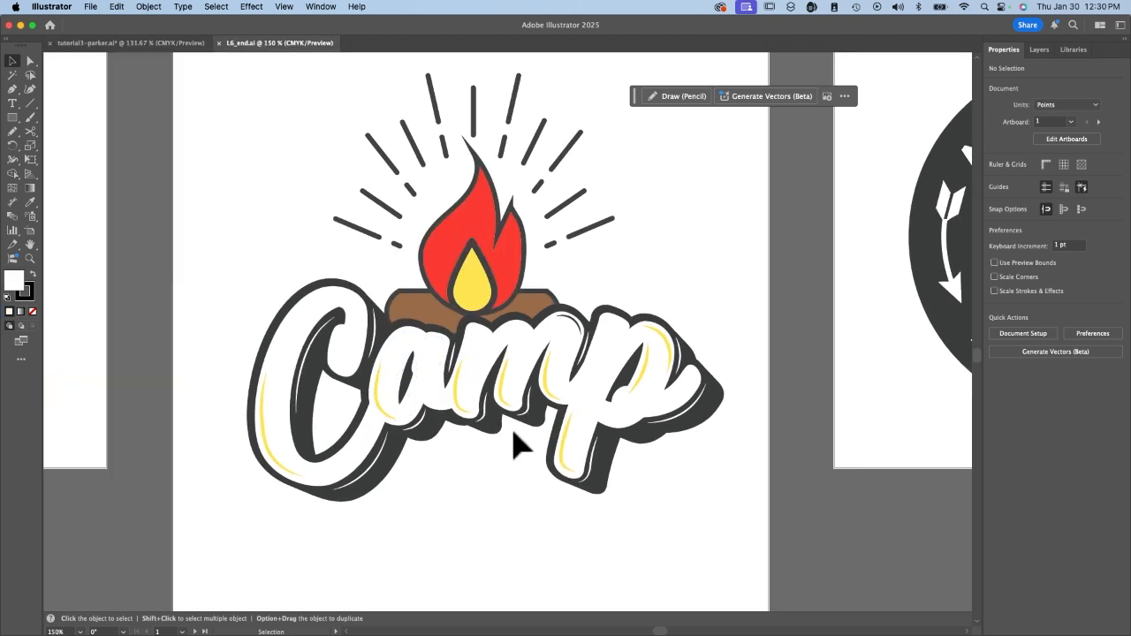
left_click(130, 40)
left_click(514, 254)
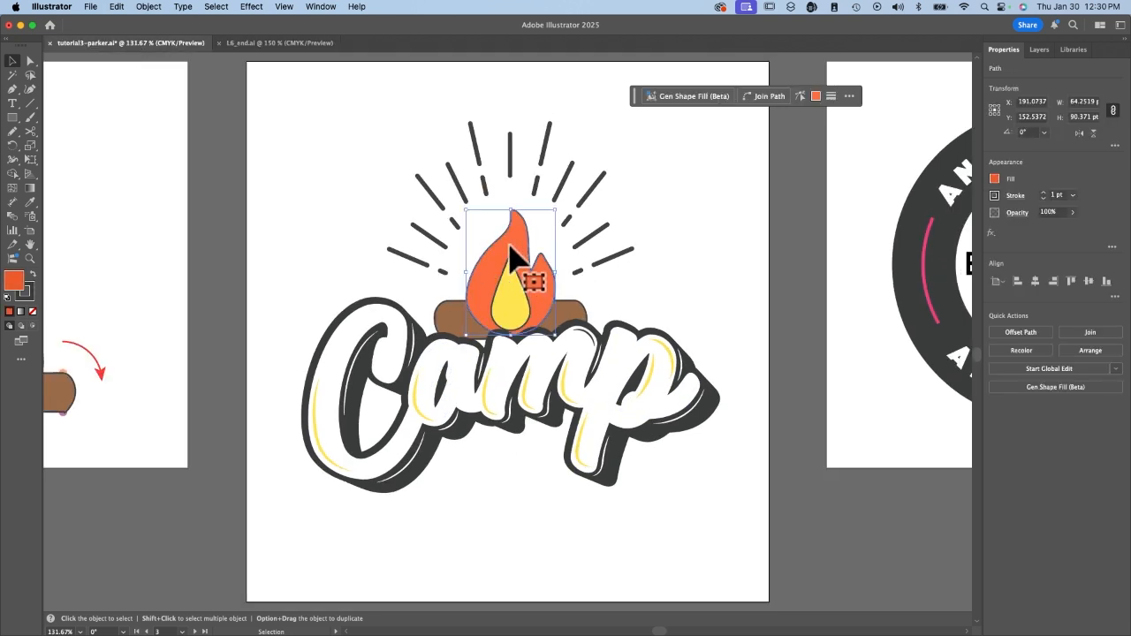
left_click(992, 177)
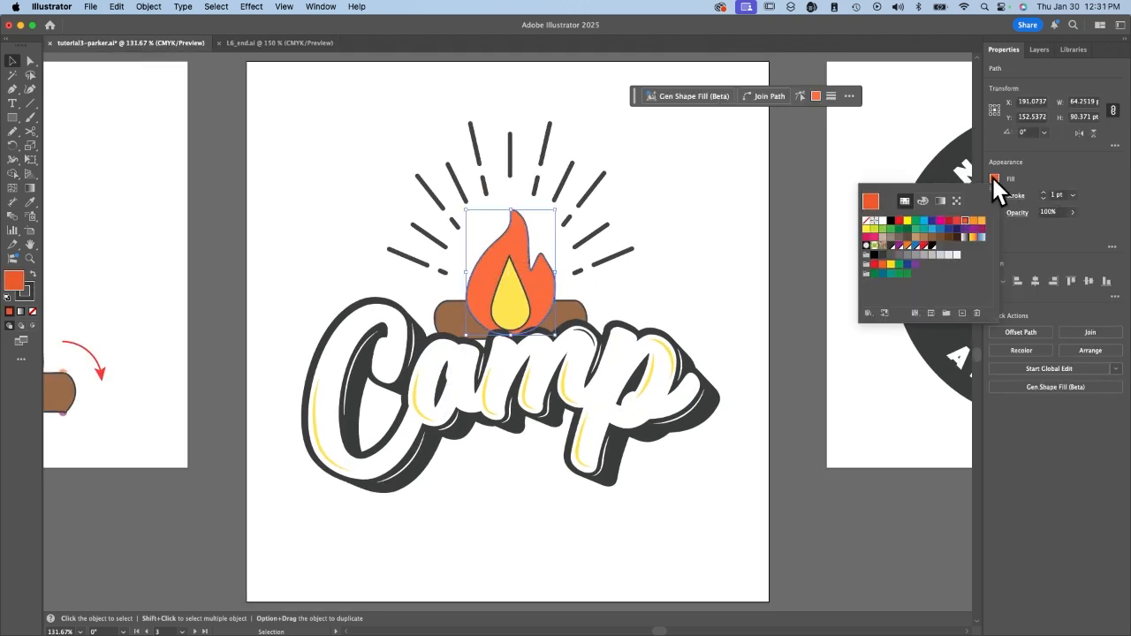
left_click(903, 216)
left_click(687, 311)
Go to artboard 4 with the round An Outdoor Adventure badge and select both pink arcs in its dark ring.
scroll(687, 311, "right", 10)
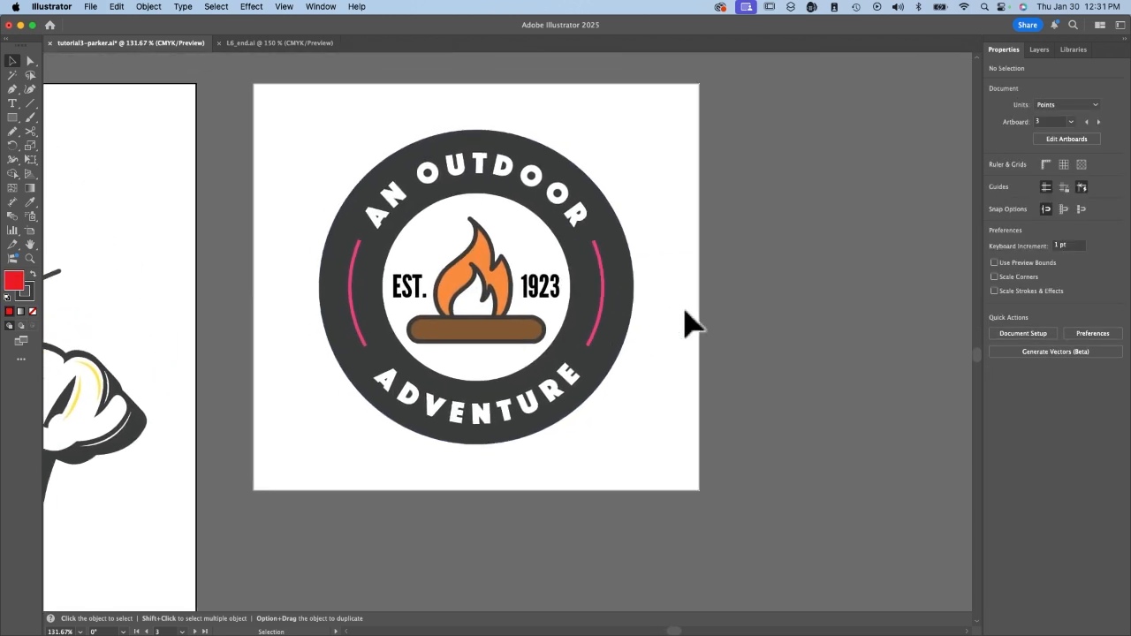
scroll(687, 323, "right", 5)
scroll(686, 322, "left", 4)
scroll(686, 323, "up", 2)
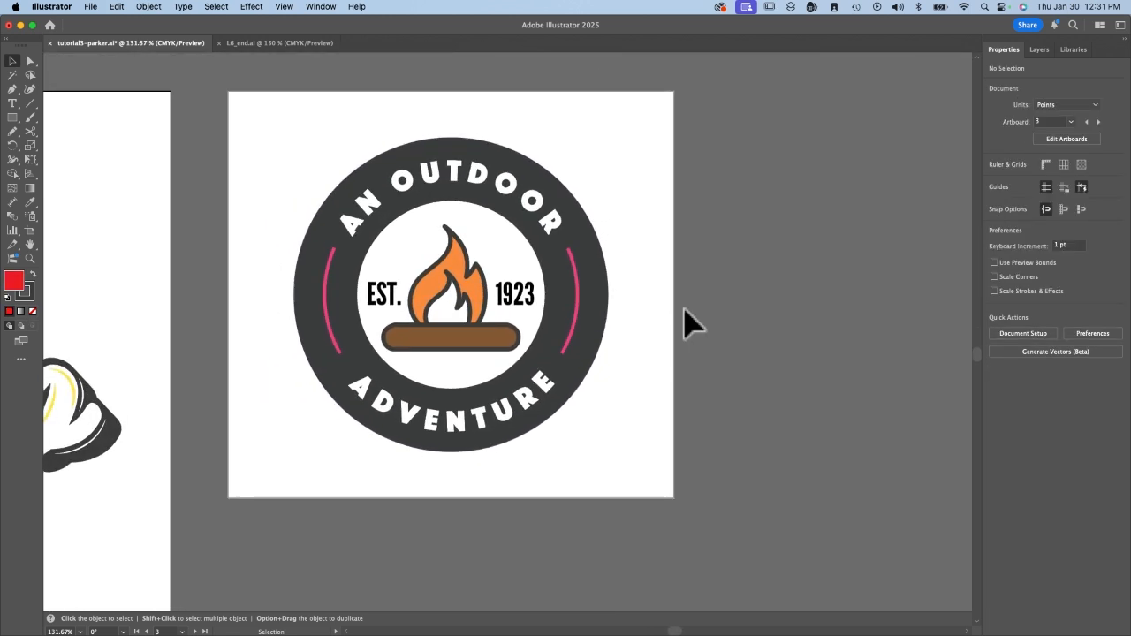
scroll(684, 311, "left", 1)
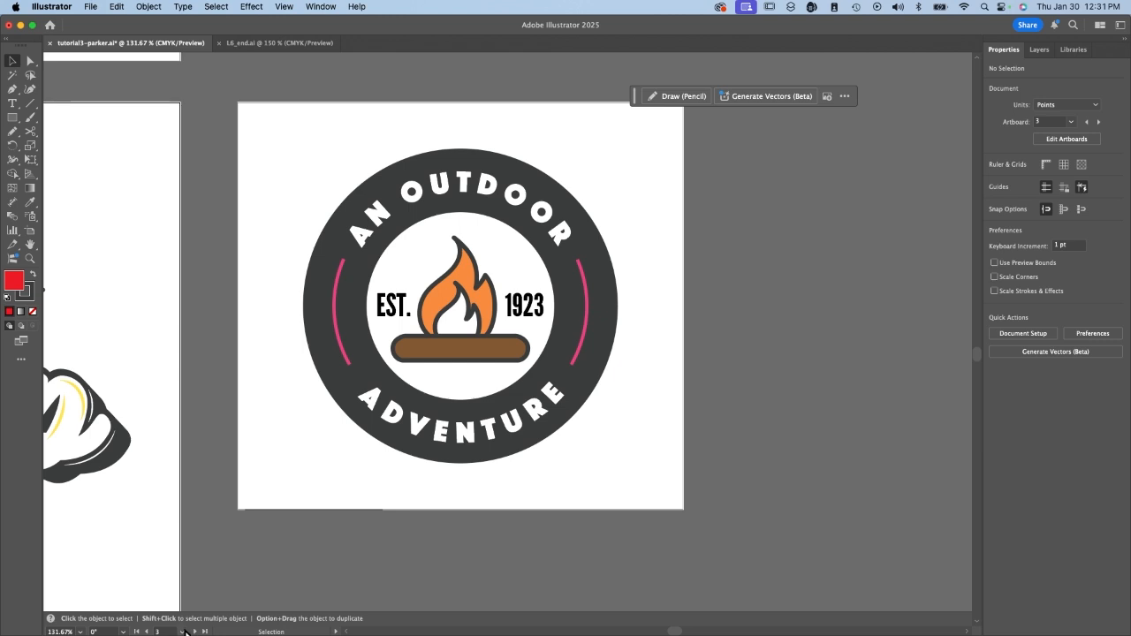
left_click(182, 631)
left_click(210, 620)
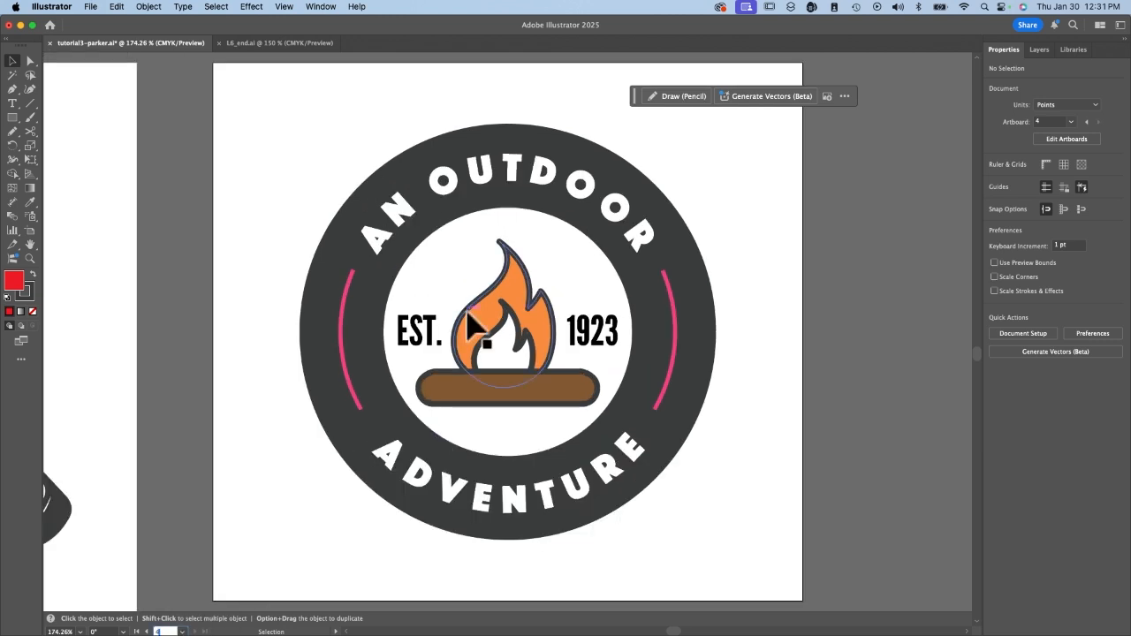
left_click(347, 374)
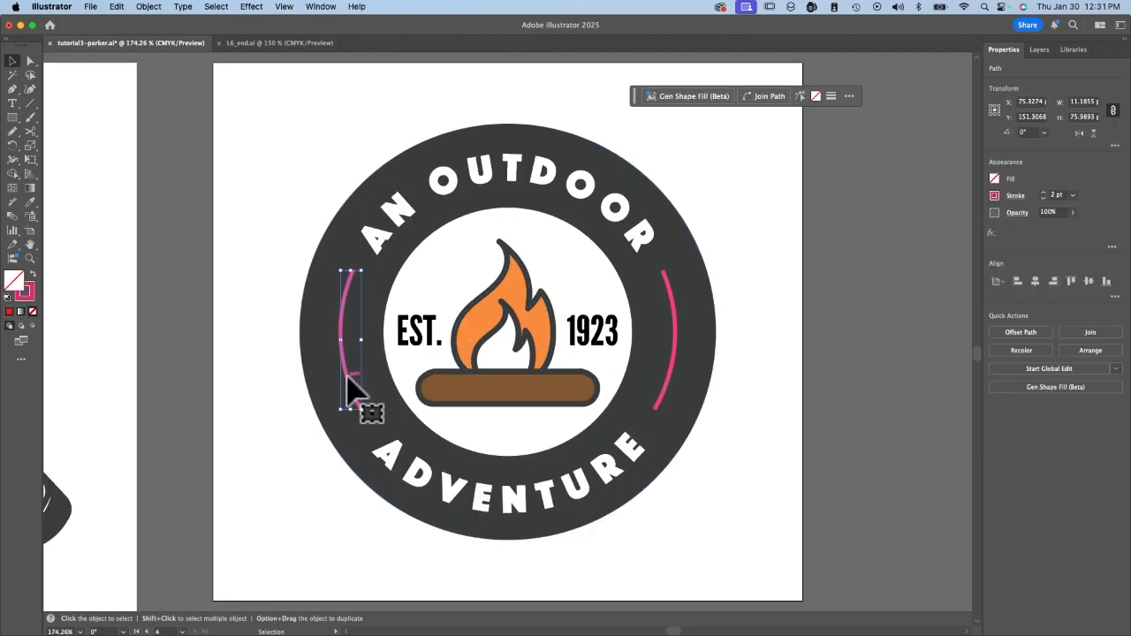
left_click(675, 361, "shift")
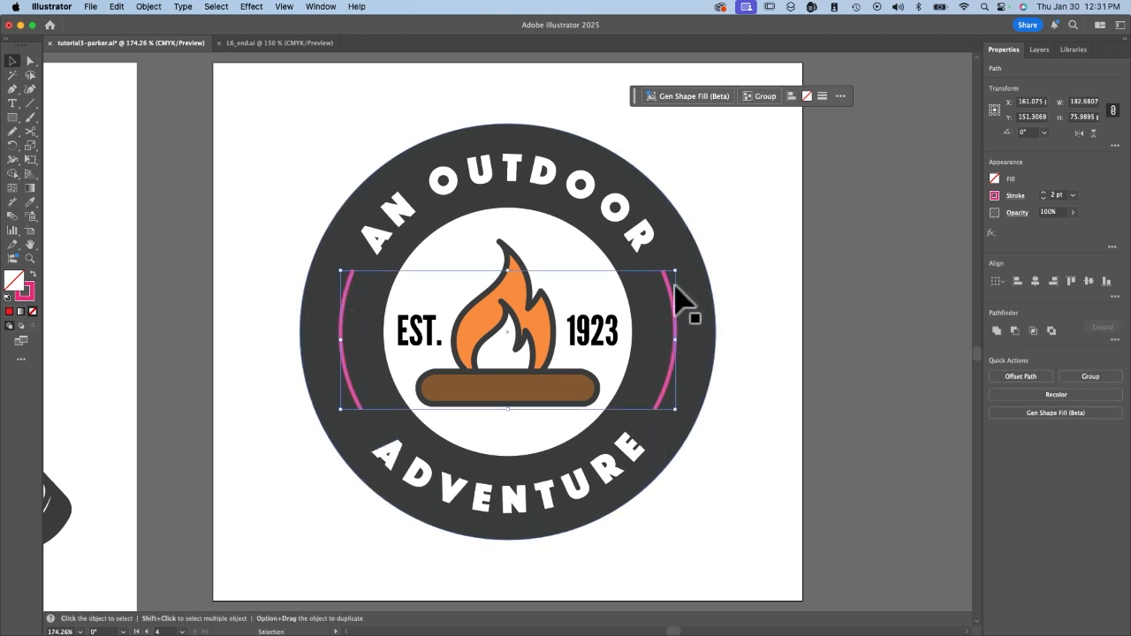
left_click(159, 327)
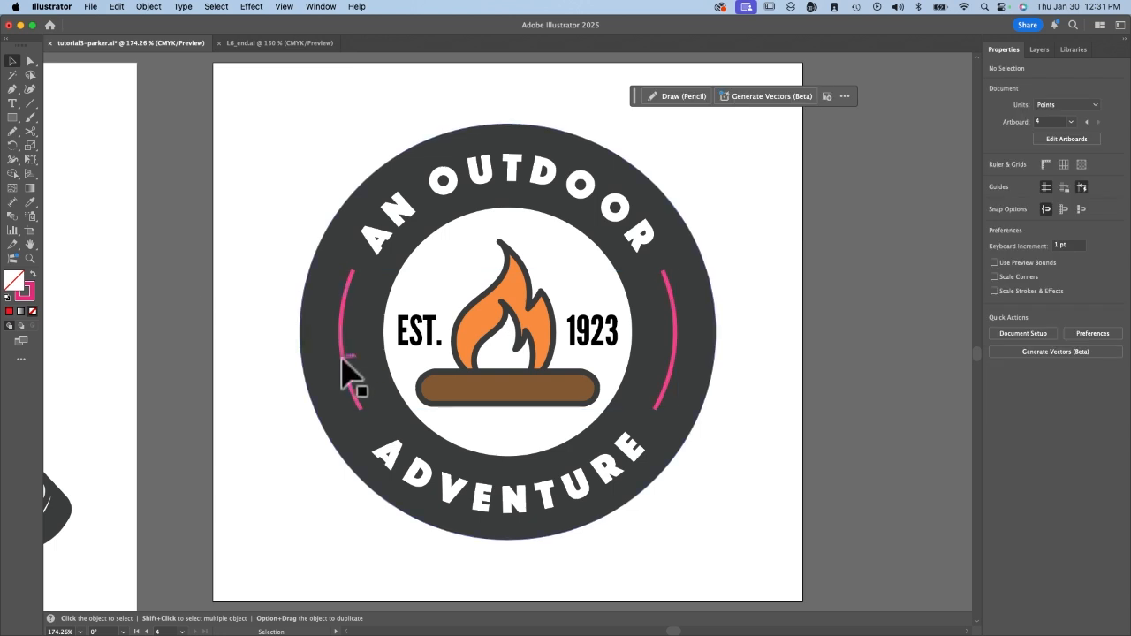
left_click(349, 378)
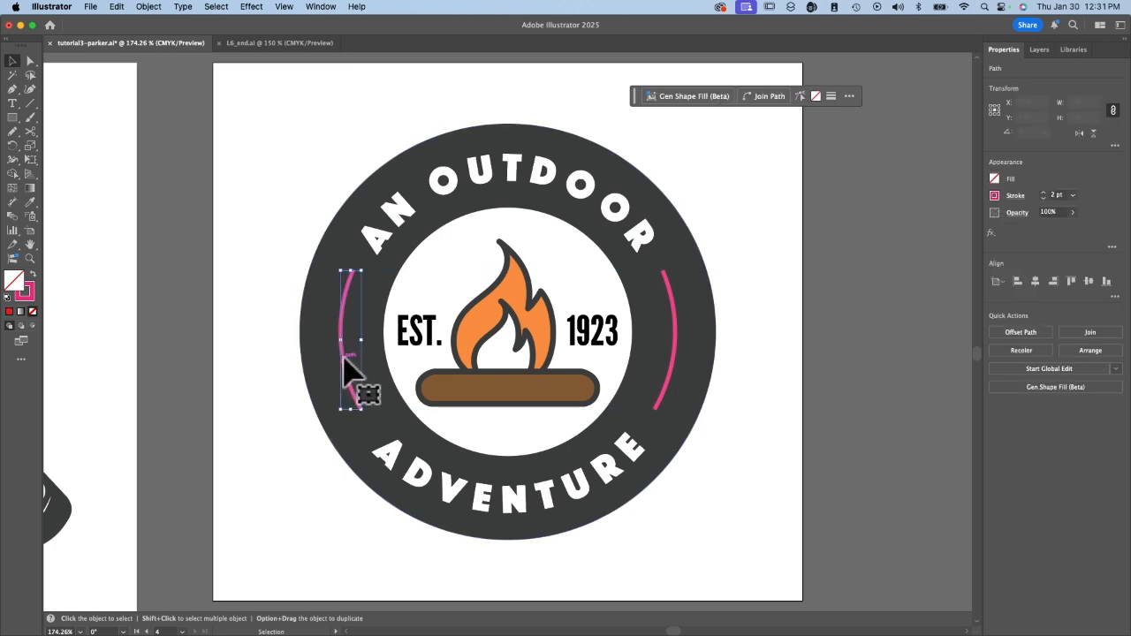
left_click(674, 341, "shift")
Give both pink arcs the feathered Arrow 18 at the start point and Arrow 1 at the end point.
left_click(1018, 198)
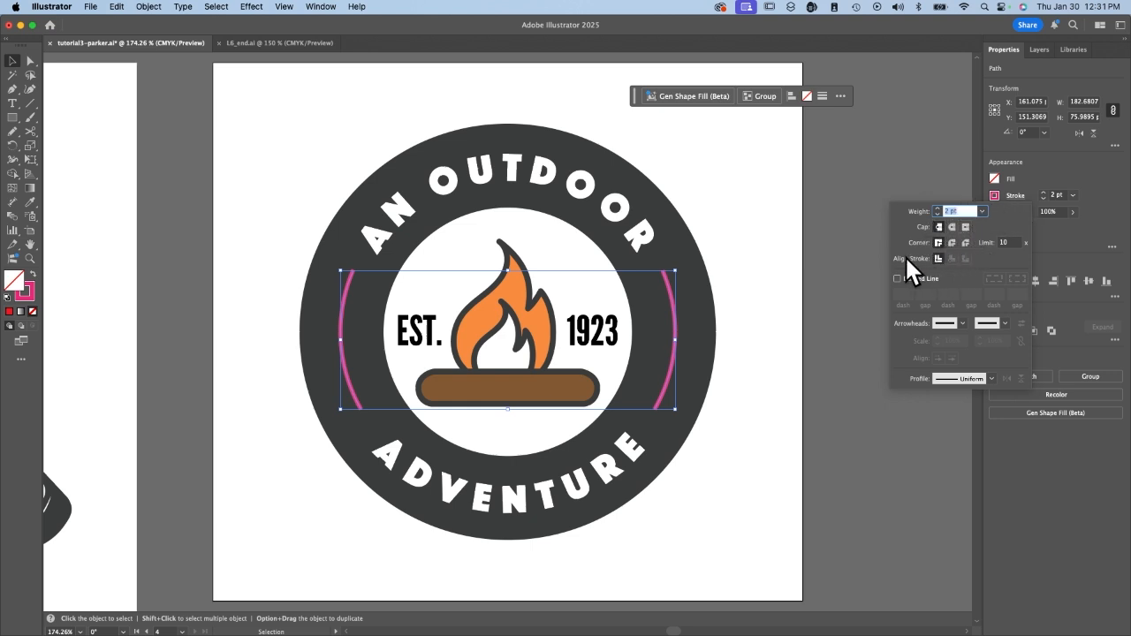
left_click(960, 320)
scroll(922, 445, "down", 5)
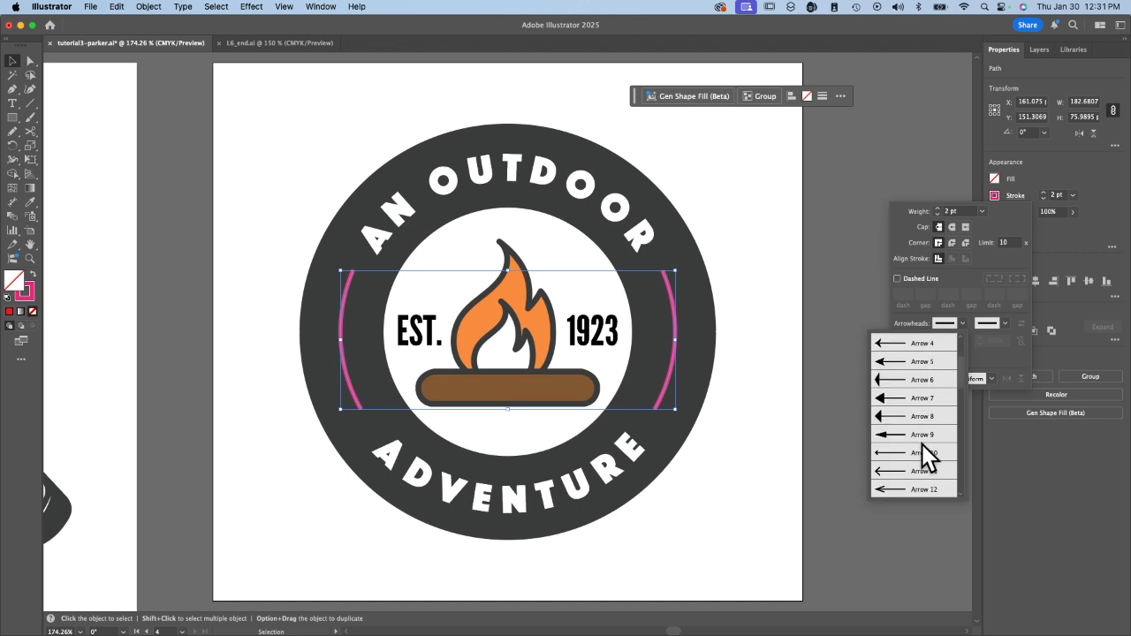
scroll(922, 444, "up", 1)
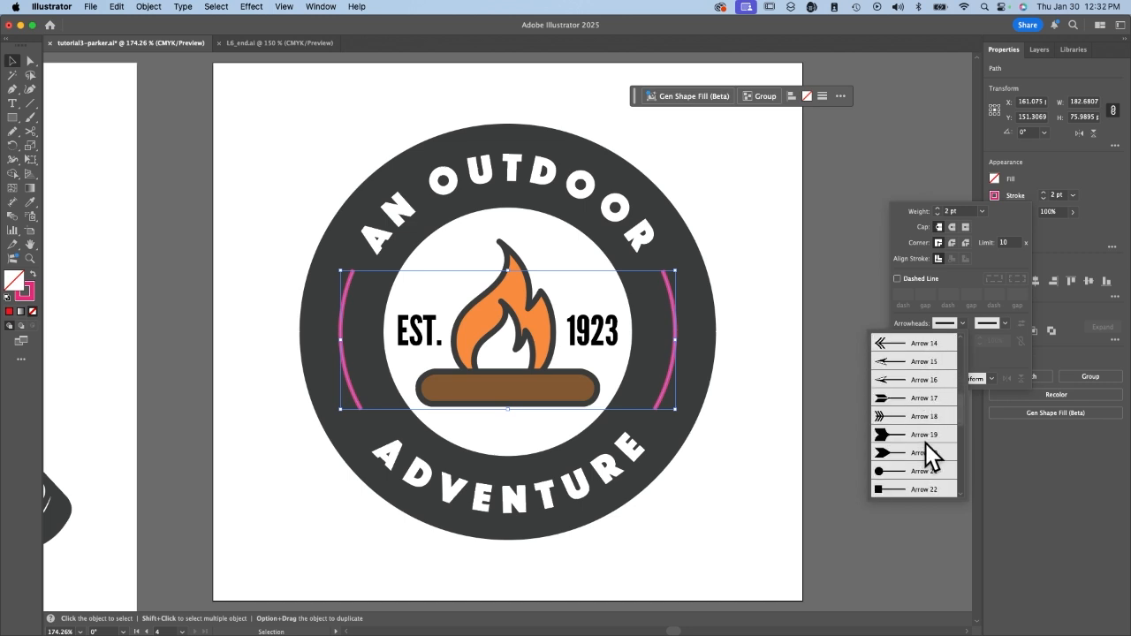
left_click(911, 416)
left_click(1003, 324)
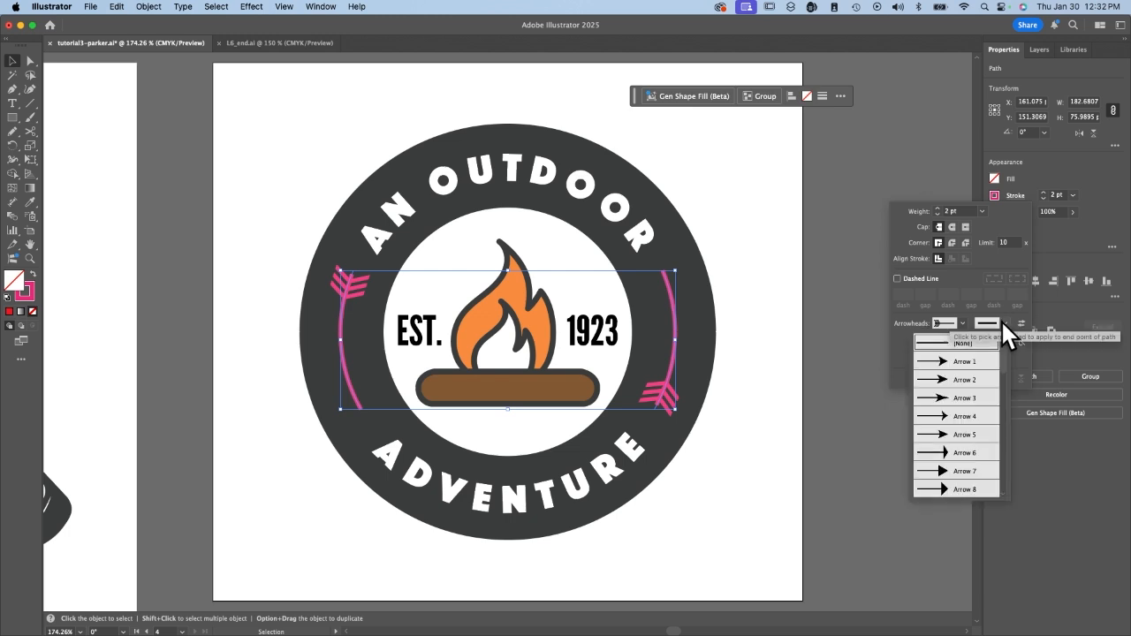
left_click(979, 353)
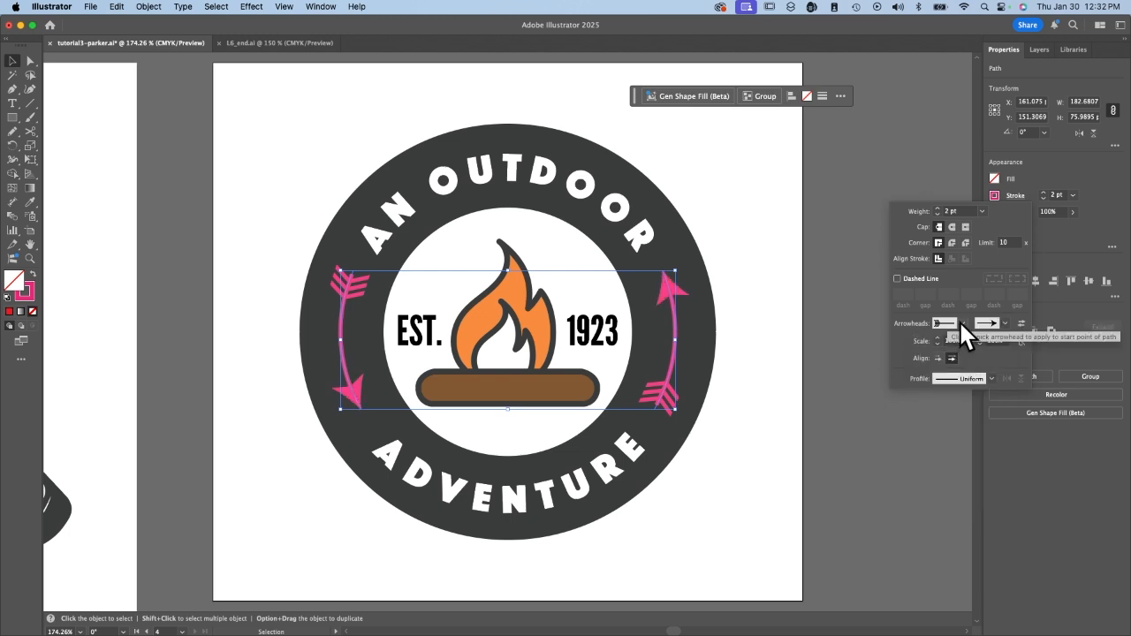
Change the arcs' start arrowhead to a pointed arrow and the end arrowhead to the asterisk-shaped one.
left_click(940, 324)
scroll(908, 404, "up", 10)
left_click(907, 383)
left_click(939, 329)
left_click(1002, 322)
left_click(960, 482)
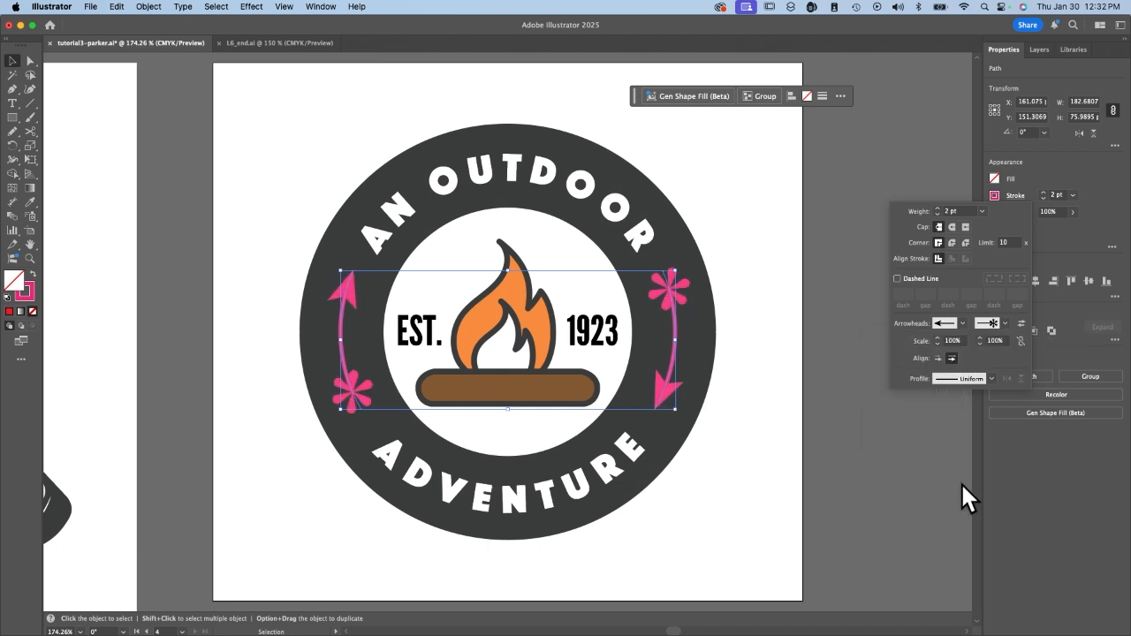
Try swapping the arcs' start and end arrowheads and scaling the start arrowhead to 150%, restoring the order and the 100% scale.
left_click(1021, 323)
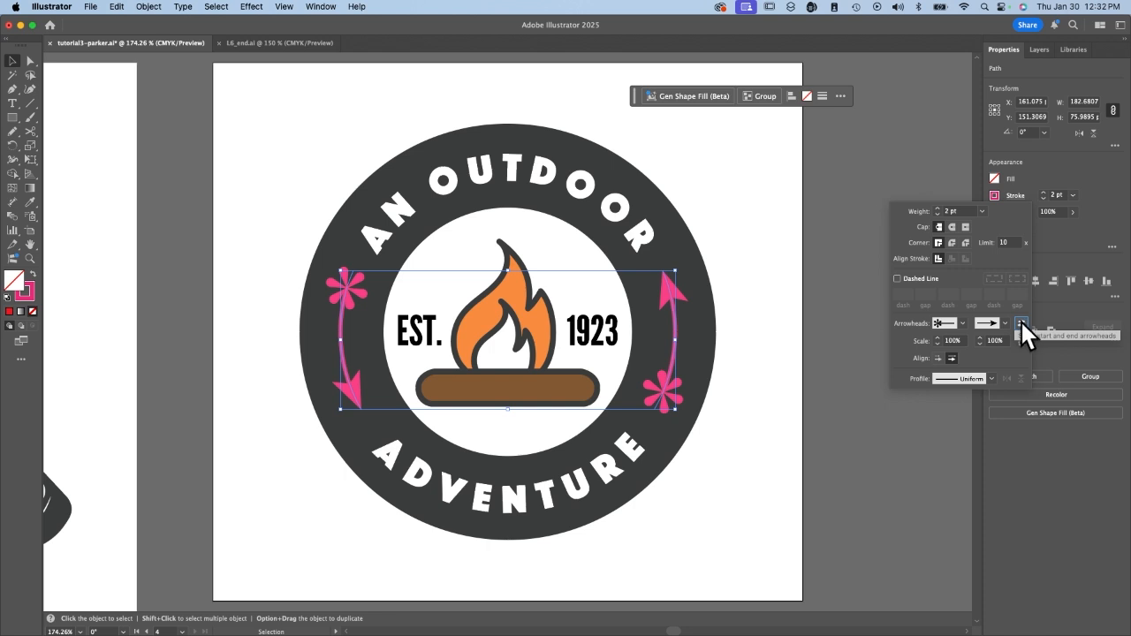
left_click(1020, 323)
left_click(938, 336)
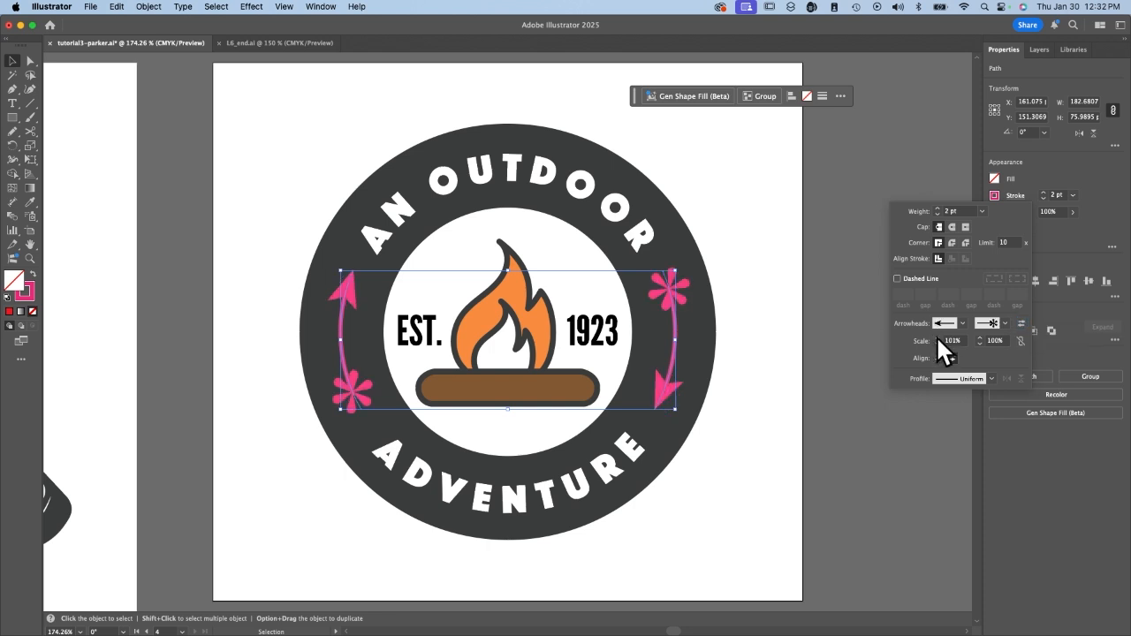
type("150")
key("Tab")
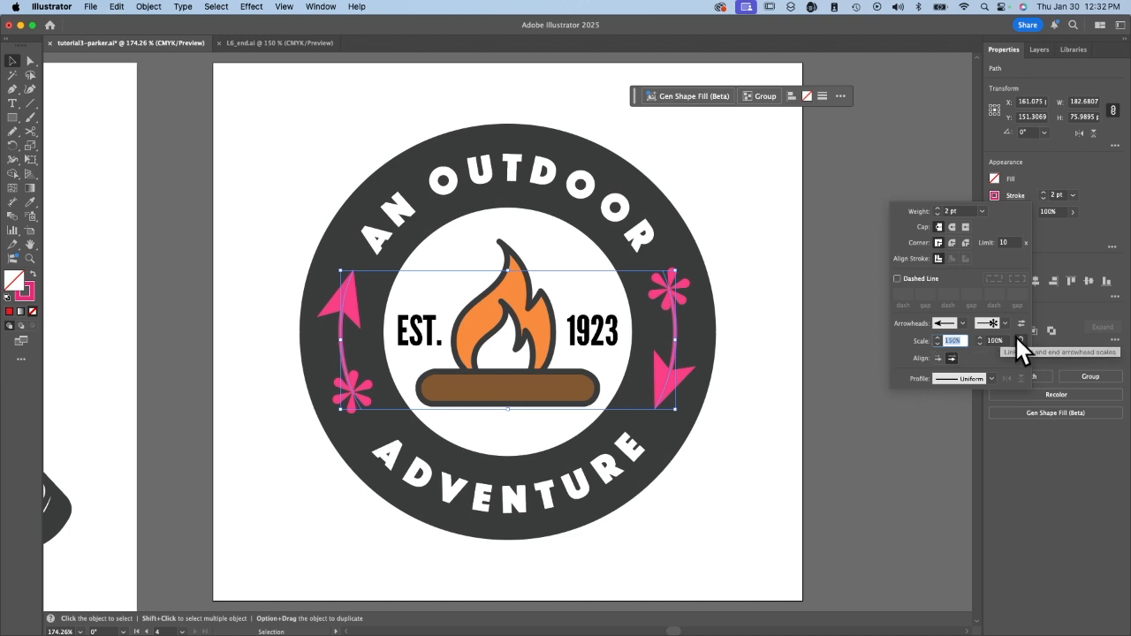
left_click(948, 340)
type("100")
key("Tab")
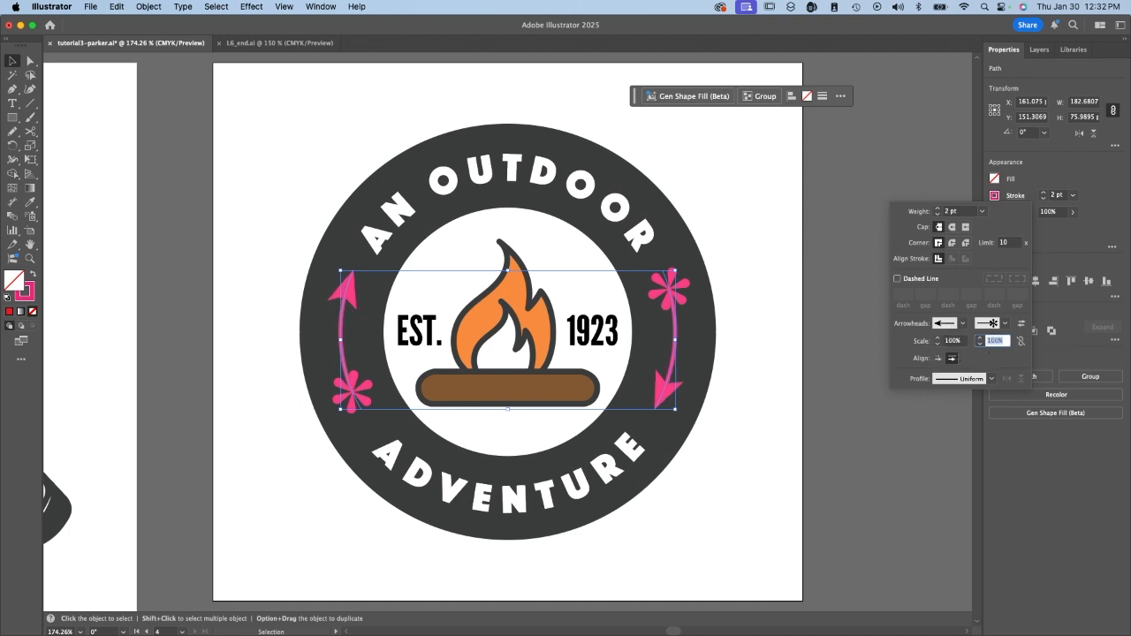
Set the end arrowhead's scale to 97% and try extending the tips beyond the path before placing them back at its end.
left_click(980, 343)
left_click(980, 342)
left_click(980, 343)
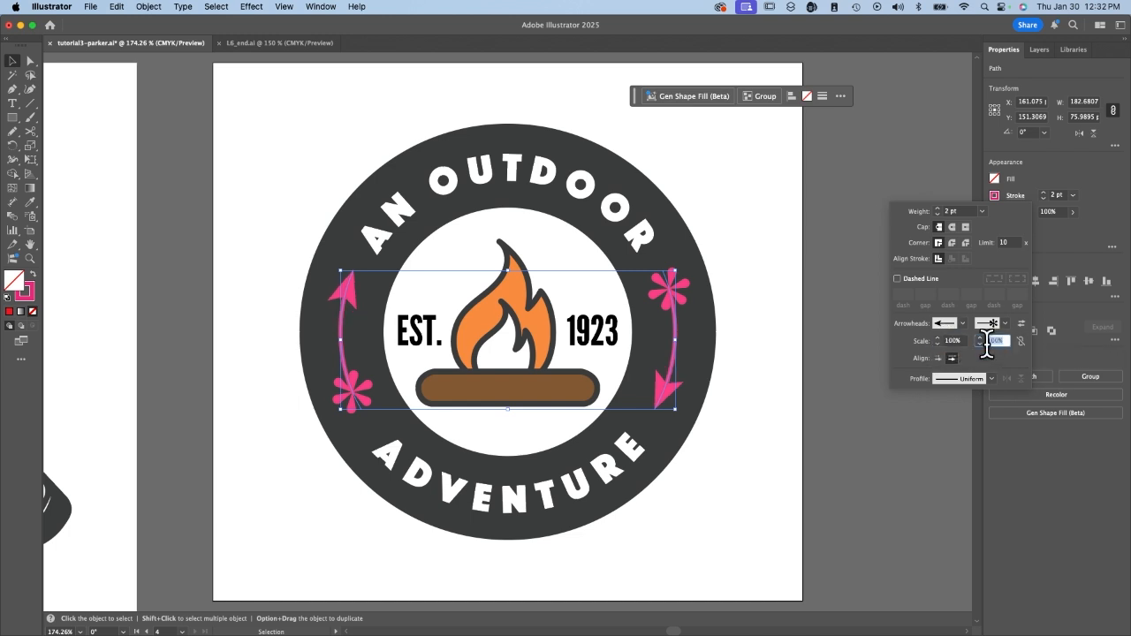
left_click(937, 358)
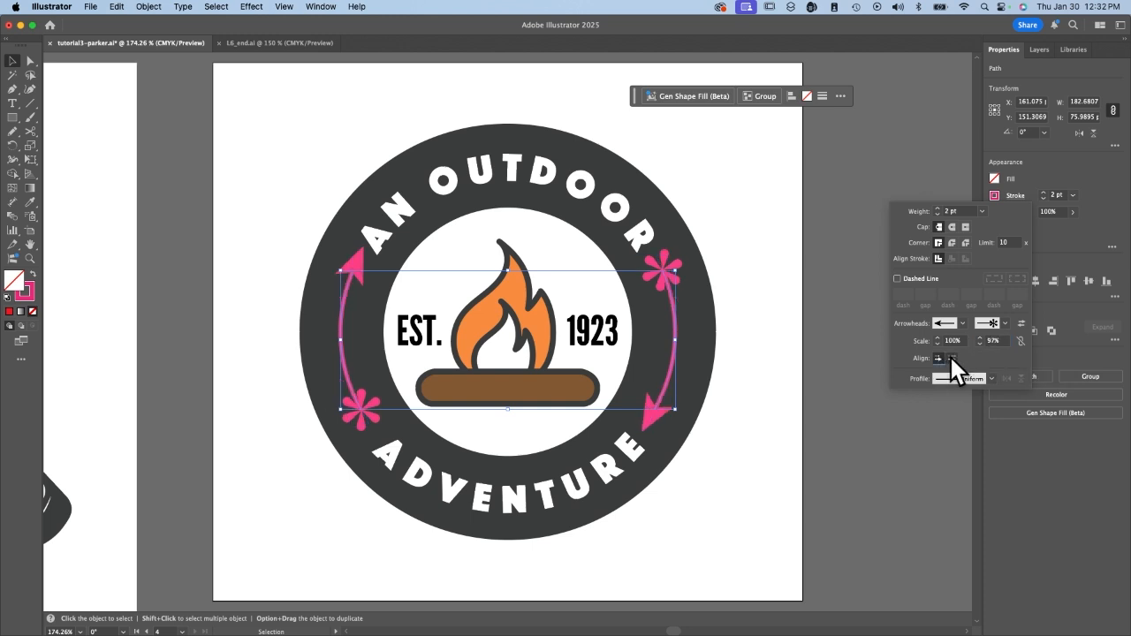
left_click(951, 358)
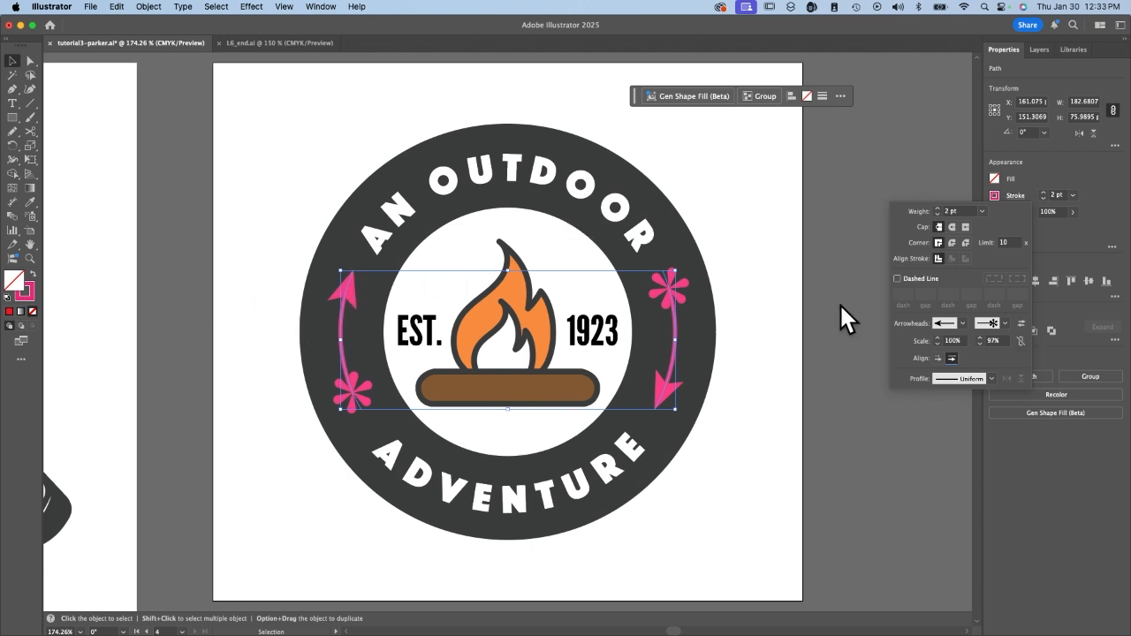
left_click(679, 255)
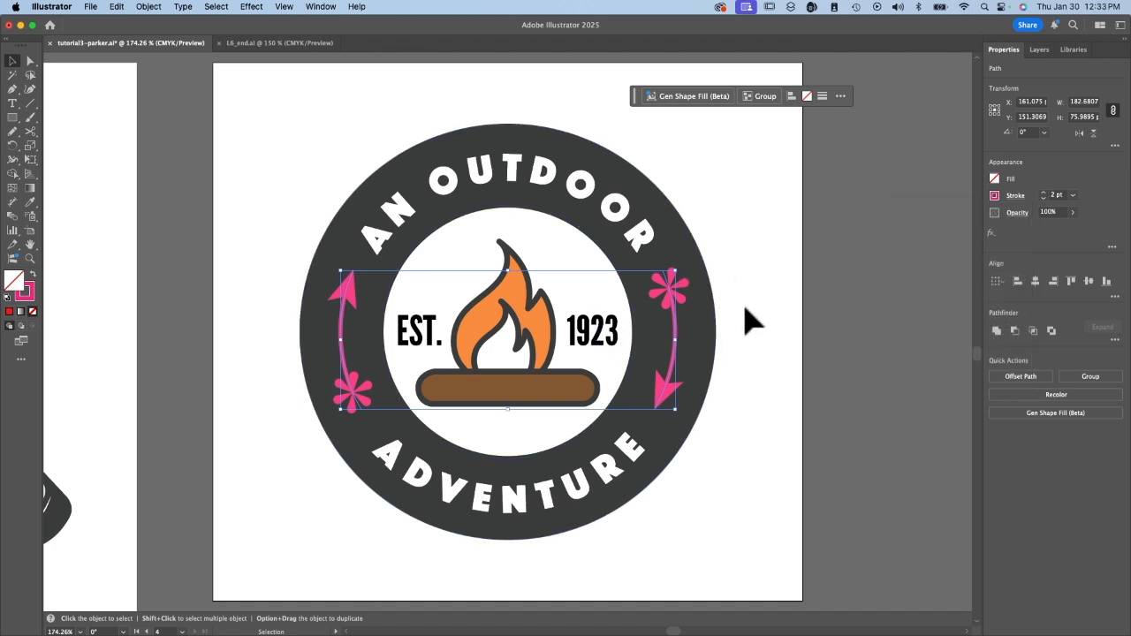
Apply the symmetrical ellipse-shaped width profile to the strokes of both pink arcs.
left_click(1014, 195)
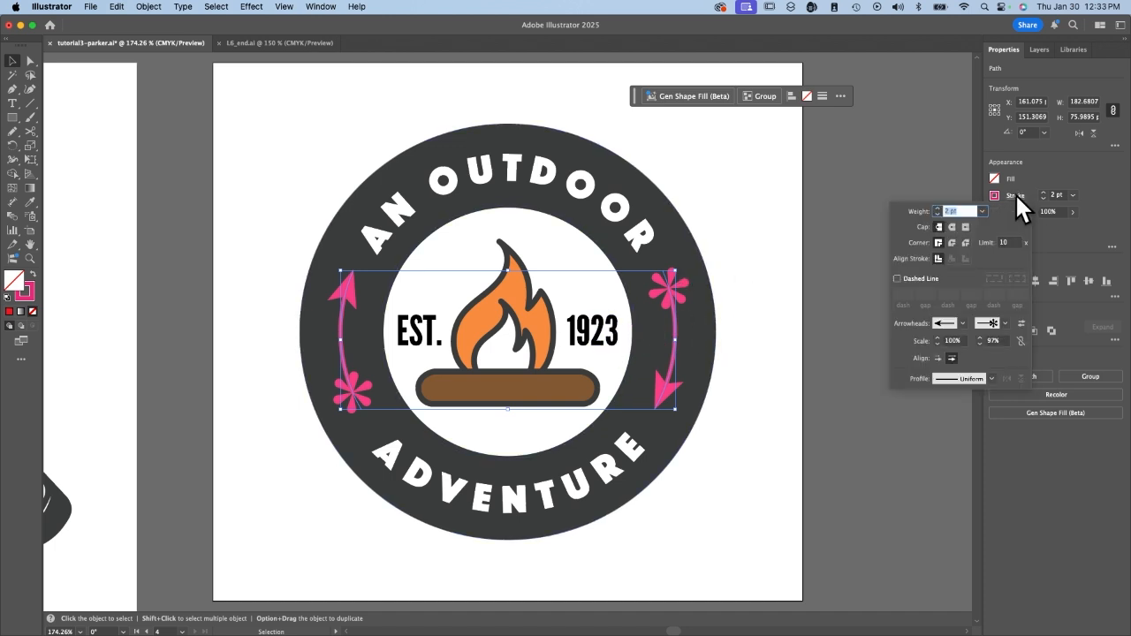
left_click(988, 376)
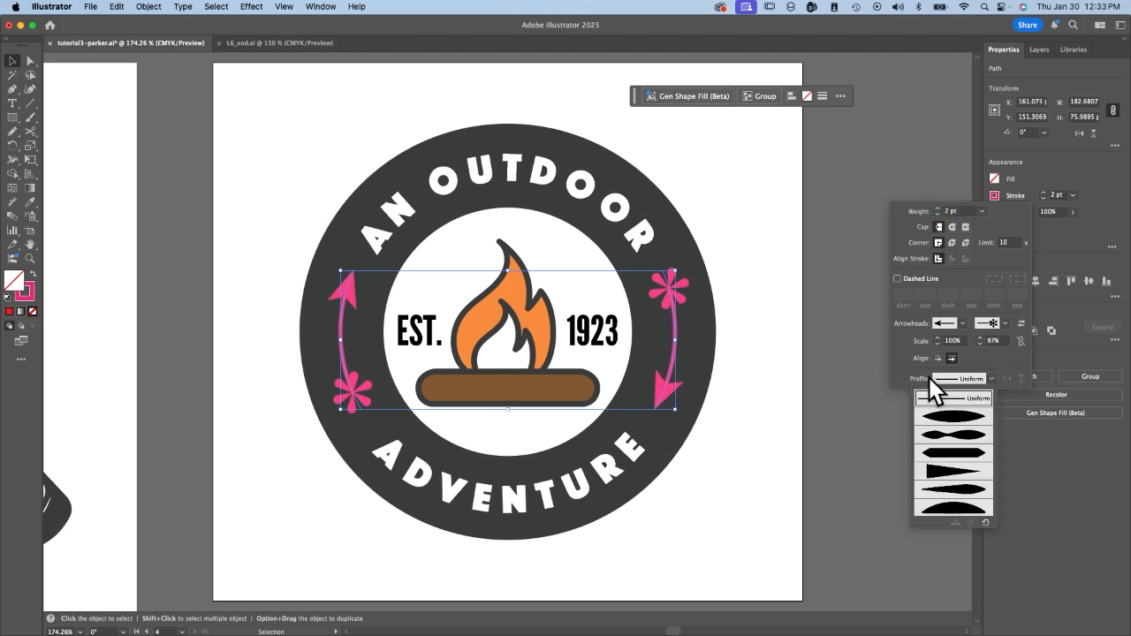
left_click(958, 421)
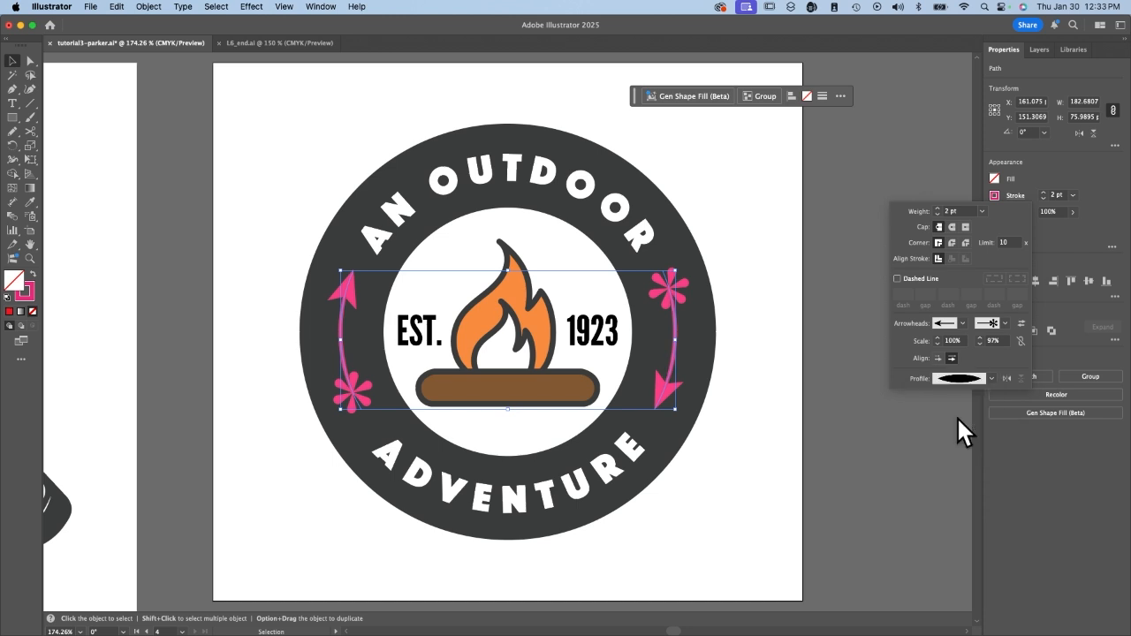
key("Escape")
Change the width profile of both pink arcs to the half-ellipse shape.
key("super+equal")
key("super+equal")
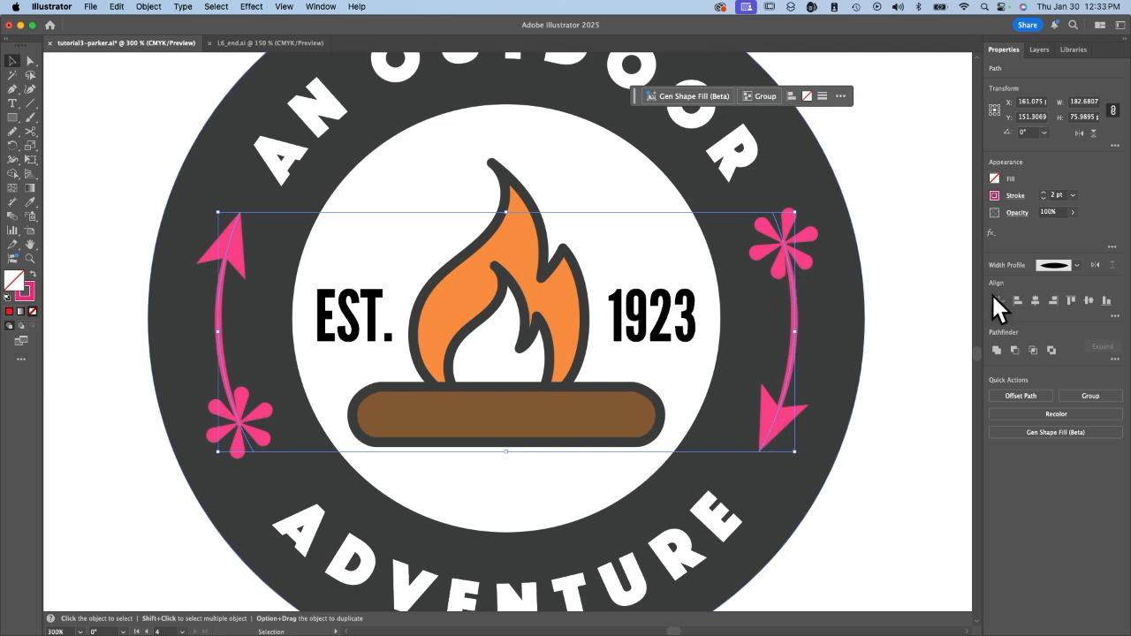
left_click(1077, 261)
left_click(1036, 391)
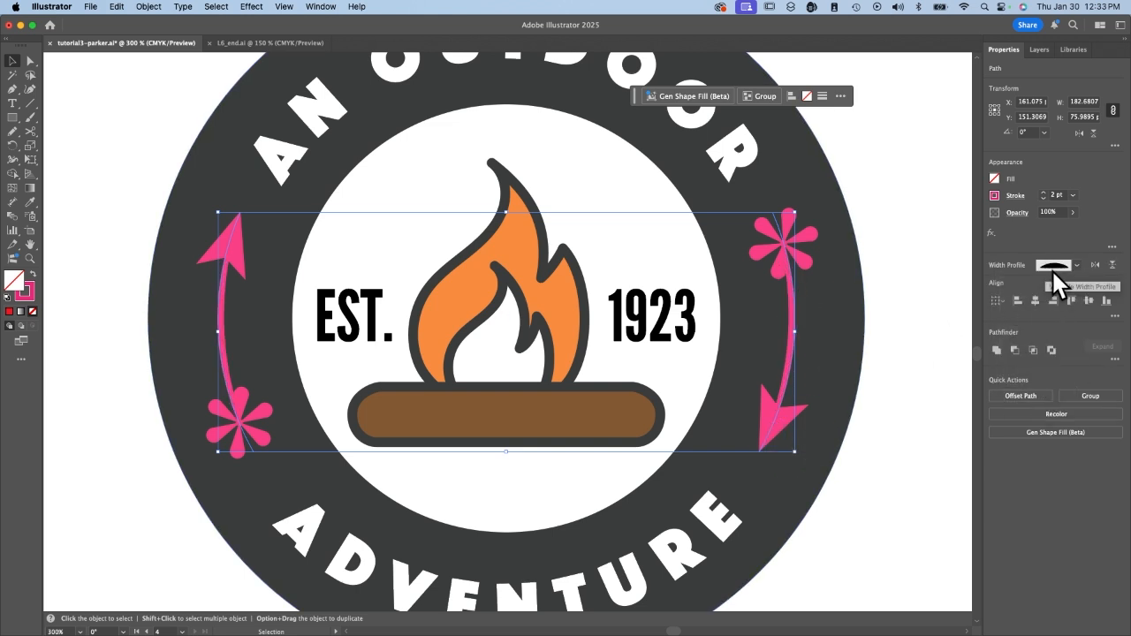
Change the width profile of both pink arcs to the double-bulge shape pinched in the middle, and deselect the arcs.
left_click(1076, 263)
left_click(1048, 325)
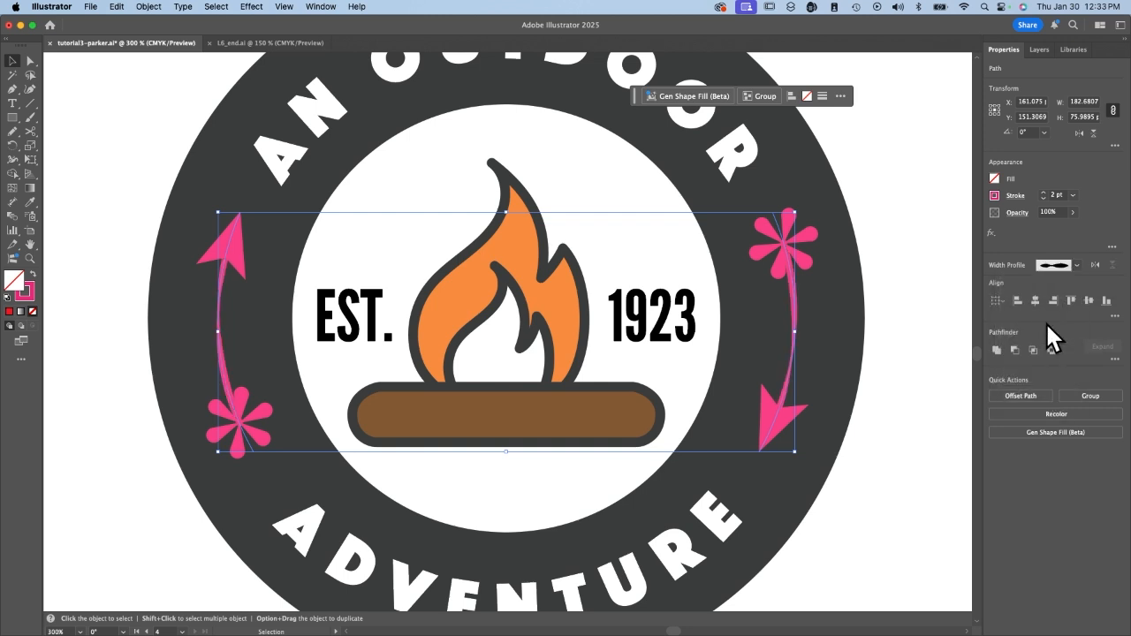
left_click(873, 346)
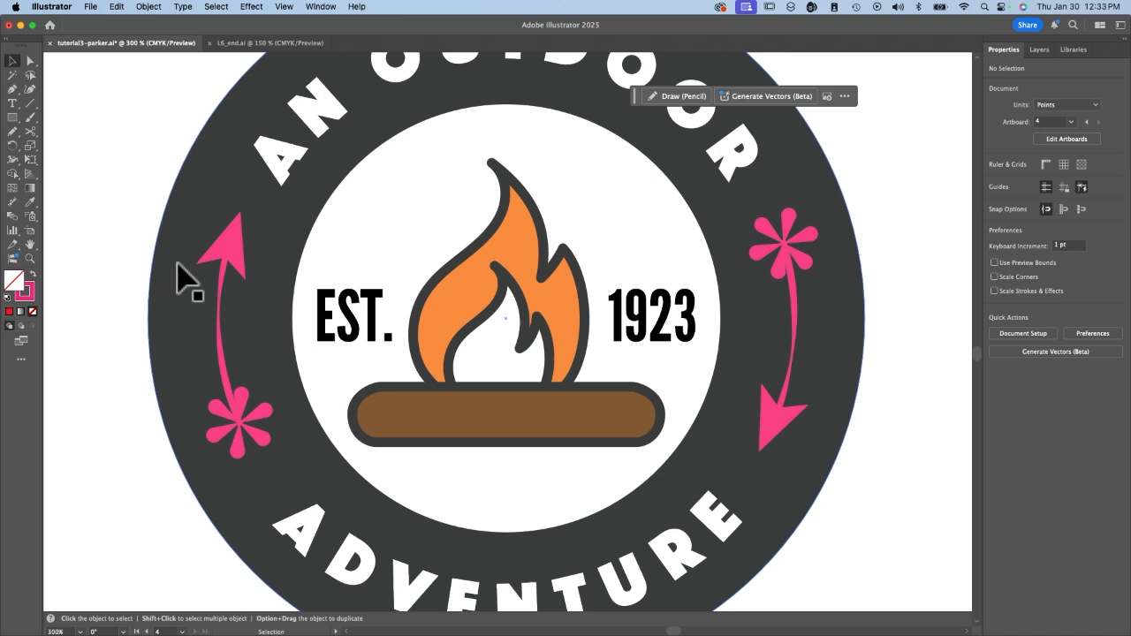
key("super+0")
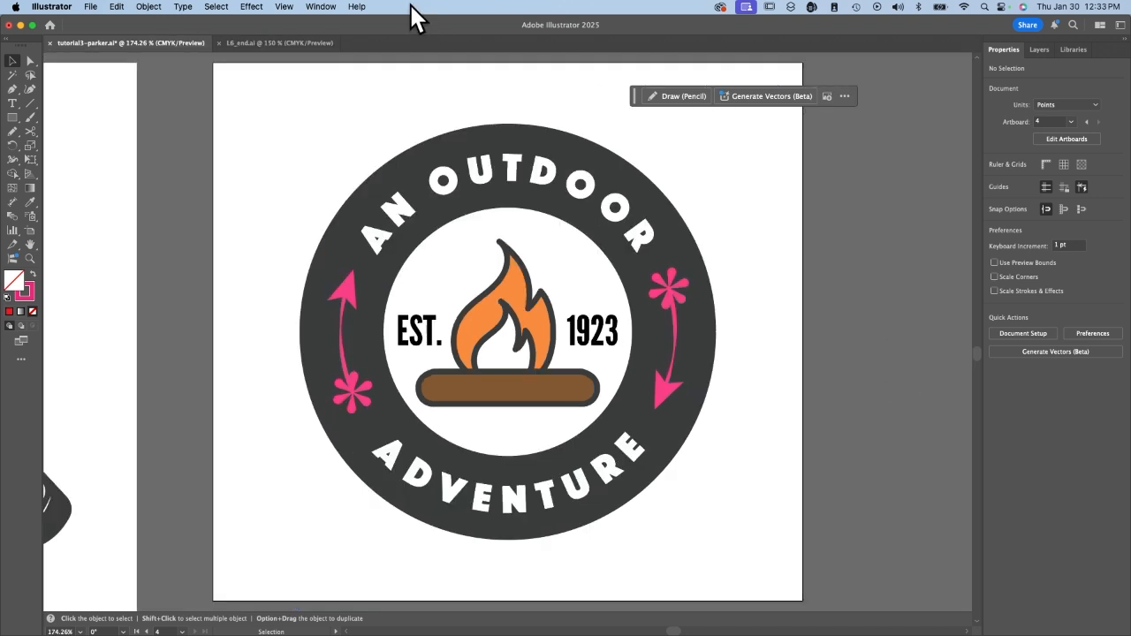
left_click(284, 7)
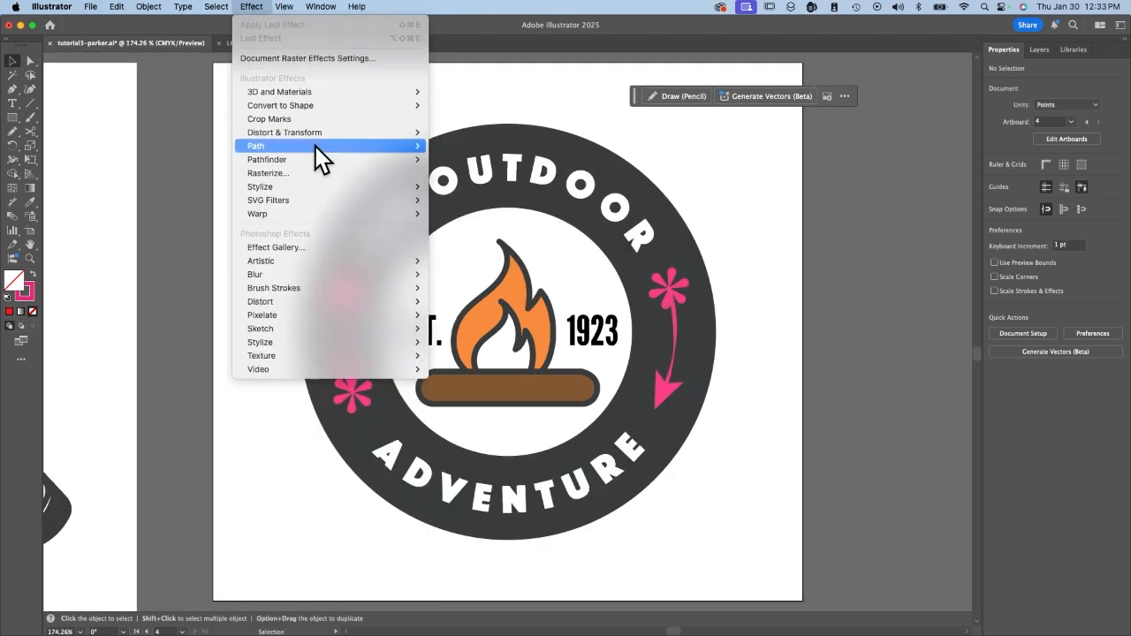
left_click(330, 216)
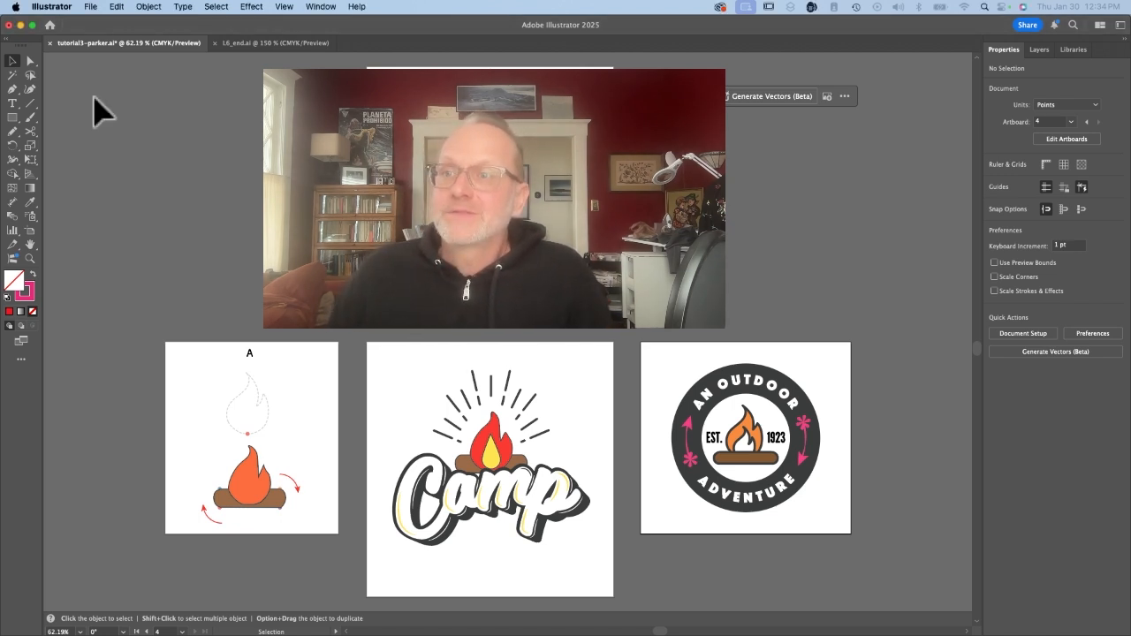
Save the document on the computer as an Adobe PDF in Downloads, keeping its file name, all artboards and the Illustrator Default preset.
left_click(93, 7)
left_click(133, 139)
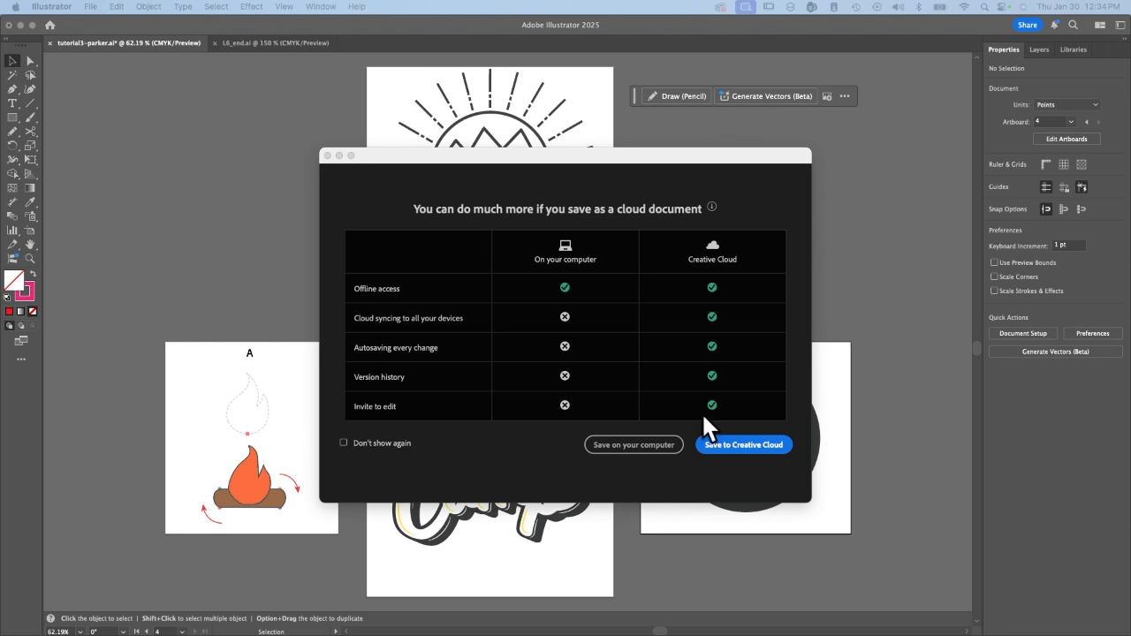
left_click(643, 445)
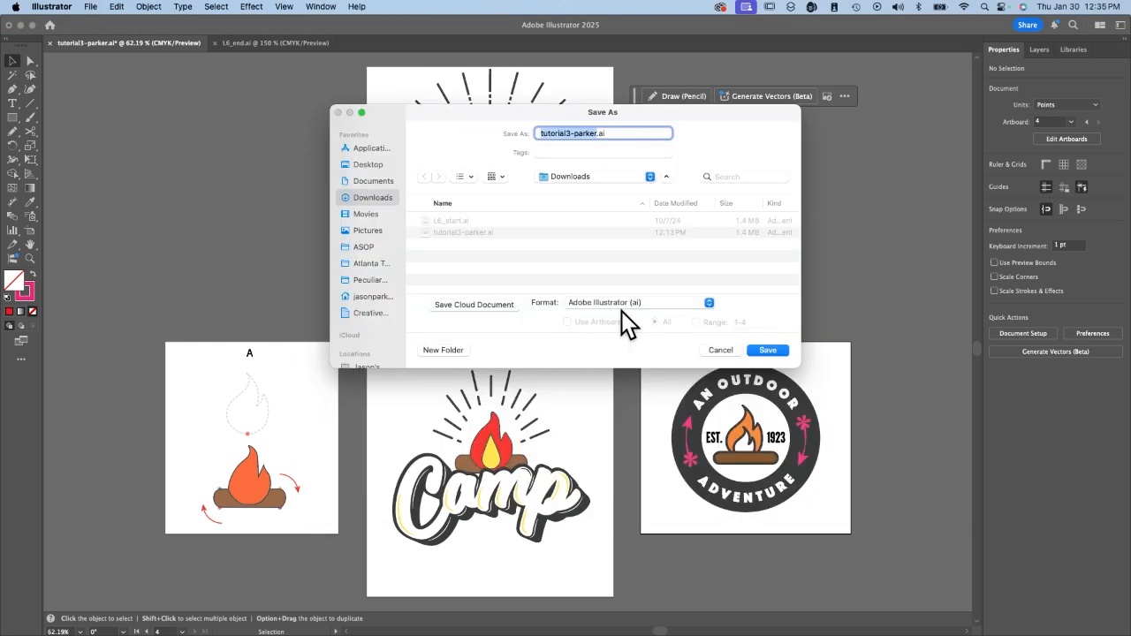
left_click(624, 307)
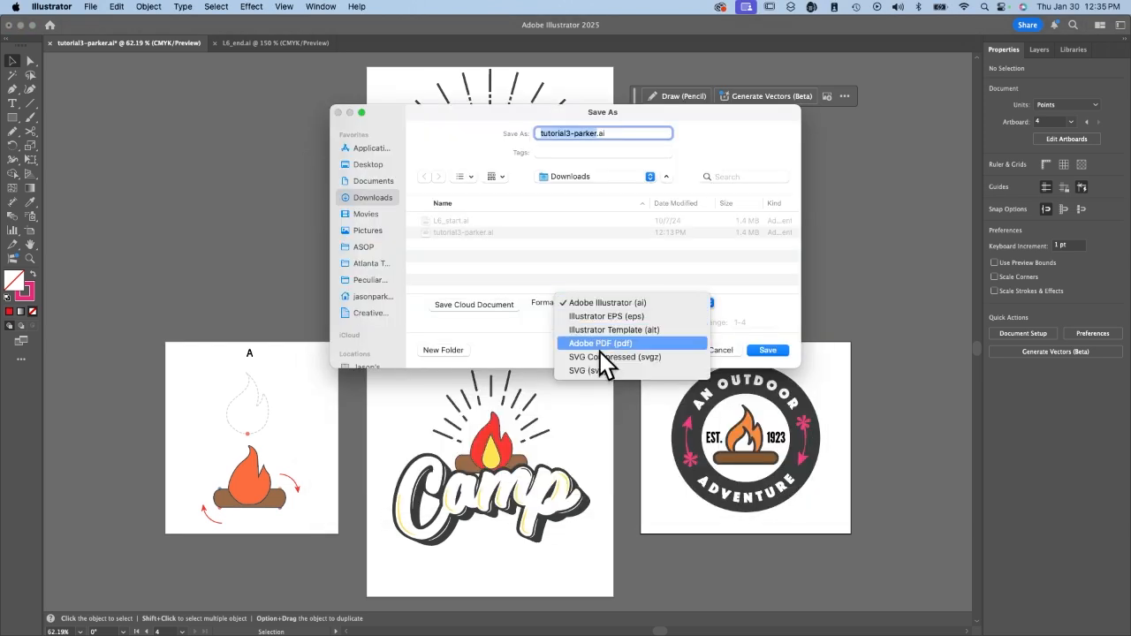
left_click(603, 345)
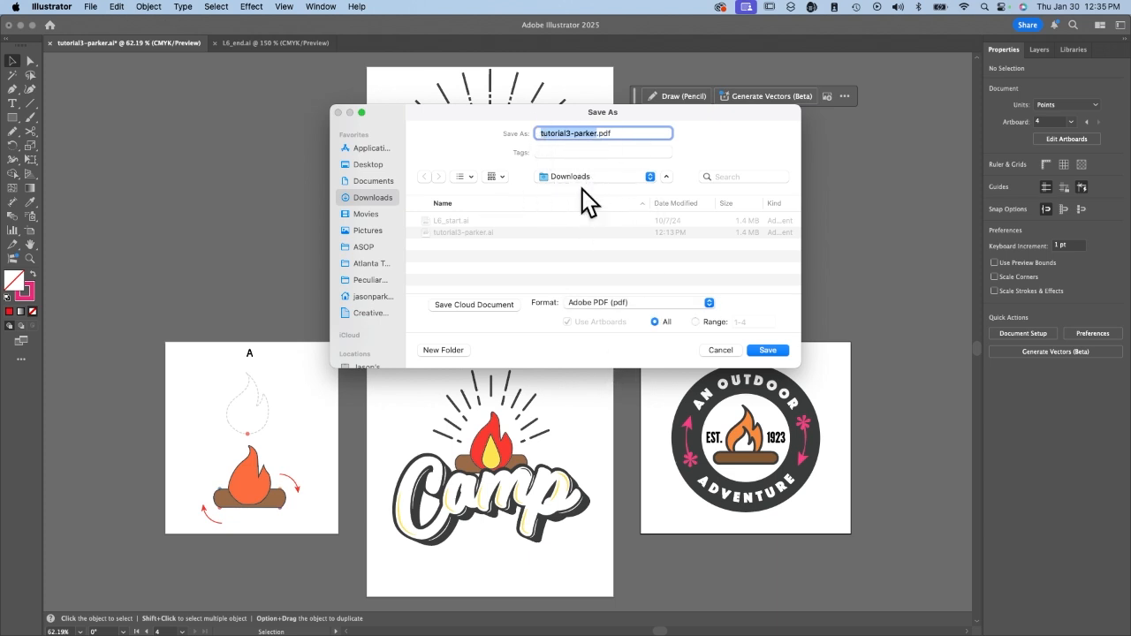
left_click(765, 350)
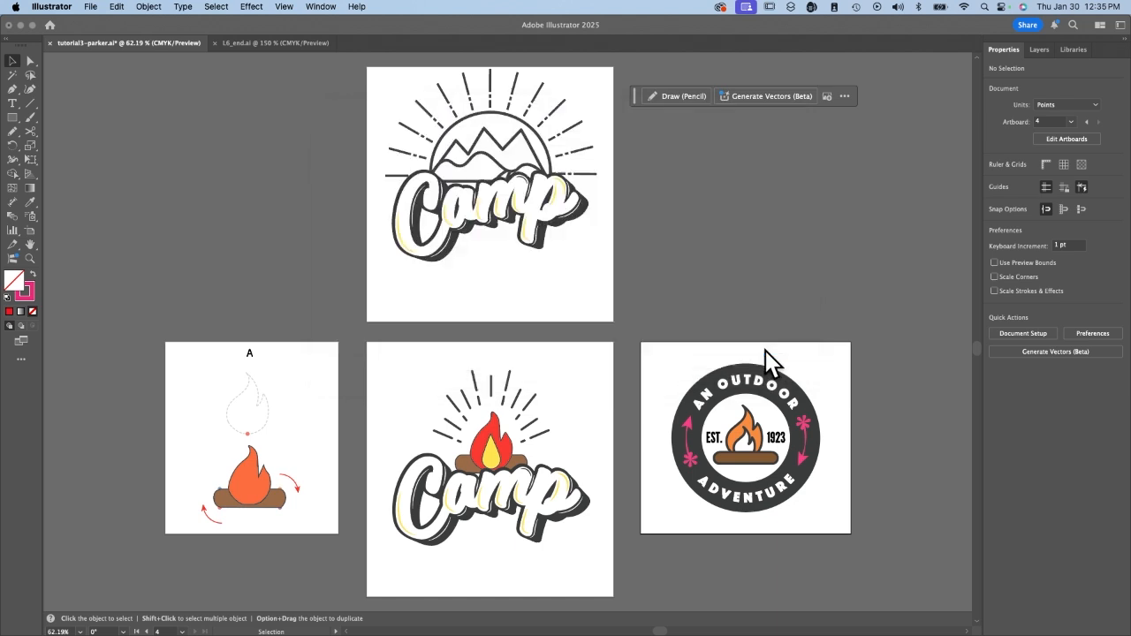
left_click(745, 485)
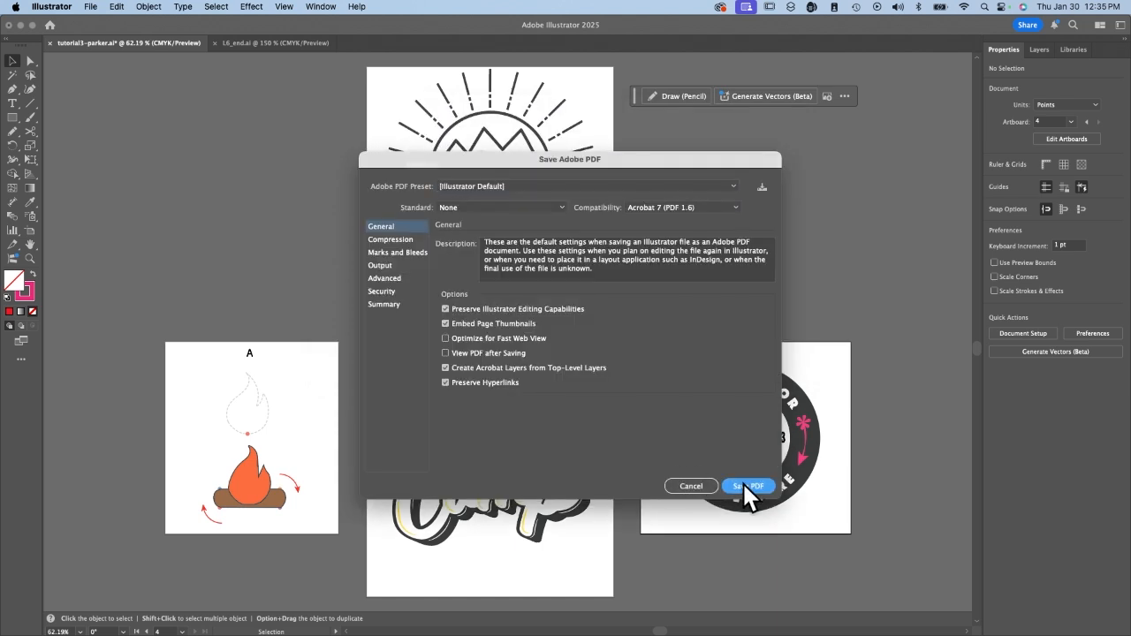